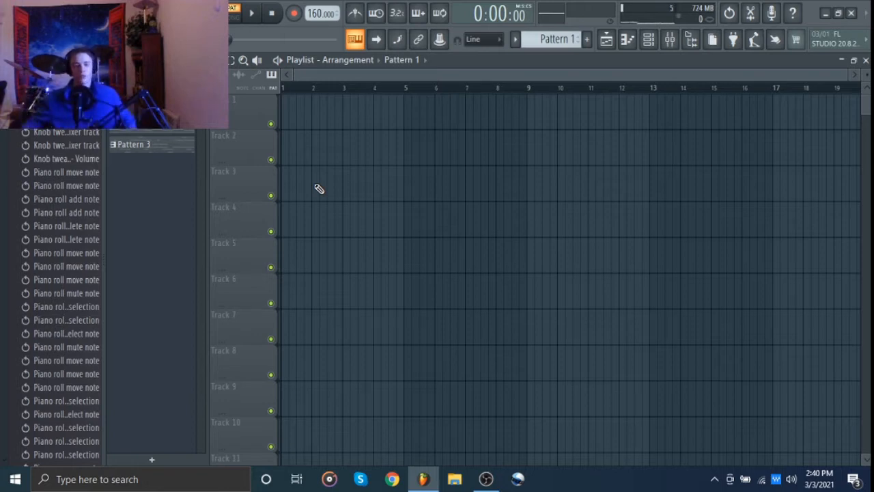
Step: Open the Stage Grand piano roll and play back Pattern 1 through its full eight bars
key("F7")
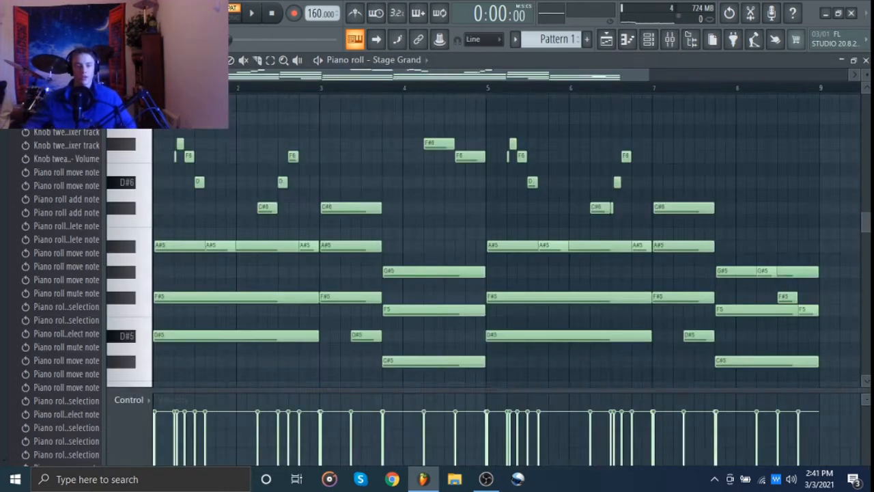
scroll(358, 178, "down", 2)
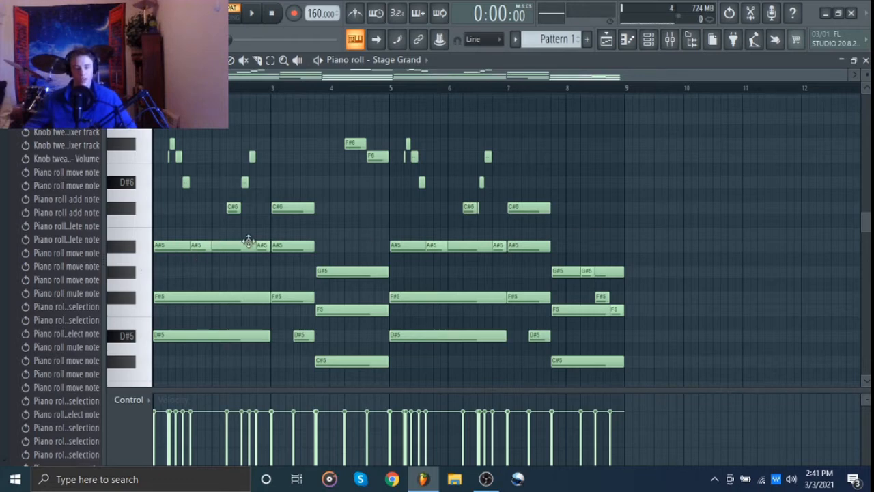
scroll(551, 43, "down", 2)
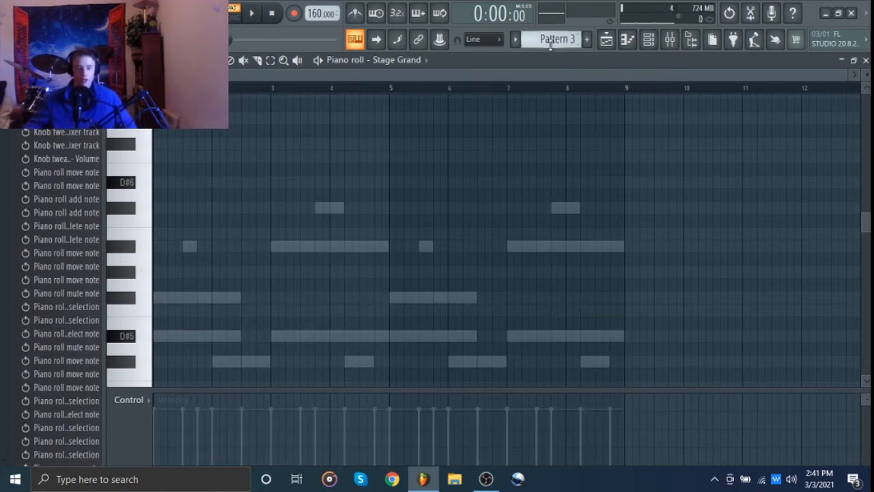
scroll(550, 42, "up", 2)
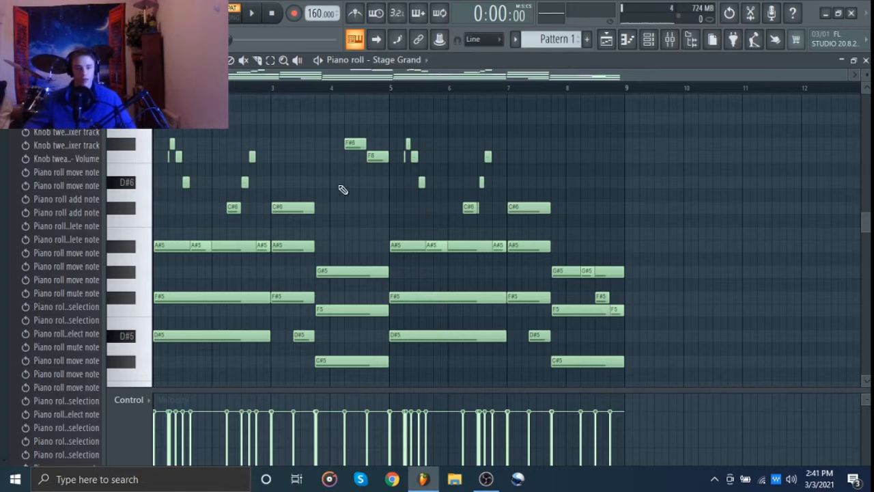
key("space")
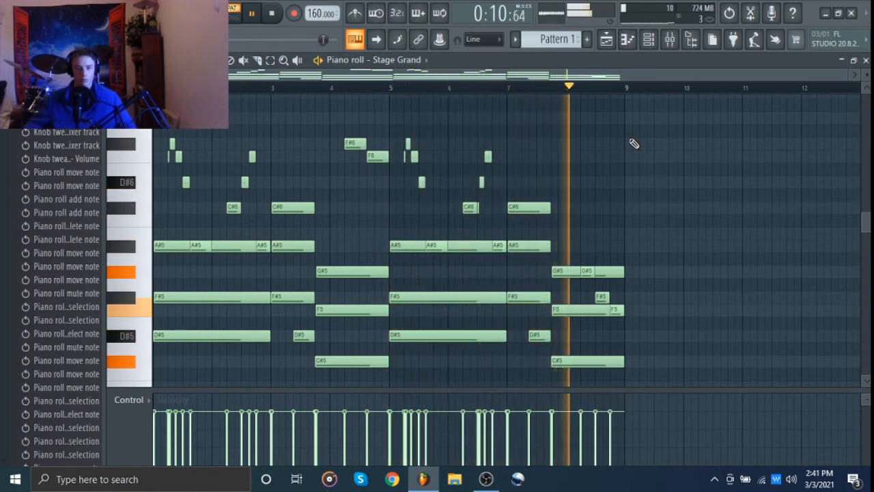
key("space")
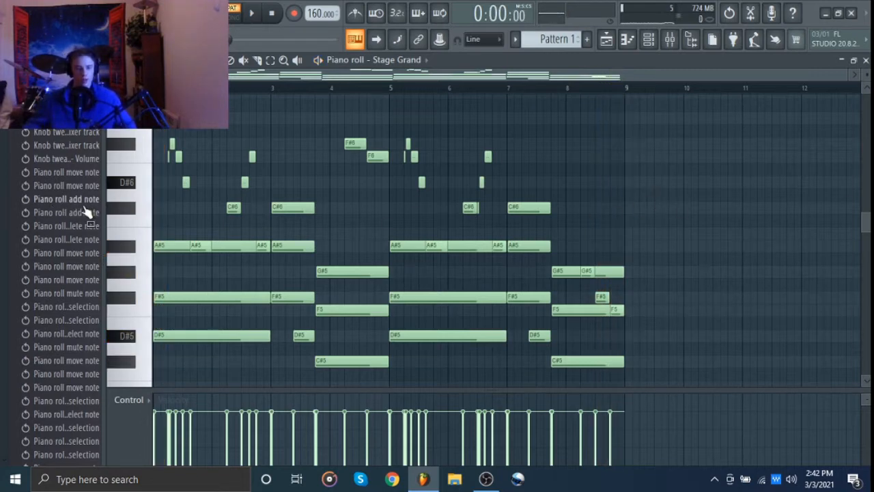
Step: Copy the three main chords in bars 1 to 4 of Pattern 1 into the new Pattern 4, without the melody notes
scroll(129, 295, "up", 5)
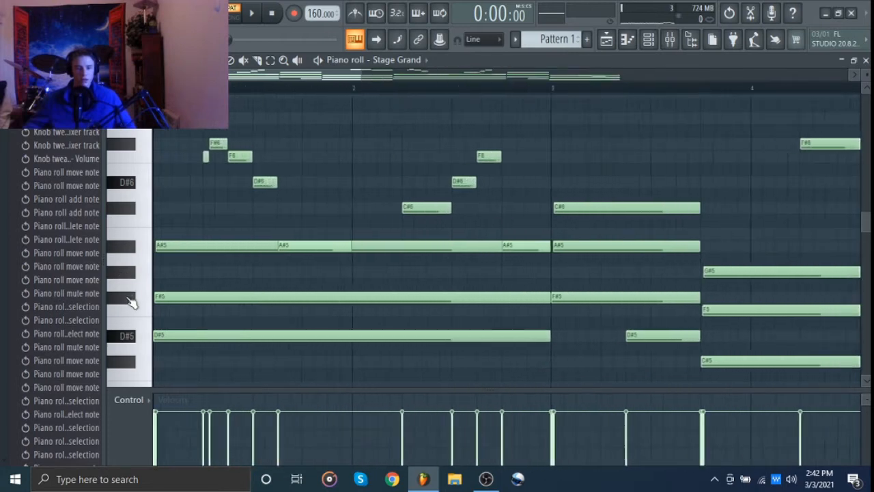
scroll(221, 238, "down", 3)
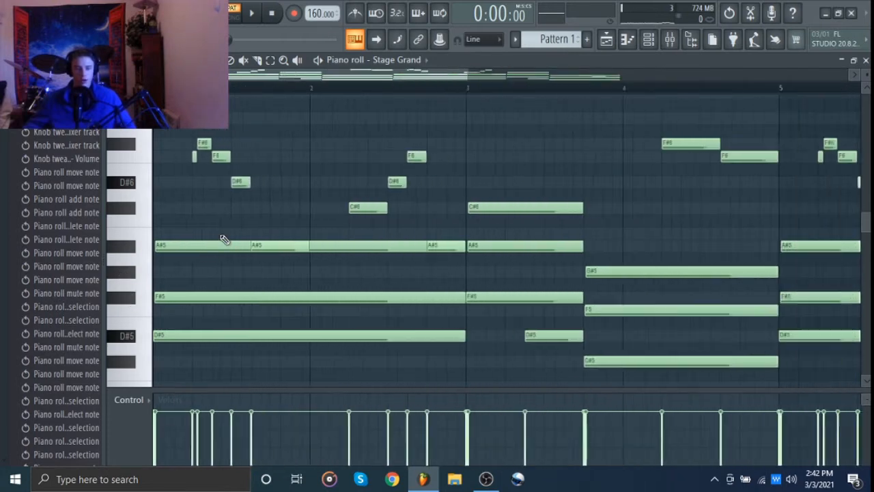
left_click_drag(174, 236, 184, 338)
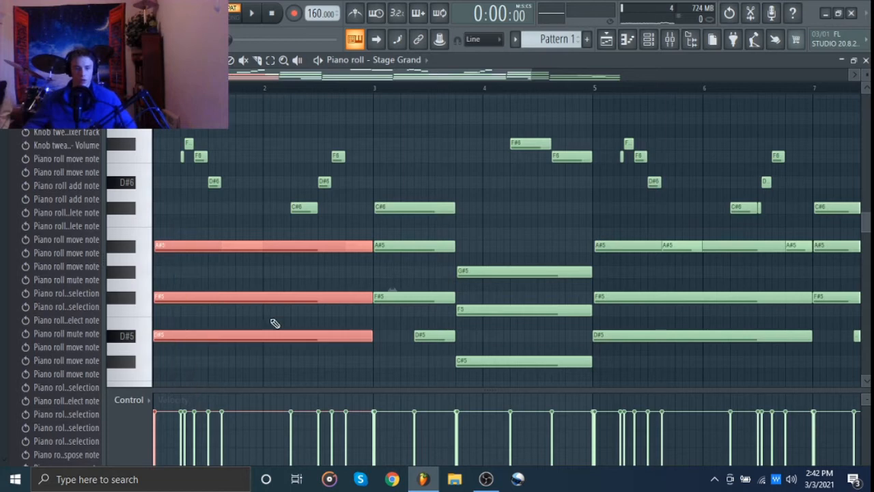
left_click(419, 208, "ctrl+shift")
left_click_drag(419, 202, 416, 312)
left_click_drag(497, 256, 523, 377)
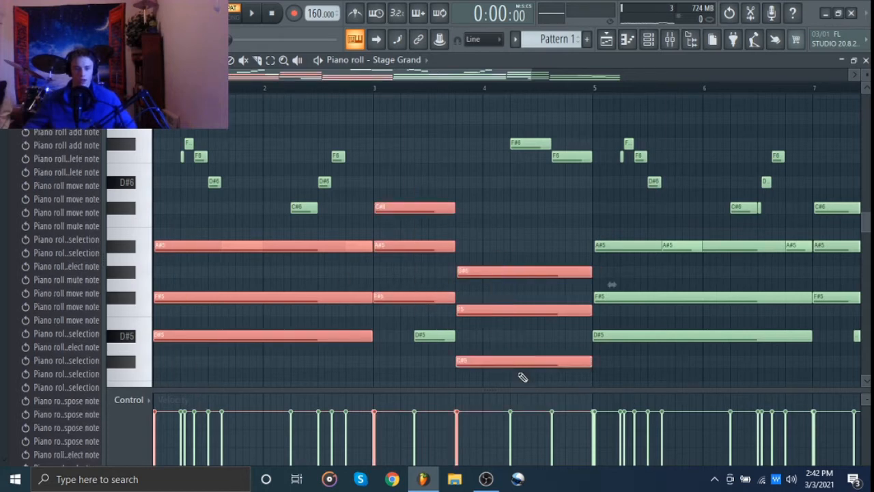
scroll(738, 205, "down", 1)
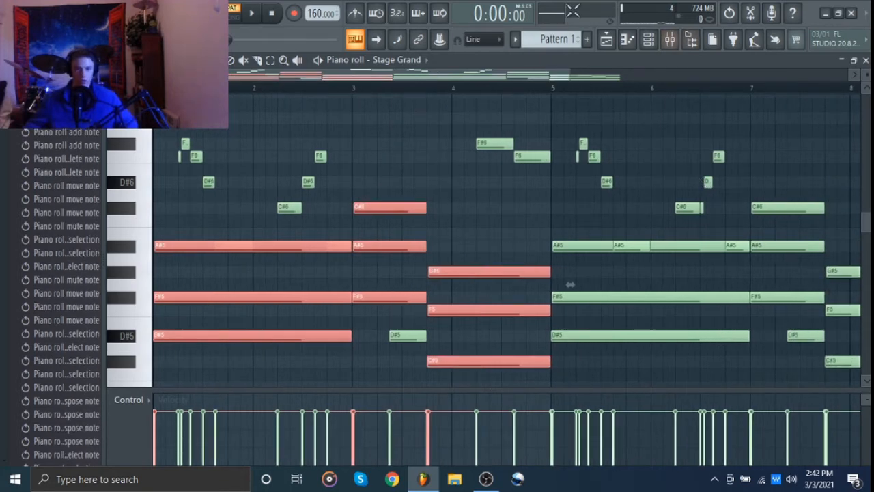
scroll(558, 39, "down", 3)
key("ctrl+v")
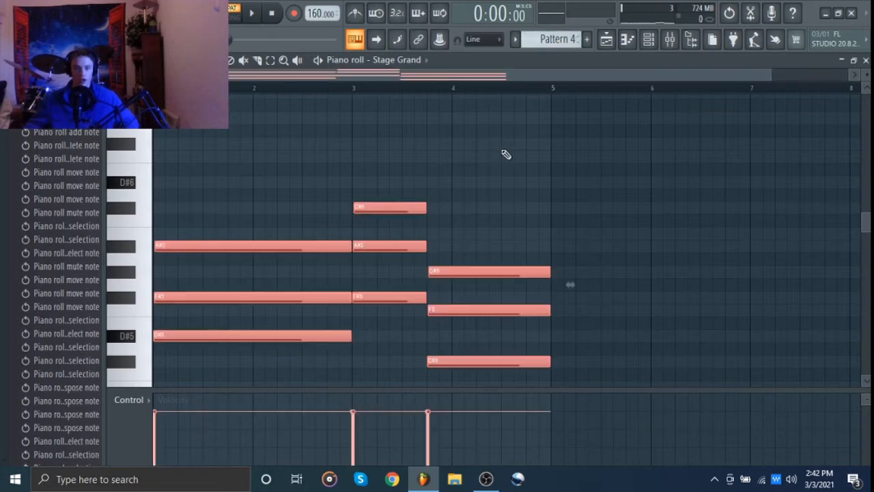
Step: Deselect the pasted notes and play back the chord progression in Pattern 4
key("ctrl+d")
key("space")
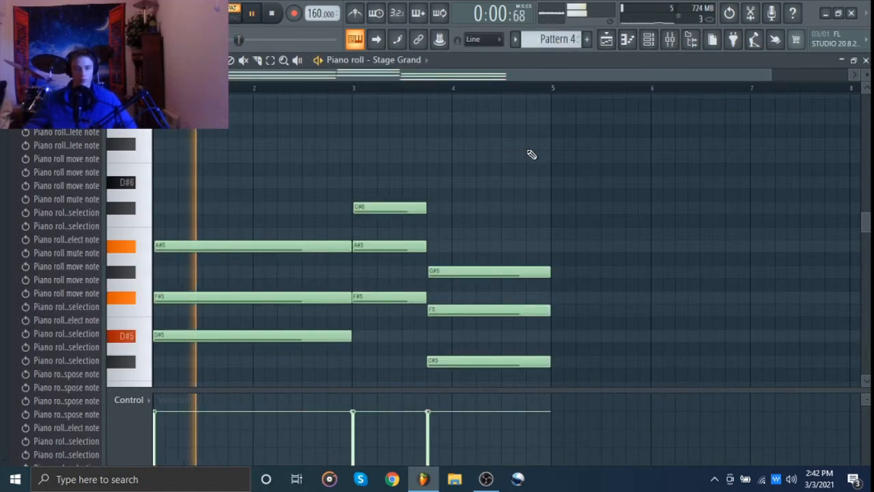
scroll(531, 155, "down", 1)
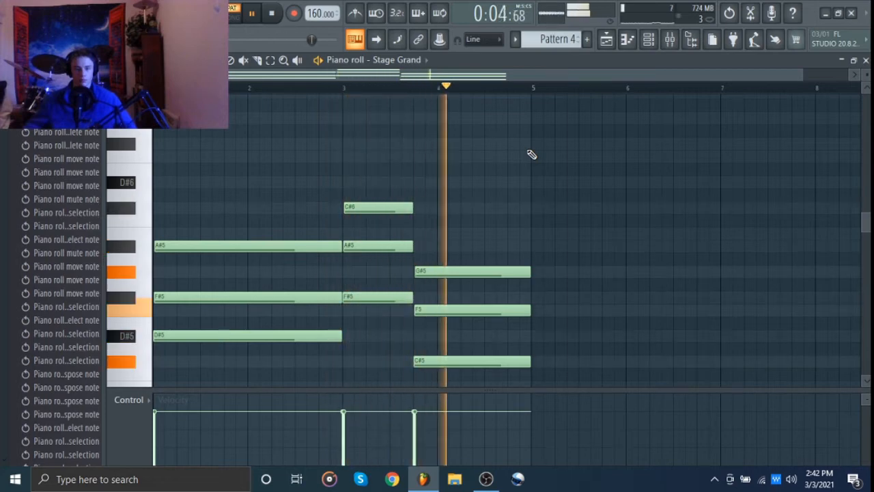
key("space")
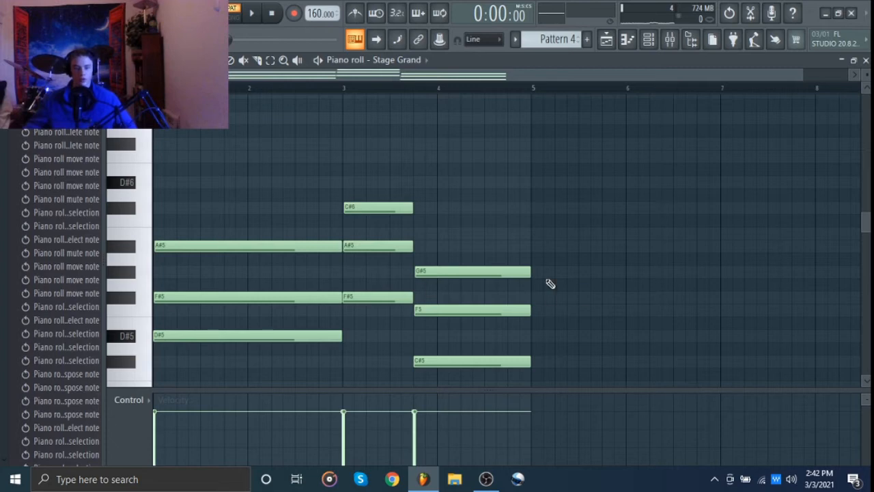
Step: Delete the upper chord notes in Pattern 4, keeping only the roots D#5, F#5 and C#5, and play back the bass line
scroll(585, 234, "down", 1)
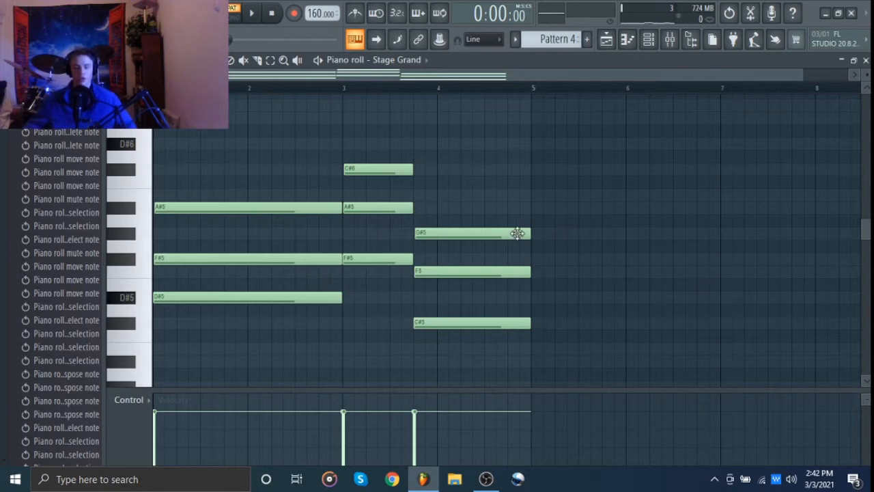
right_click(321, 259)
right_click(323, 207)
right_click(372, 170)
right_click(389, 208)
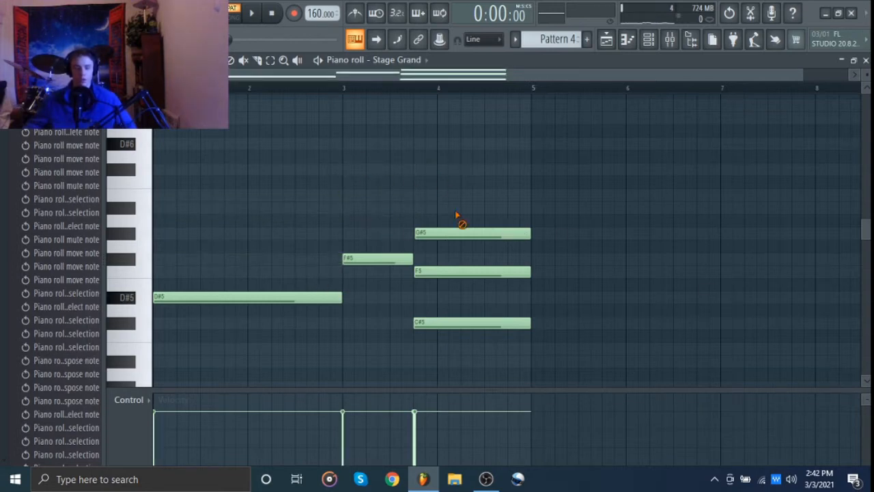
right_click(460, 233)
right_click(460, 271)
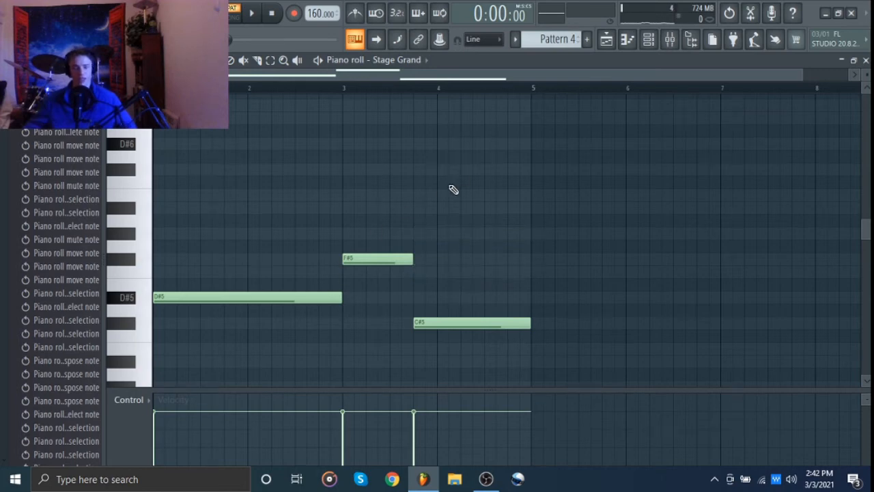
key("space")
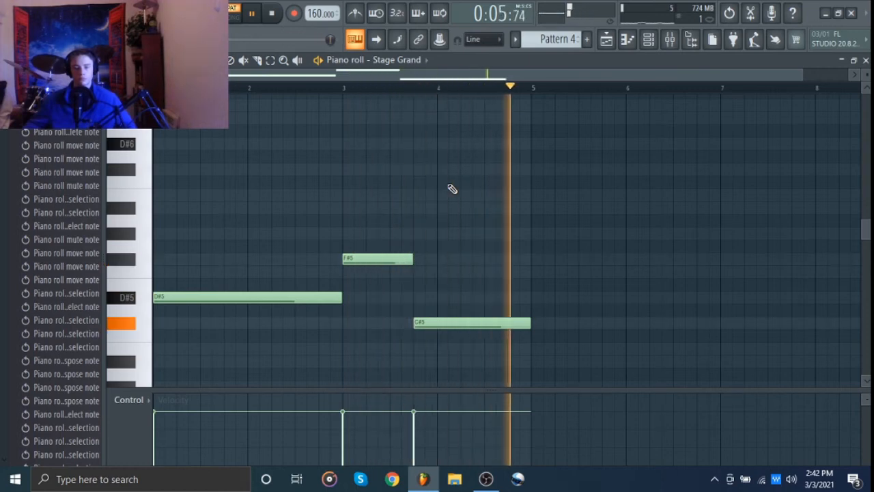
key("space")
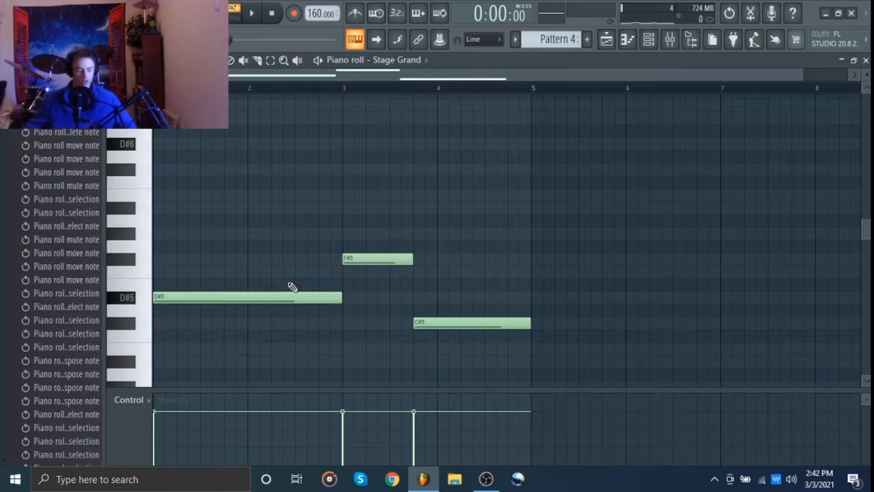
Step: Undo the chord note deletions in Pattern 4 and briefly play the full chords
key("ctrl+z")
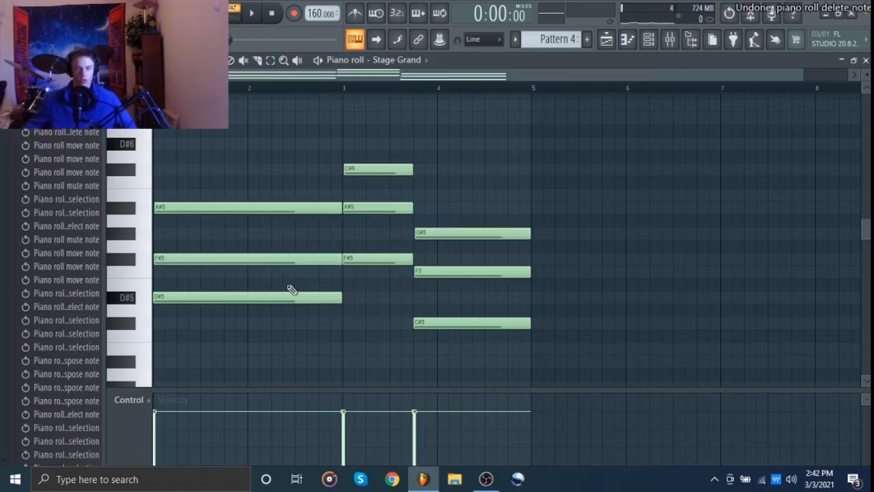
key("space")
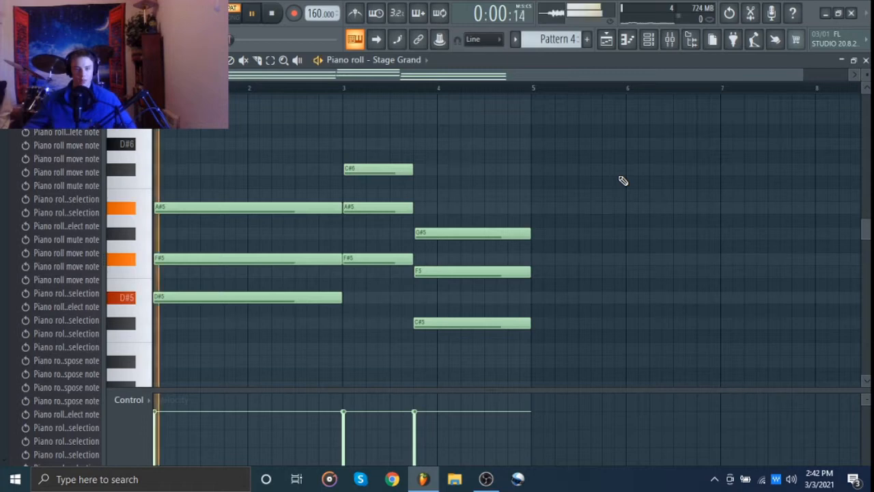
key("space")
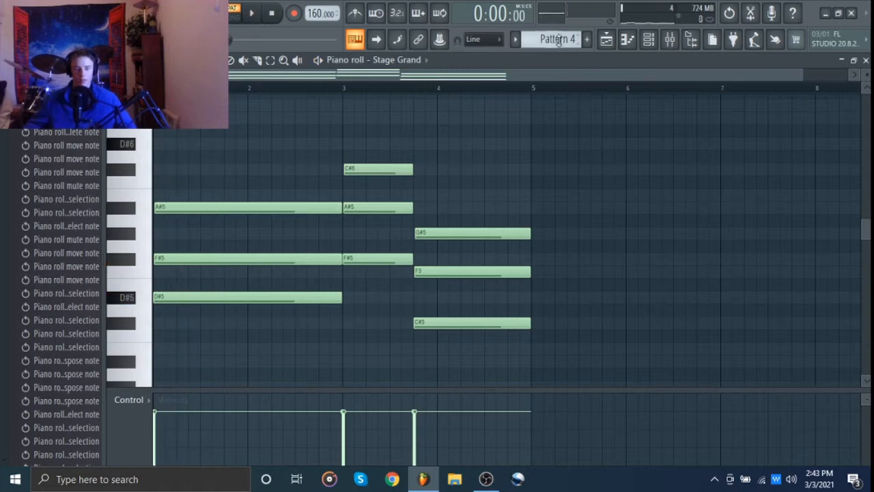
Step: Copy the eight bars of chords with their repeated and passing notes from Pattern 1 into Pattern 4, leaving out the high melody
scroll(558, 39, "up", 3)
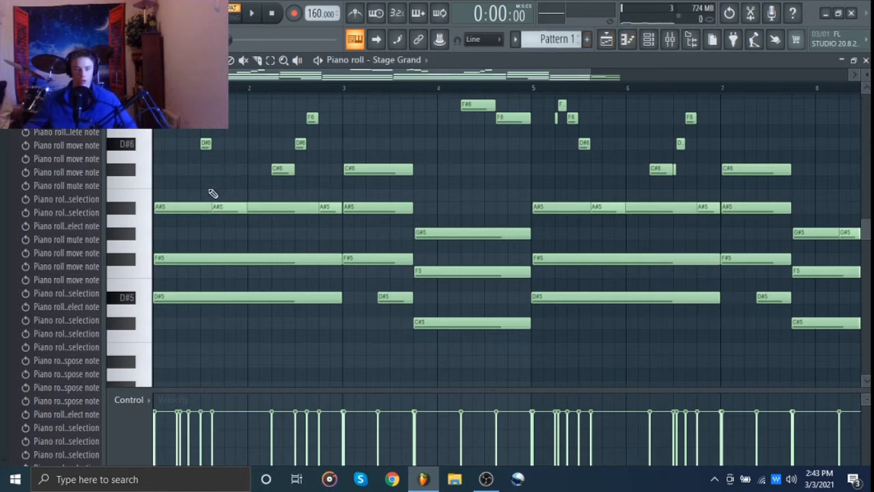
left_click_drag(210, 190, 302, 343)
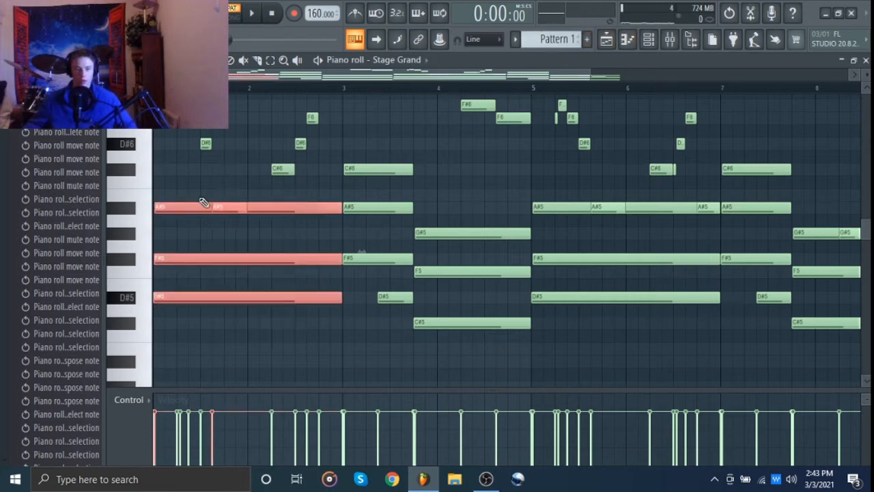
left_click_drag(197, 191, 332, 351)
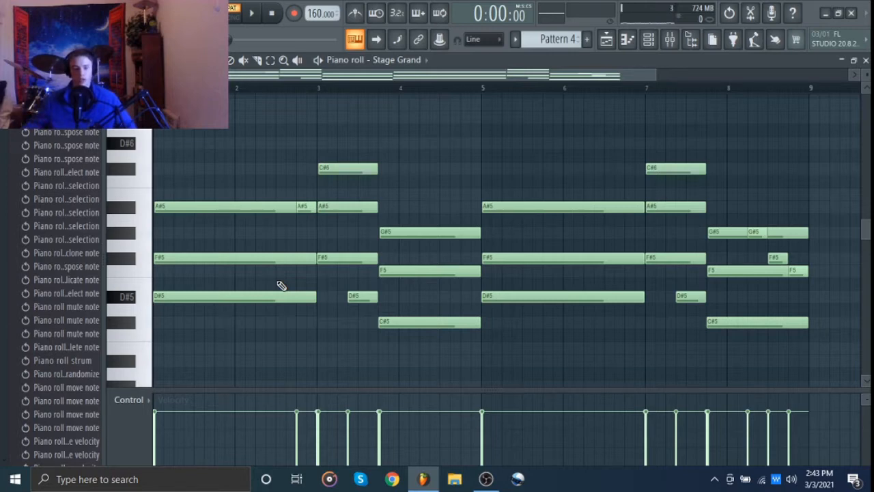
Step: Audition and select the A#5 notes joining the first chord to the second at bar 3 to examine their shared tone
scroll(281, 285, "up", 5)
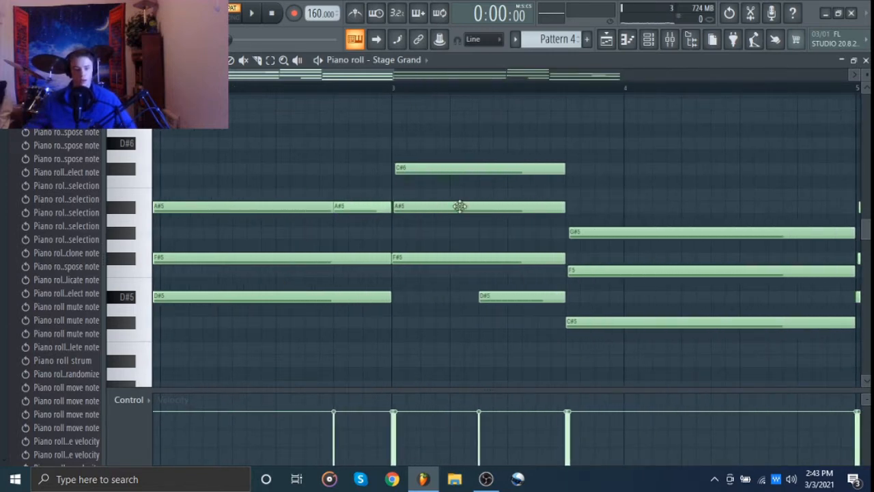
scroll(380, 244, "down", 2)
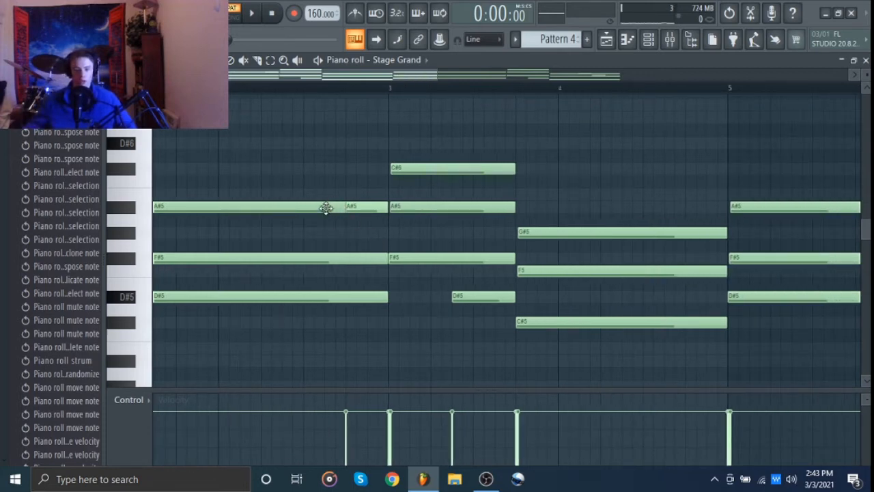
left_click(326, 208)
left_click(363, 209)
left_click(416, 210)
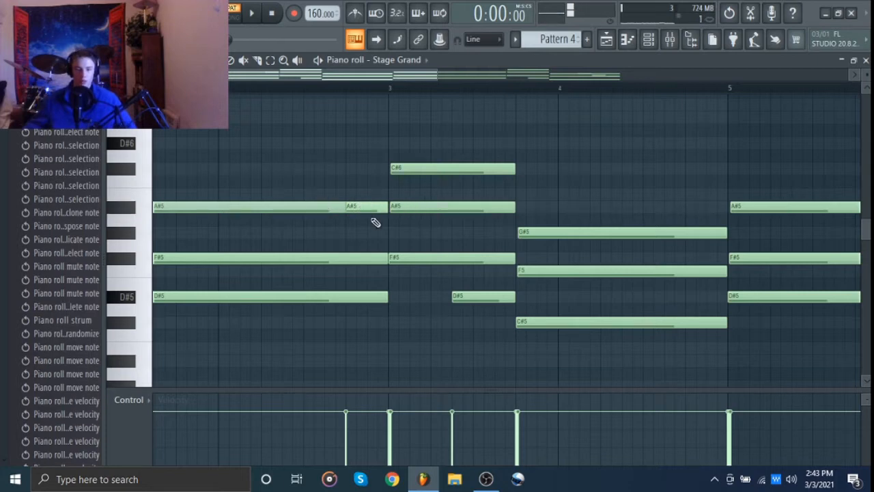
left_click_drag(309, 203, 424, 211)
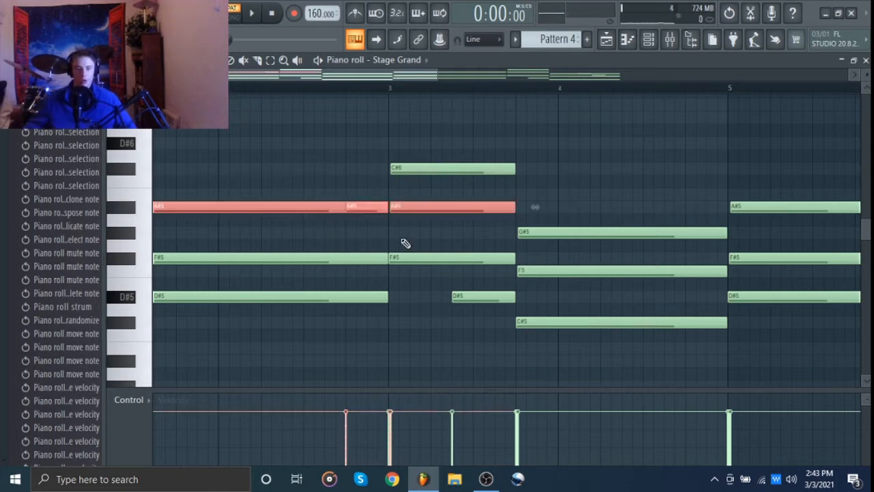
left_click(300, 232, "ctrl")
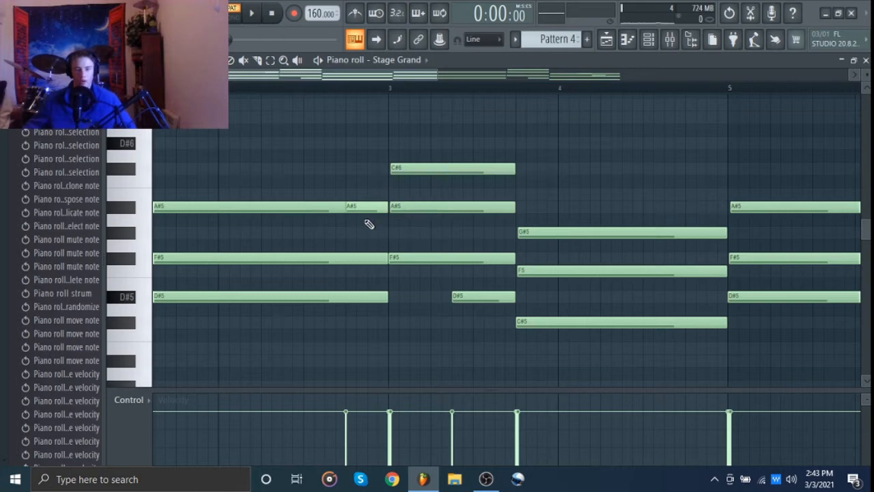
left_click_drag(309, 224, 478, 149)
left_click(416, 228, "ctrl")
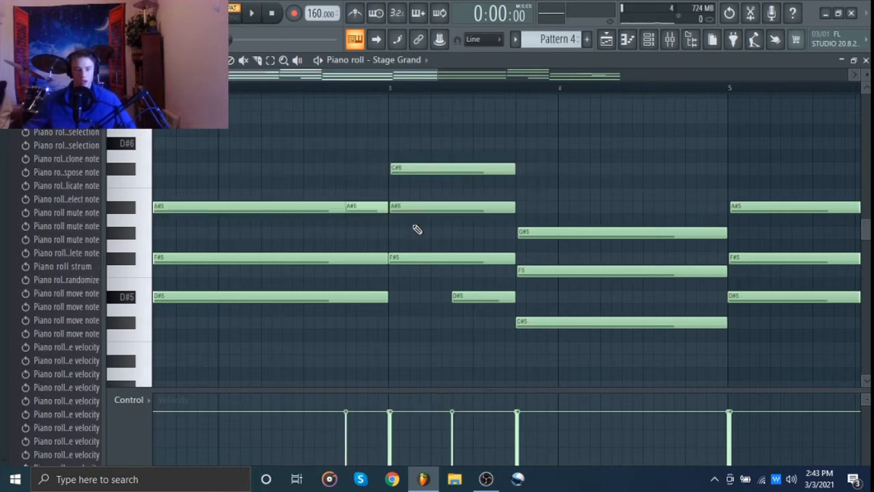
Step: Play Pattern 4 from the start through the second chord and examine the change to the C#5 chord before bar 4
left_click_drag(344, 239, 449, 247)
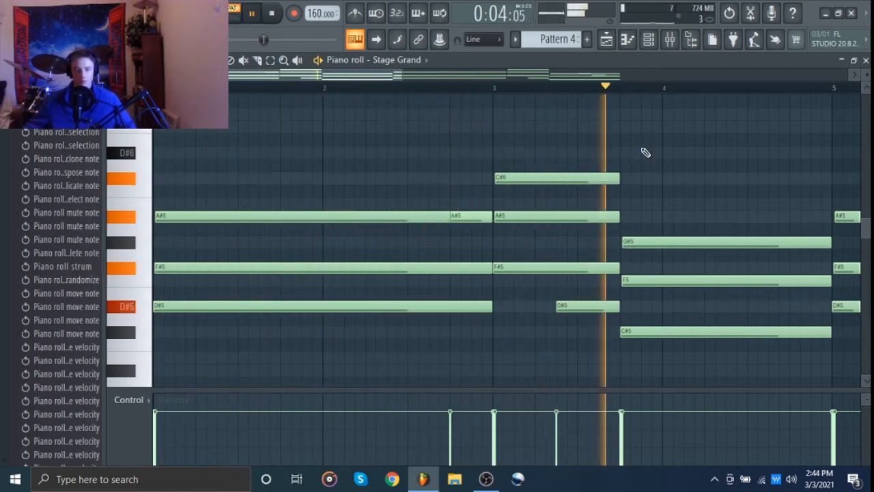
key("space")
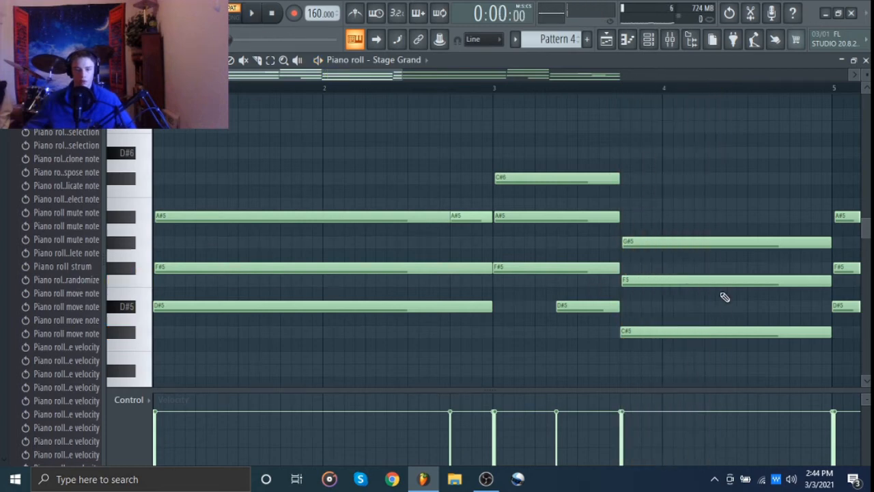
scroll(725, 297, "up", 3, "ctrl")
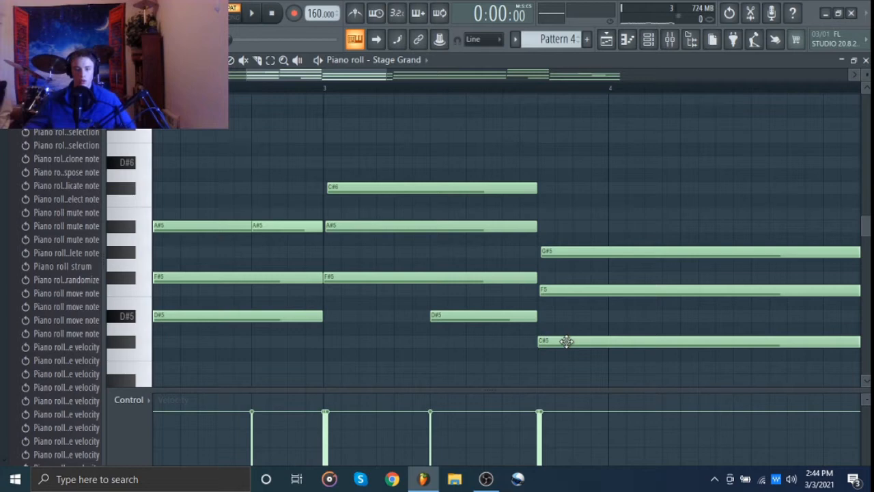
Step: Audition and select the short D#5 note leading into the C#5 chord before bar 4 to examine the passing tone
left_click_drag(553, 317, 509, 301)
left_click(451, 263)
left_click(462, 300)
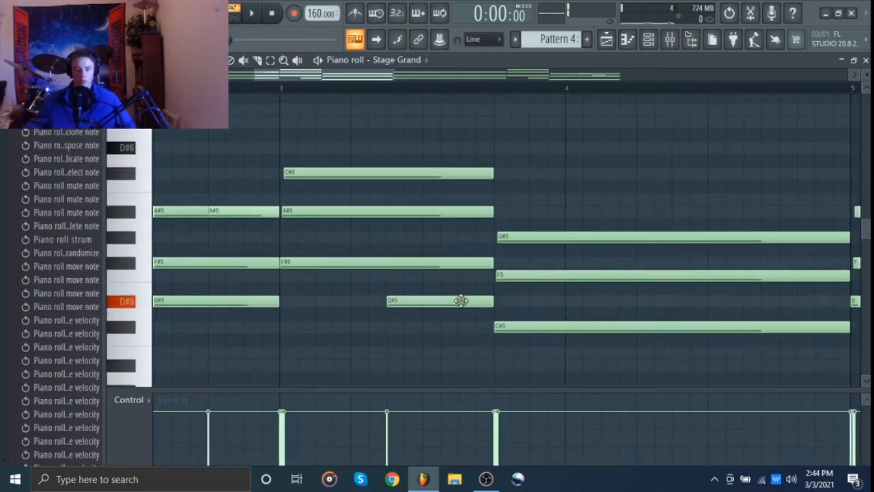
left_click(513, 328)
scroll(515, 329, "down", 5, "ctrl")
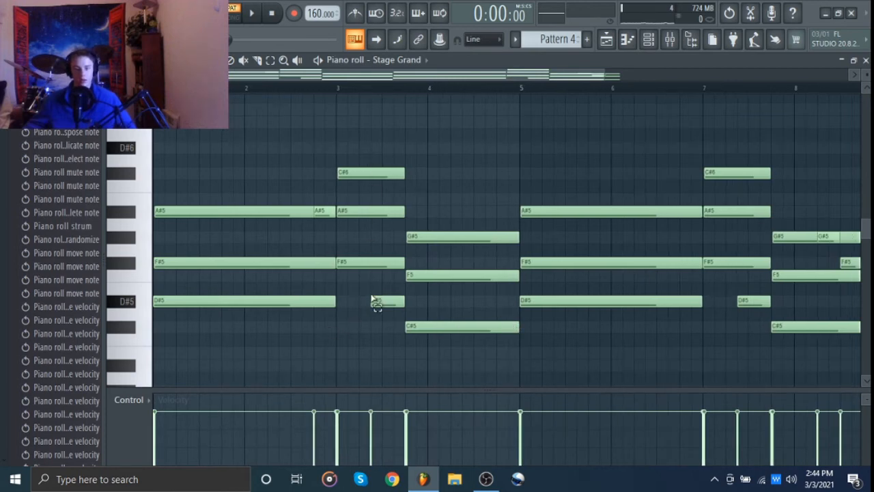
left_click_drag(372, 290, 398, 313)
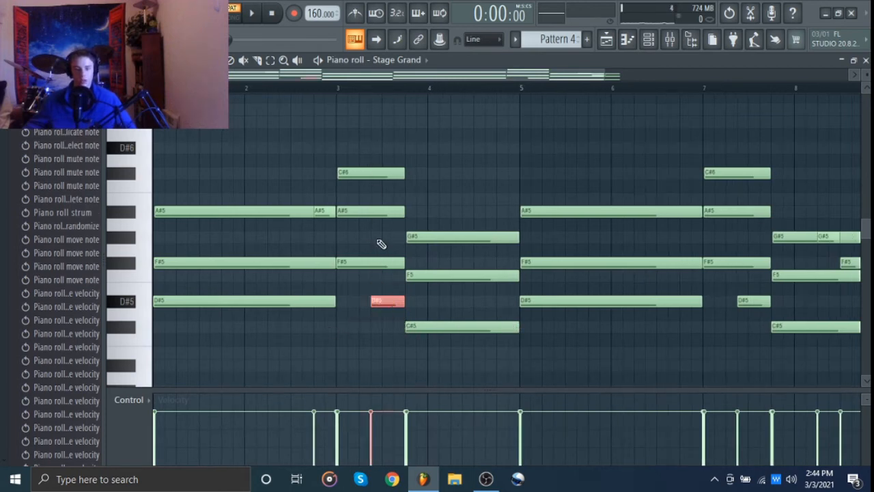
left_click_drag(377, 232, 468, 380)
left_click(467, 380)
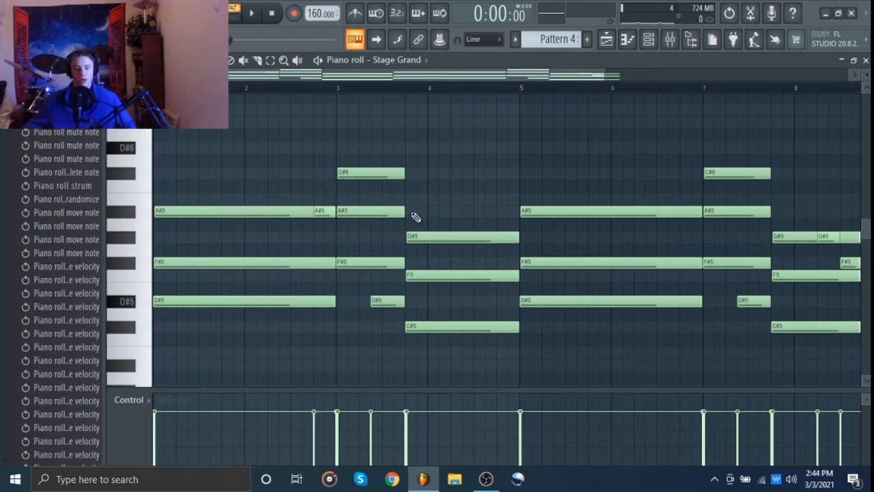
Step: Select all of Pattern 4's notes, then bars 1 to 4 and bars 5 to 8 separately, to compare the two halves
left_click_drag(640, 212, 421, 211)
left_click_drag(633, 226, 707, 218)
scroll(708, 218, "down", 2)
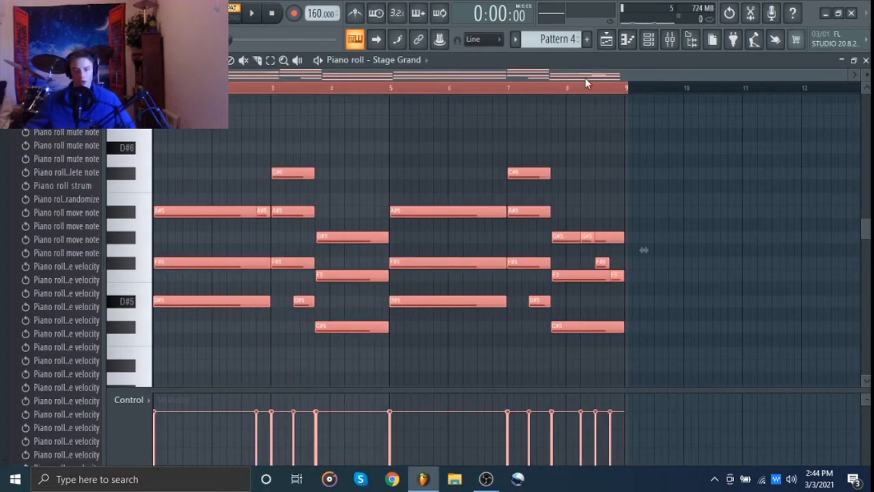
left_click(625, 89, "ctrl")
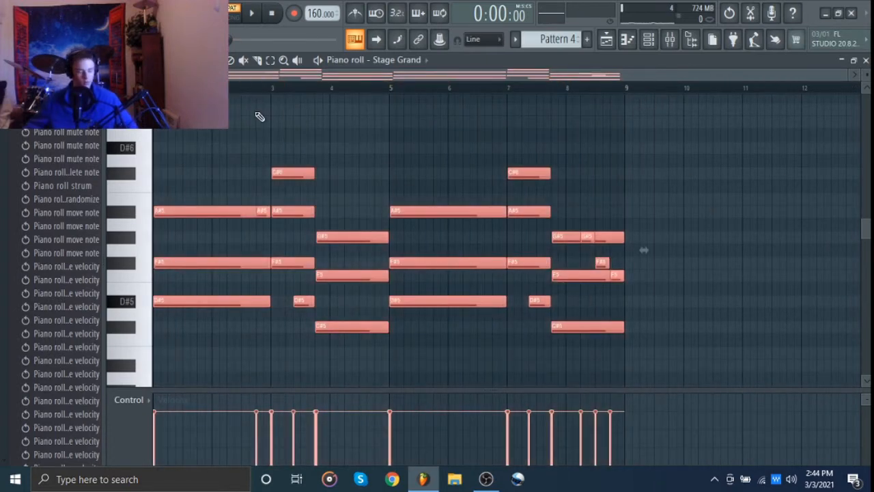
left_click_drag(190, 132, 361, 380)
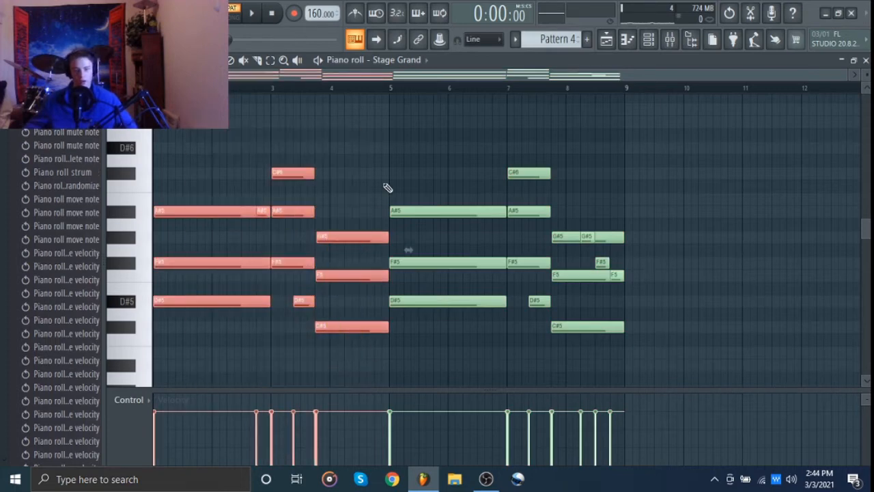
left_click_drag(434, 130, 629, 371)
left_click(678, 288)
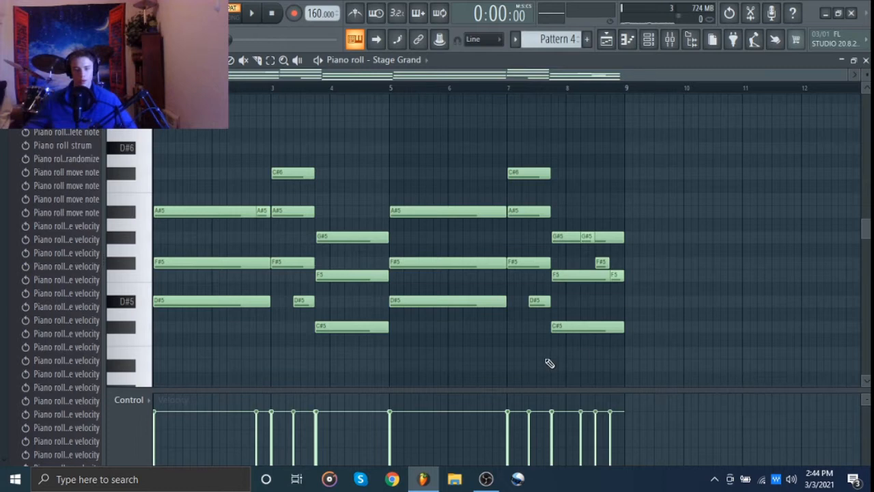
left_click_drag(482, 359, 652, 152)
left_click(722, 278)
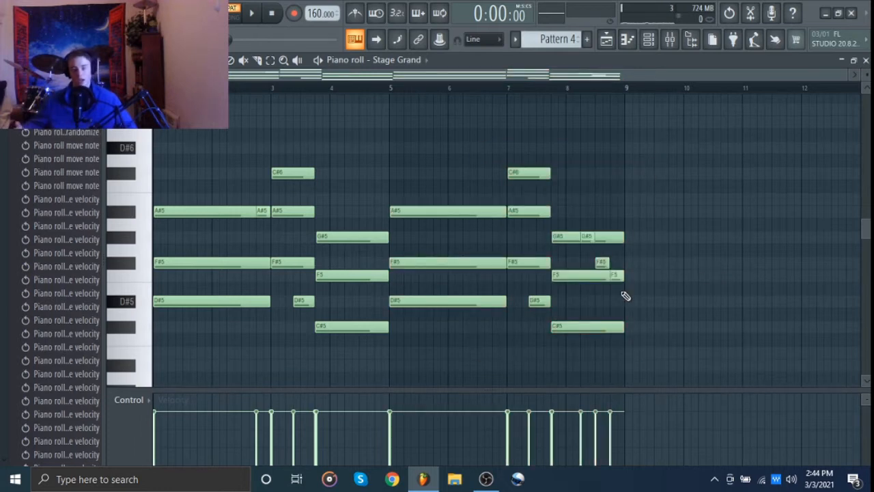
Step: Examine the final chord around bar 8, then play Pattern 4 from the C#5 chord just before bar 4 for comparison
scroll(625, 296, "up", 3)
scroll(625, 296, "up", 3)
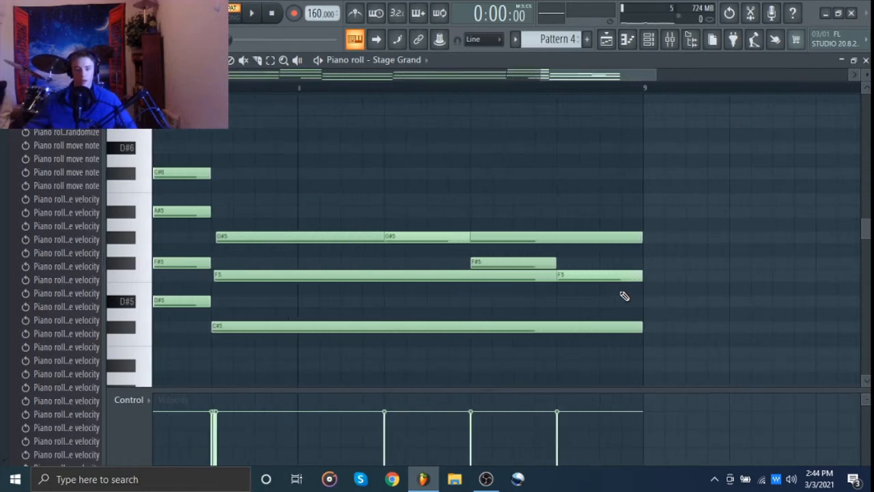
scroll(512, 300, "left", 1)
left_click(257, 89)
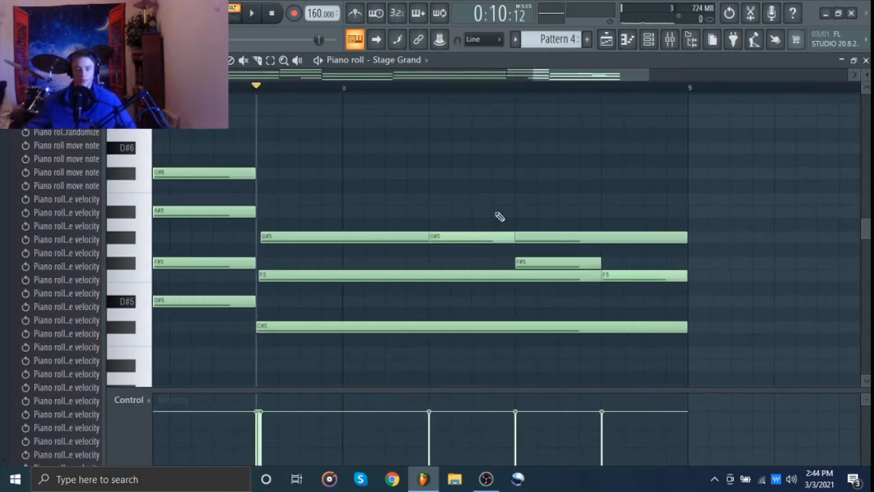
scroll(499, 216, "down", 5)
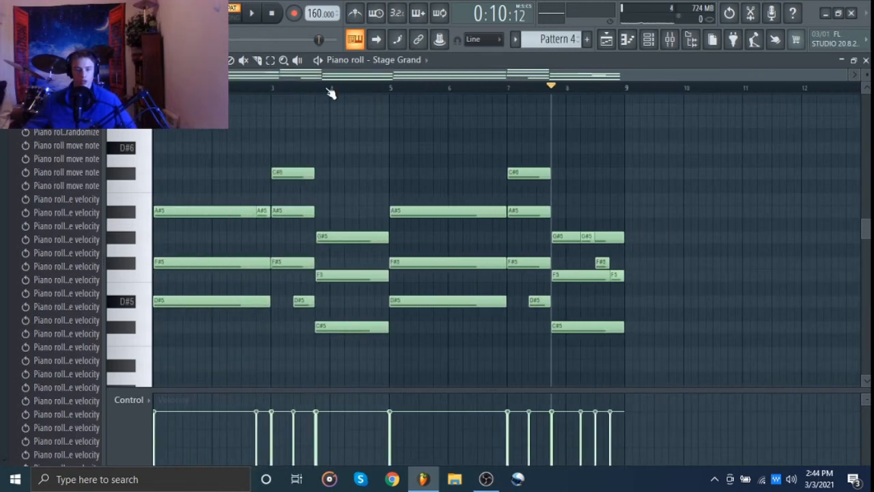
left_click(320, 90)
key("space")
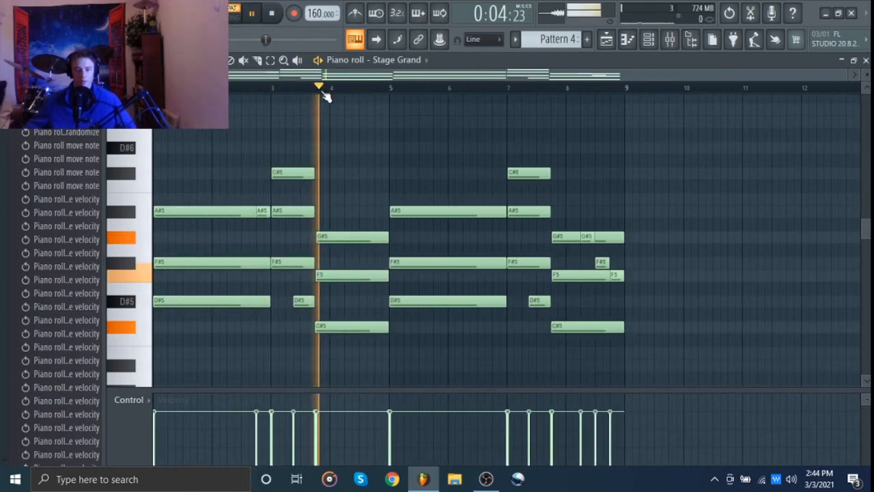
key("space")
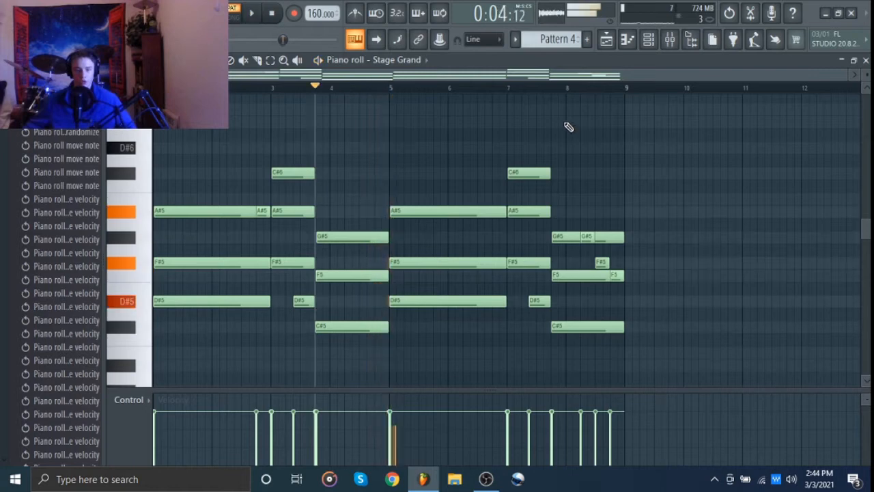
Step: Place the playhead at the last C#5 chord just before bar 8 and play Pattern 4 from there
left_click(551, 92)
left_click_drag(549, 93, 553, 93)
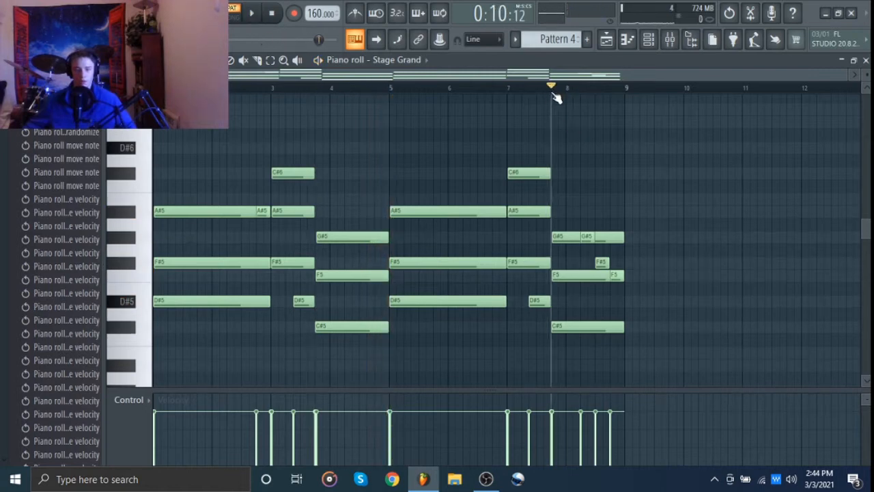
key("space")
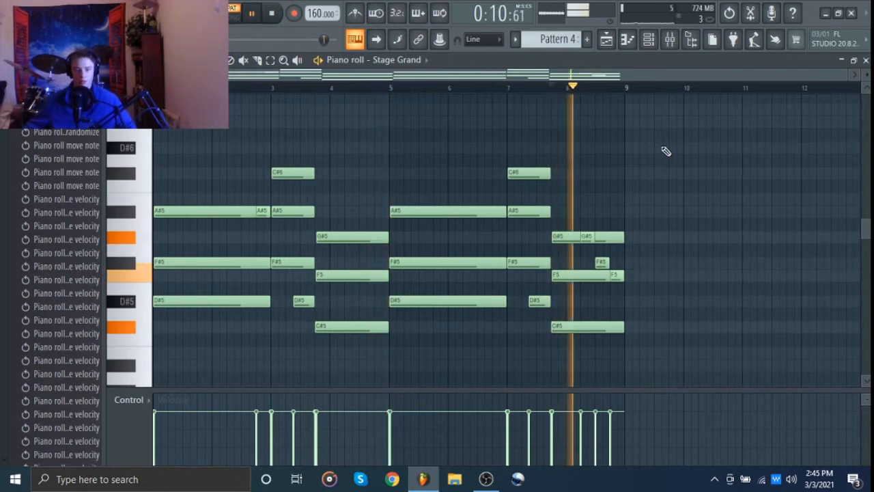
key("space")
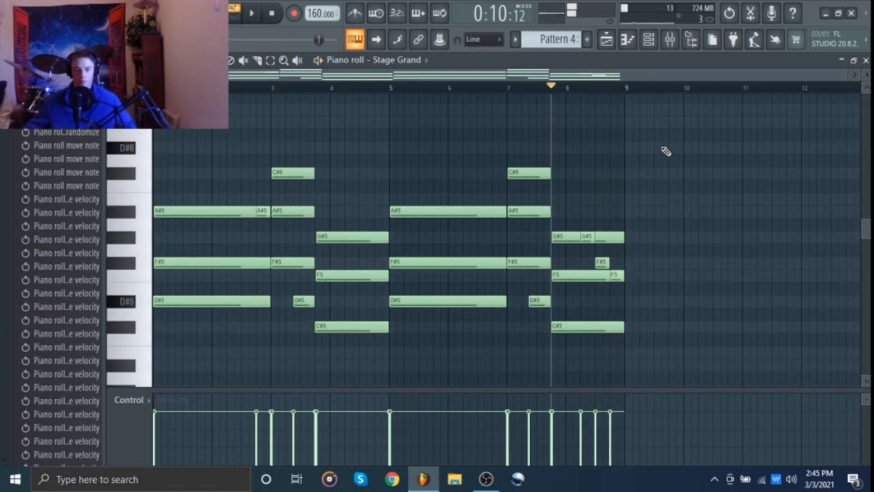
Step: Audition the repeated G#5 in the last chord and examine its F#5 and F5 notes against the earlier chords
scroll(602, 258, "up", 5)
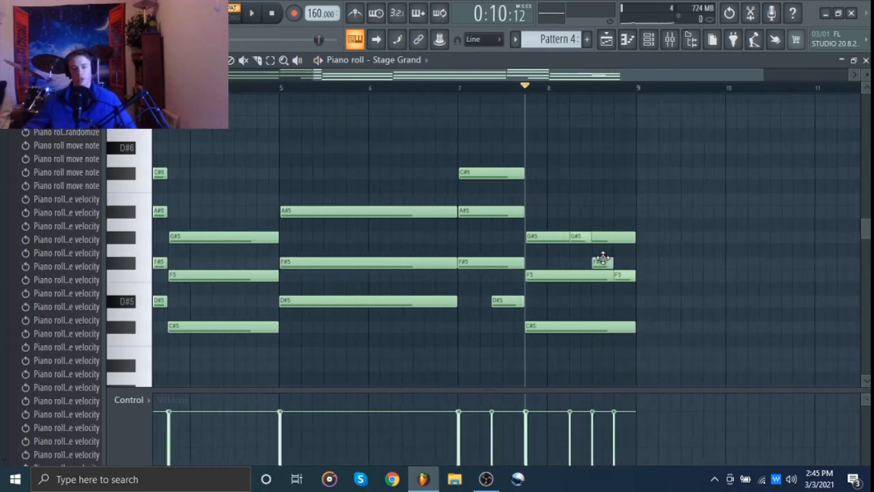
scroll(592, 257, "right", 2)
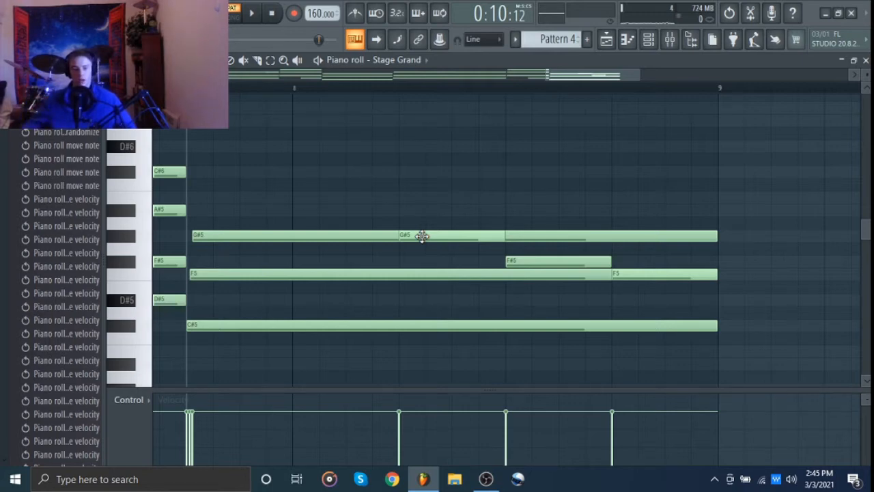
left_click_drag(334, 343, 353, 205)
left_click(375, 203)
left_click(454, 236)
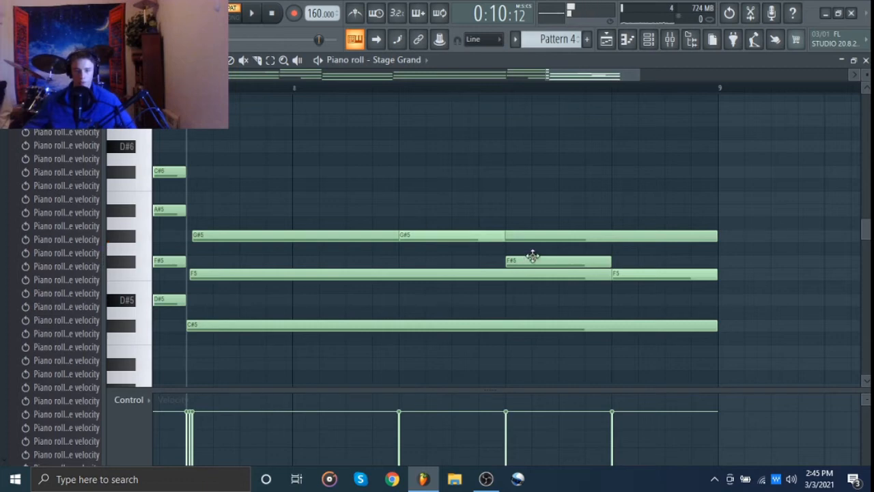
scroll(444, 288, "down", 5)
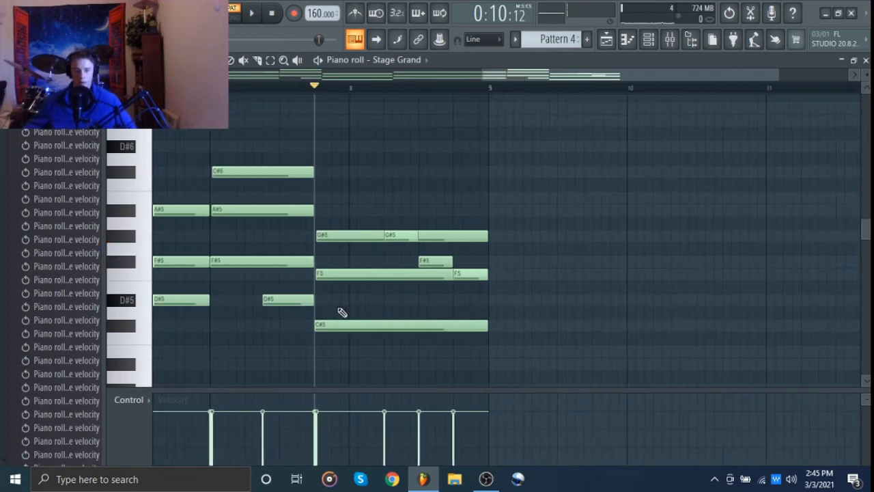
left_click_drag(342, 312, 736, 267)
left_click_drag(219, 273, 326, 300)
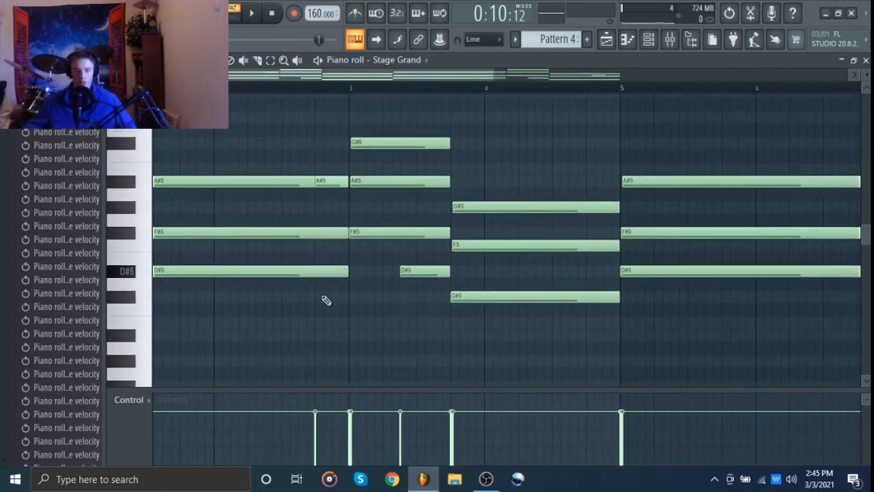
left_click(219, 271)
scroll(303, 272, "down", 4)
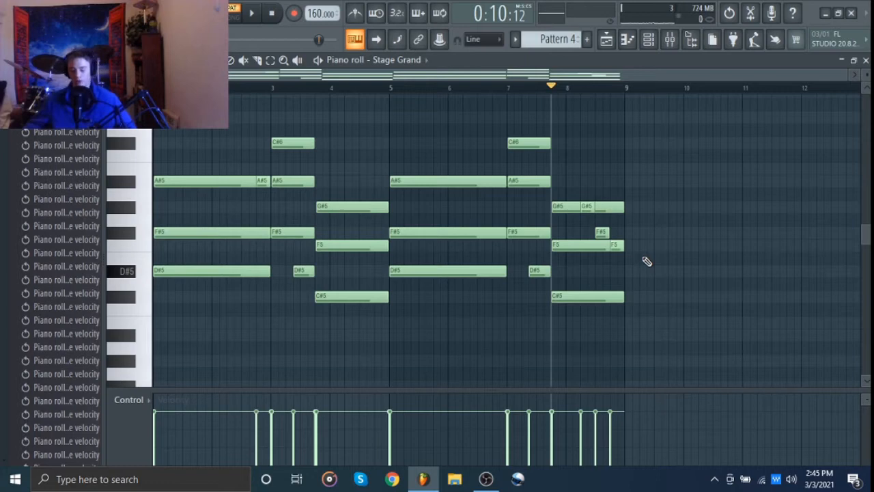
Step: Clear all the notes from Pattern 4 and go back to Pattern 1
key("ctrl+x")
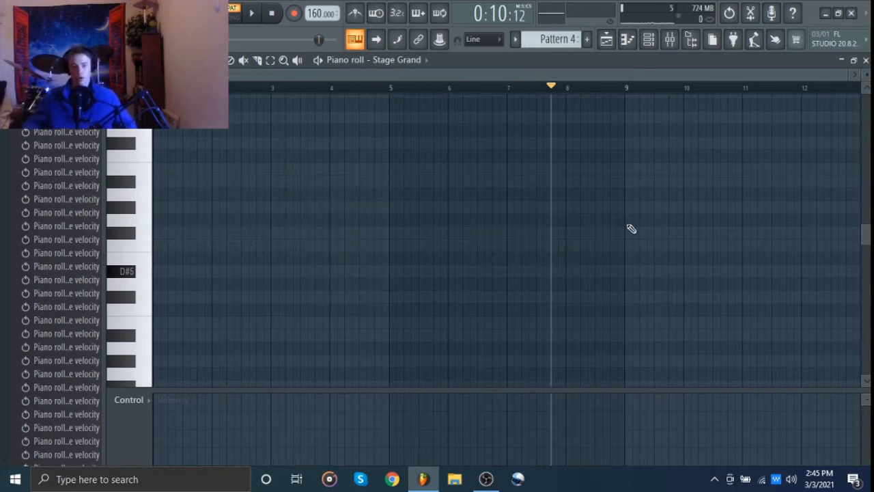
scroll(547, 35, "up", 3)
scroll(444, 119, "up", 2)
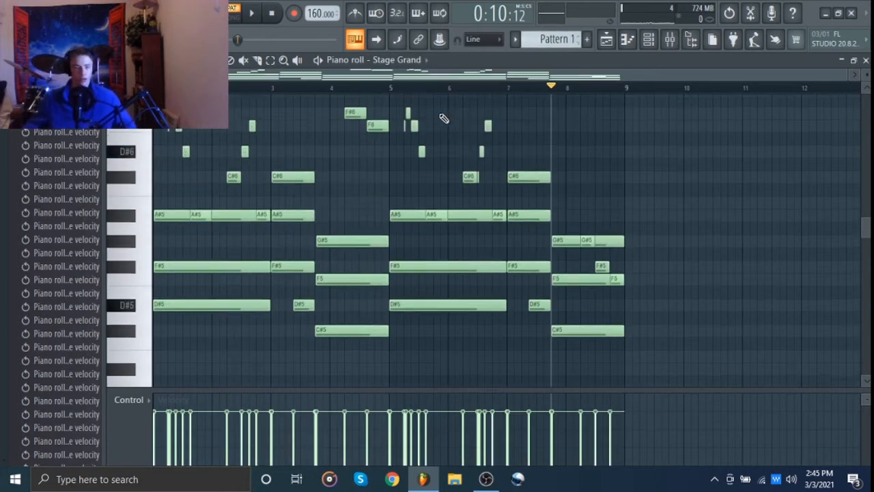
Step: Select the high melody notes above the chords in Pattern 1 to examine them, then clear the selection
scroll(167, 248, "up", 5)
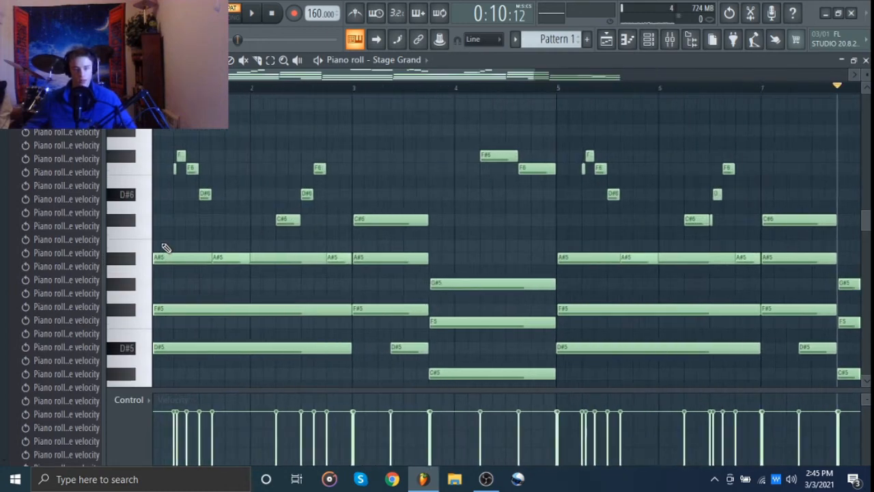
left_click_drag(167, 225, 844, 82)
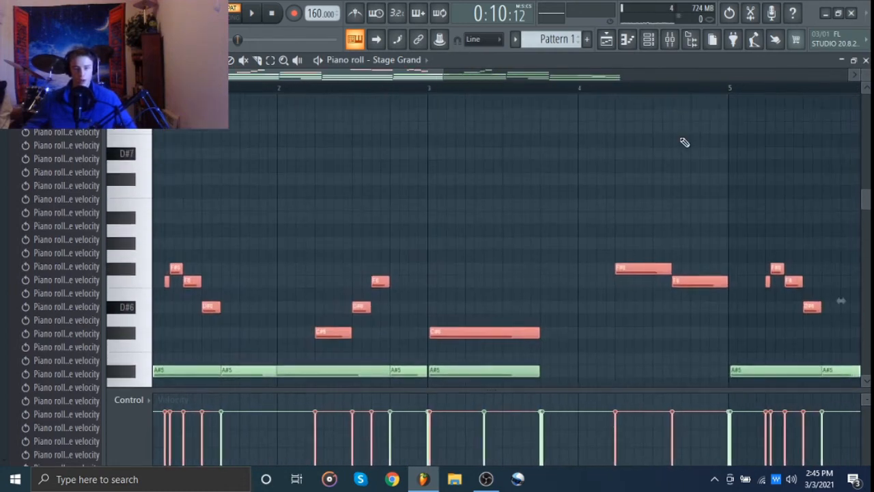
scroll(683, 142, "down", 4)
left_click_drag(568, 336, 791, 255)
scroll(587, 187, "down", 4)
left_click(775, 146)
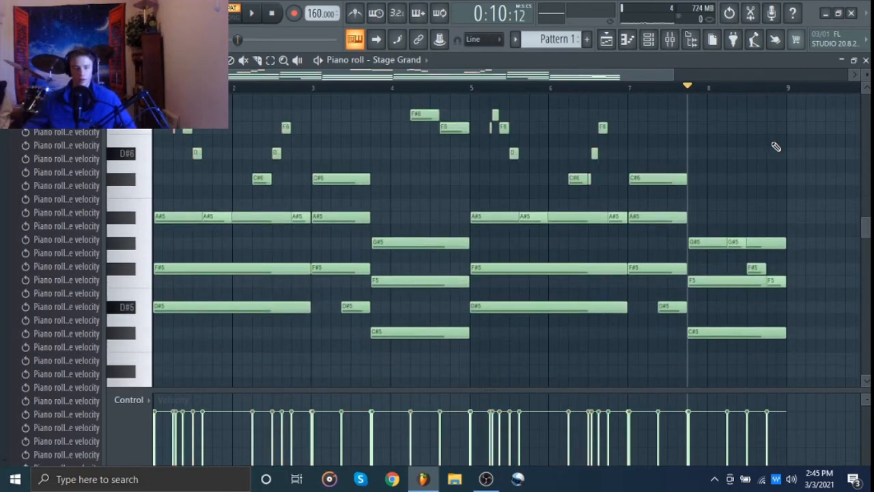
Step: Audition the three chords in the first four bars of Pattern 1 one after another
scroll(776, 146, "up", 2)
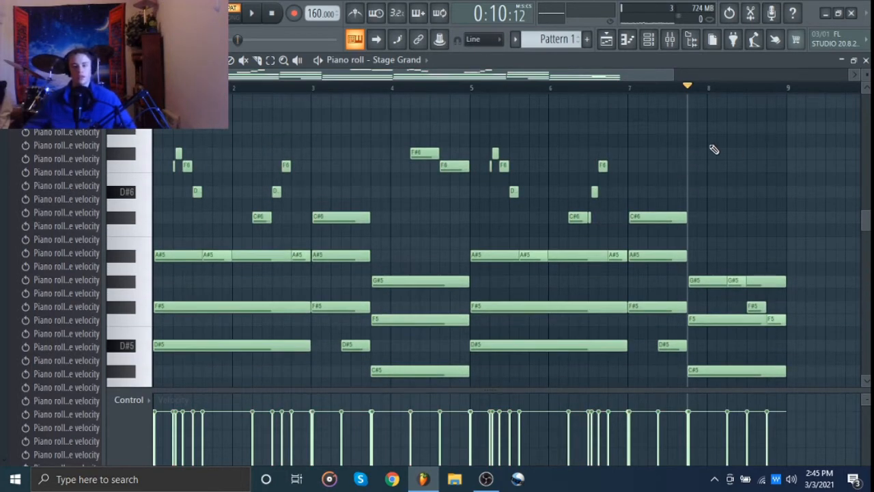
scroll(444, 233, "down", 3)
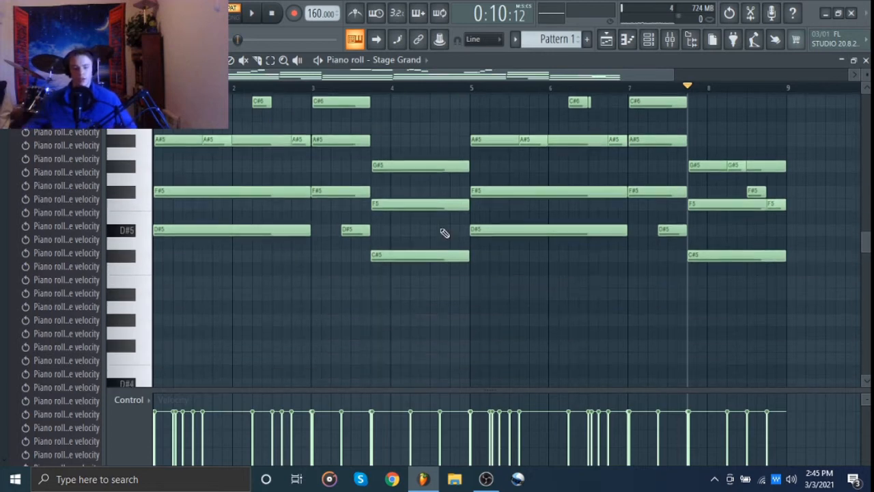
key("space")
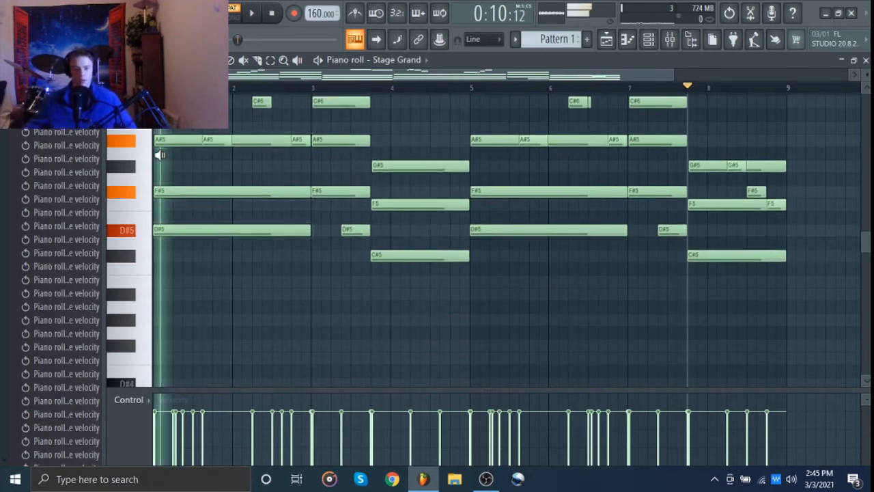
right_click(324, 164, "alt")
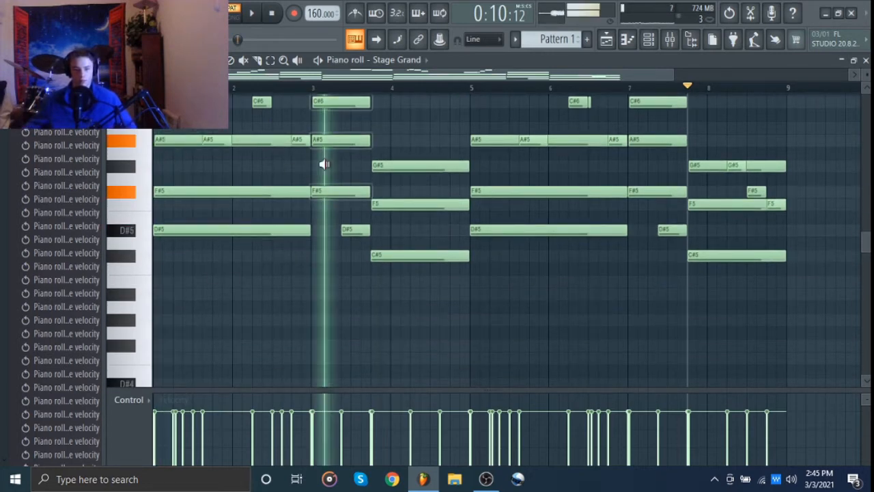
right_click(407, 178, "alt")
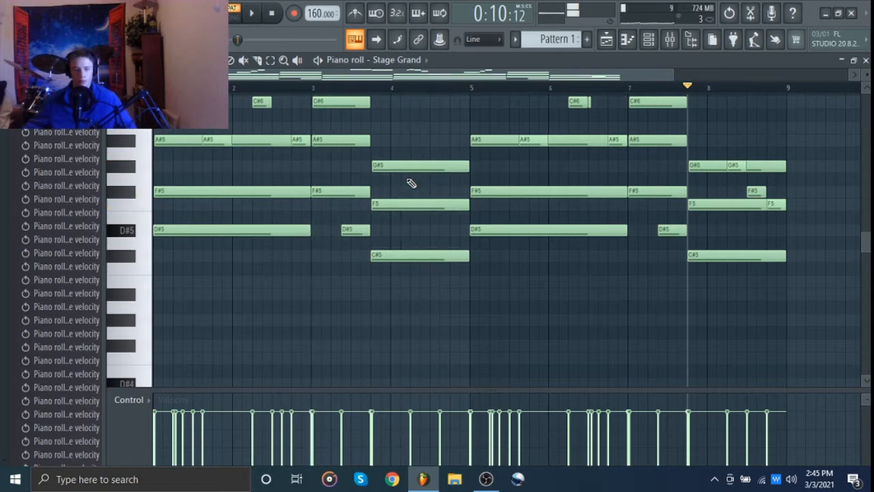
Step: Reset the playback position to the start and bring the melody notes in Pattern 1's opening bars into close view
scroll(408, 181, "up", 3)
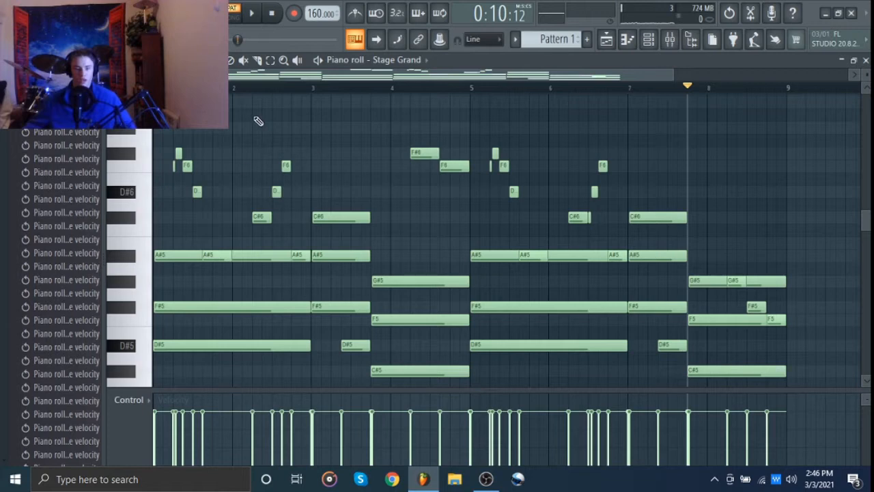
left_click(271, 14)
scroll(146, 227, "up", 3)
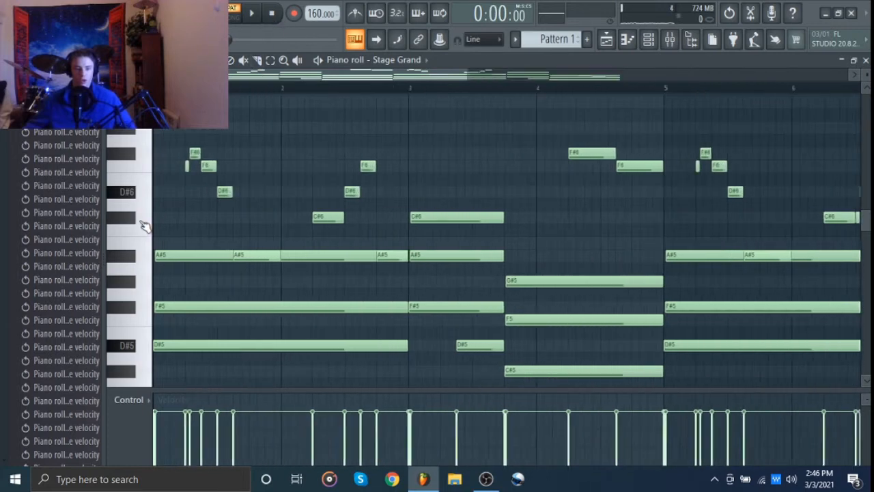
Step: Select the short F6 and the following F#6 in bar 1 to examine their staggered starts, then clear the selection
scroll(145, 227, "up", 4)
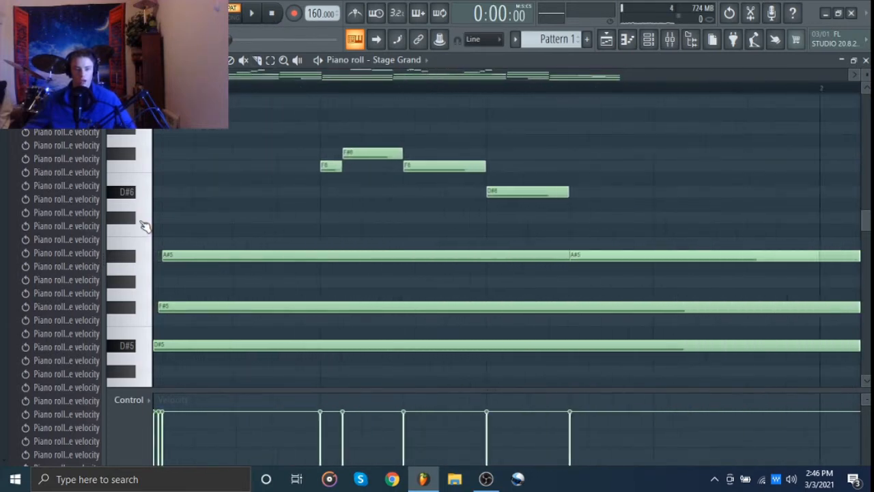
scroll(517, 195, "right", 5)
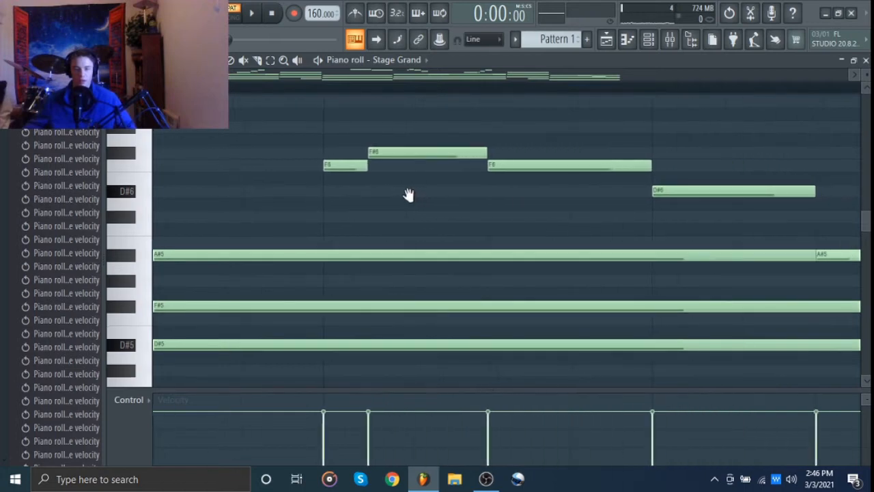
left_click(341, 166)
left_click(350, 152, "ctrl")
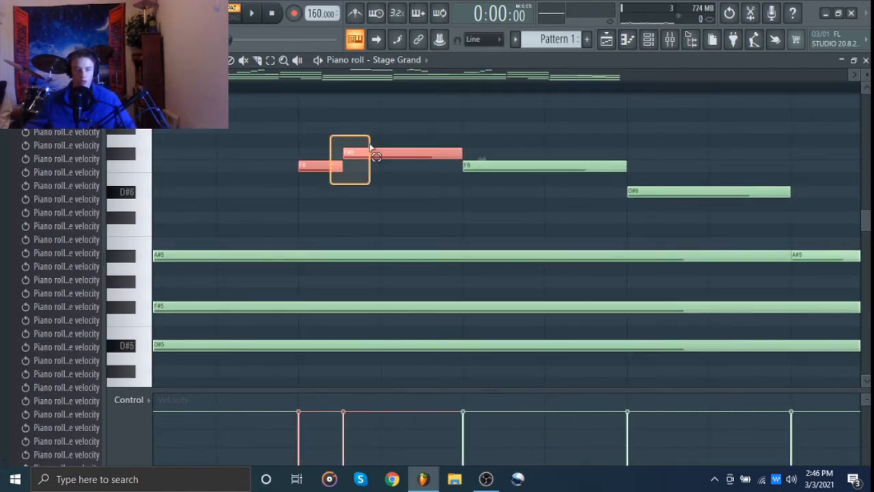
left_click(374, 191)
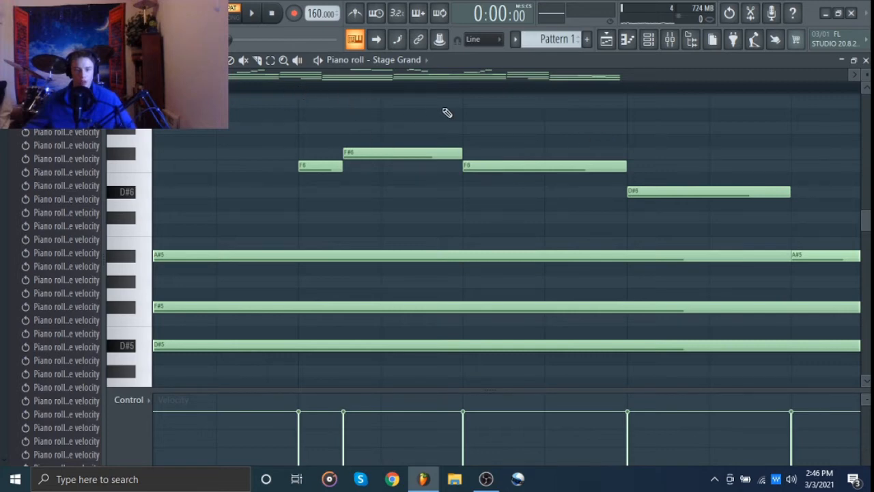
Step: Play the opening of Pattern 1 to hear how the short F6 leads into the F#6
key("space")
key("space")
left_click_drag(309, 181, 384, 183)
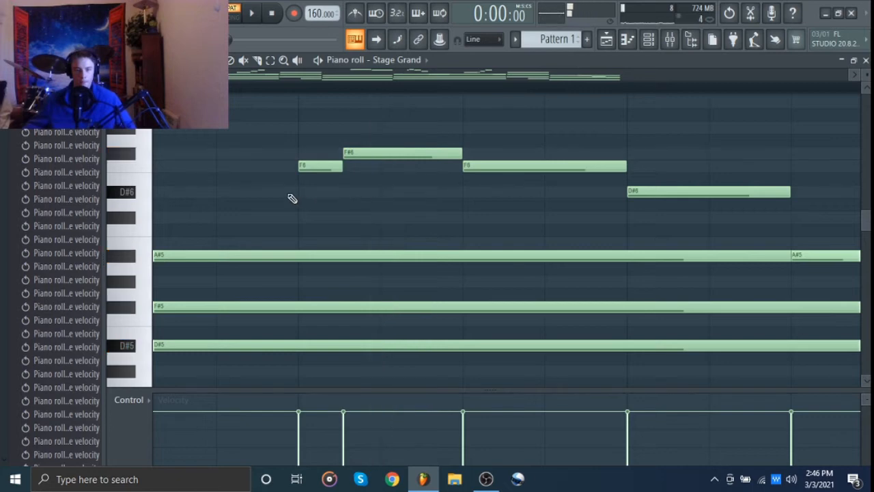
left_click_drag(297, 197, 402, 198)
Step: Replace the bar 1 F#6 with one starting together with the short F6 and ending where the second F6 begins
scroll(394, 203, "down", 4)
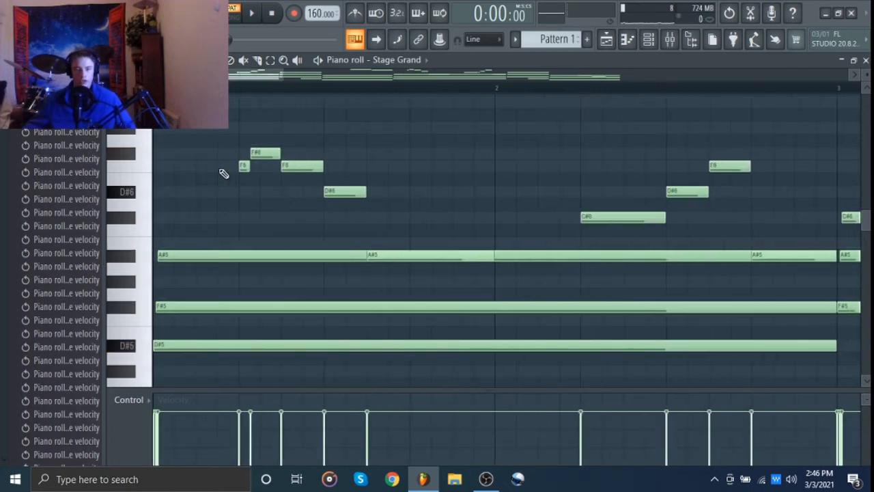
scroll(240, 199, "up", 5)
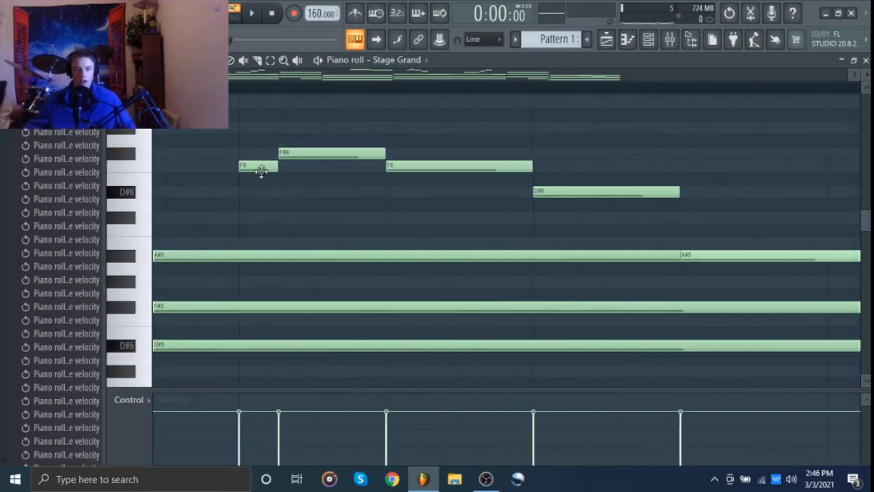
right_click(292, 152)
left_click(245, 151)
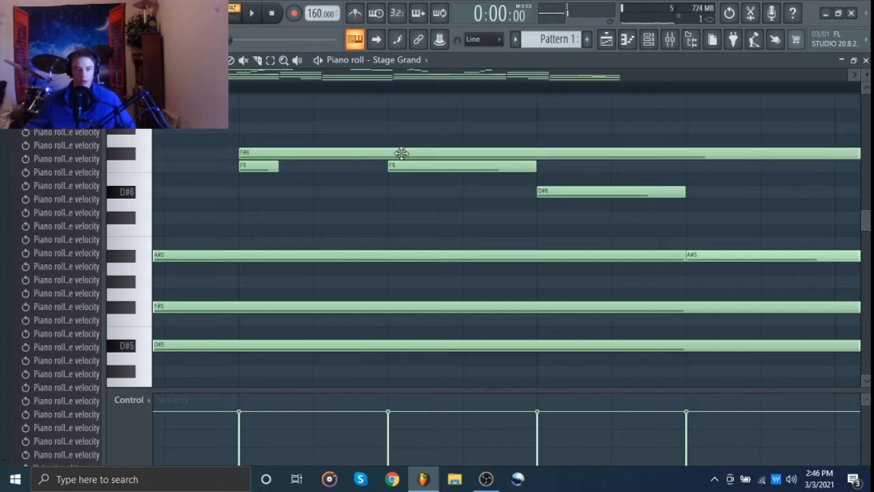
scroll(582, 157, "down", 1)
scroll(700, 171, "down", 4)
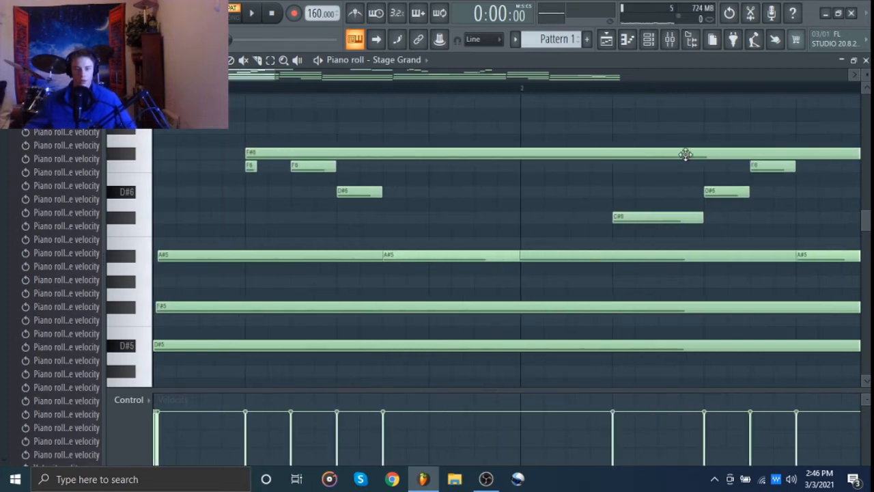
left_click(688, 153)
scroll(691, 153, "down", 2)
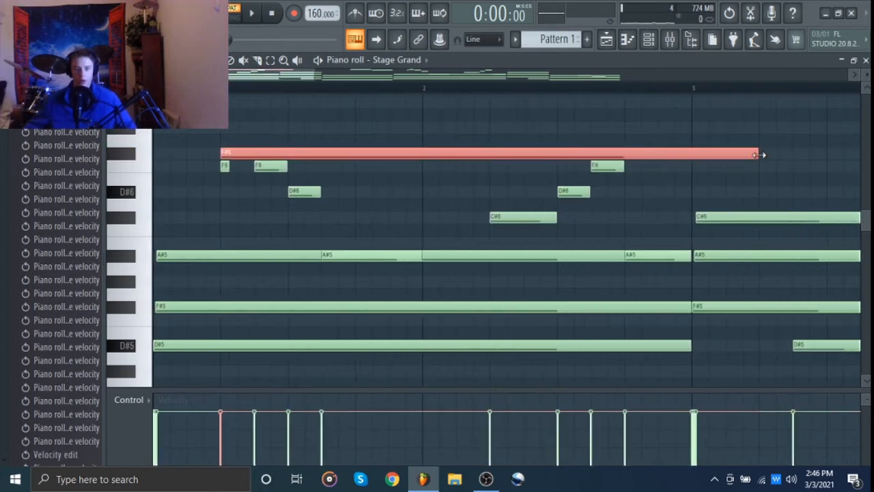
left_click_drag(760, 152, 246, 180)
scroll(229, 193, "up", 6)
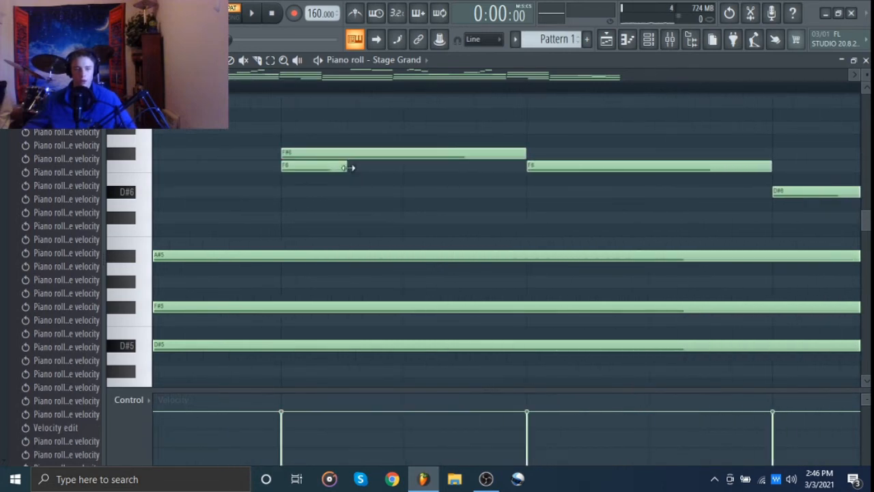
Step: Lengthen the short F6 beneath the F#6, then strum both notes so that the F#6 starts slightly after the F6
left_click_drag(348, 168, 541, 182)
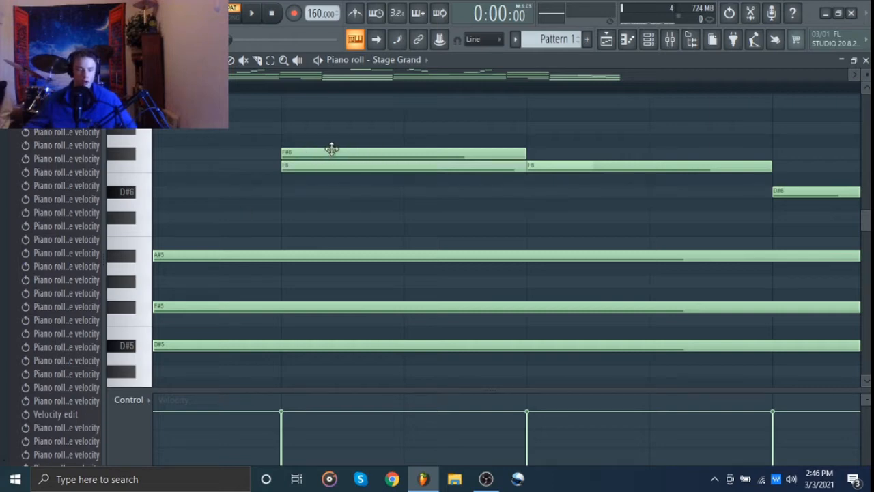
left_click_drag(338, 140, 334, 193)
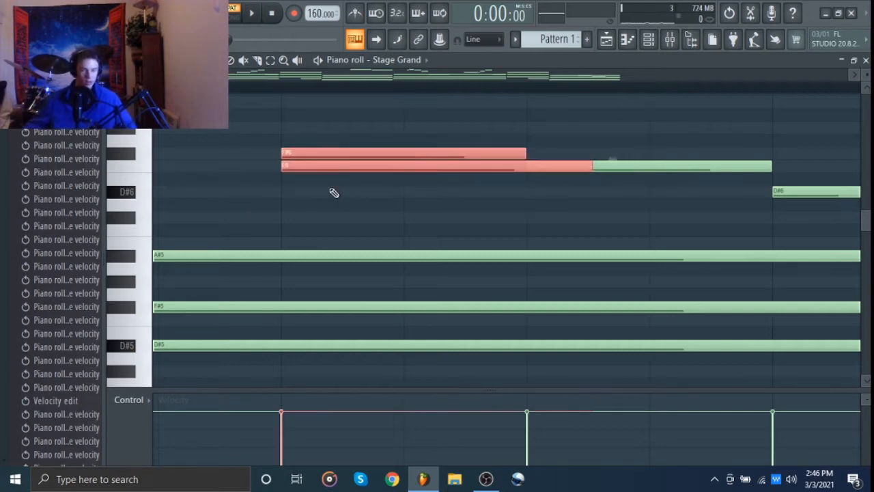
key("alt+s")
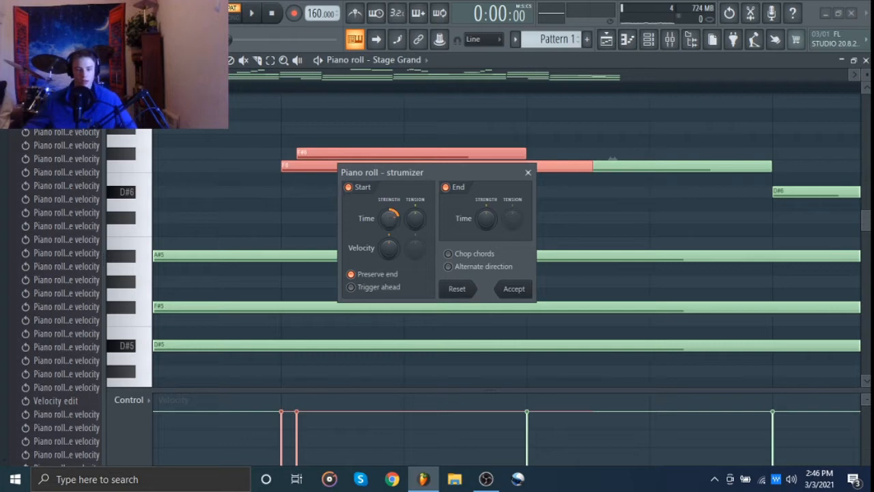
left_click_drag(389, 218, 389, 205)
left_click(512, 290)
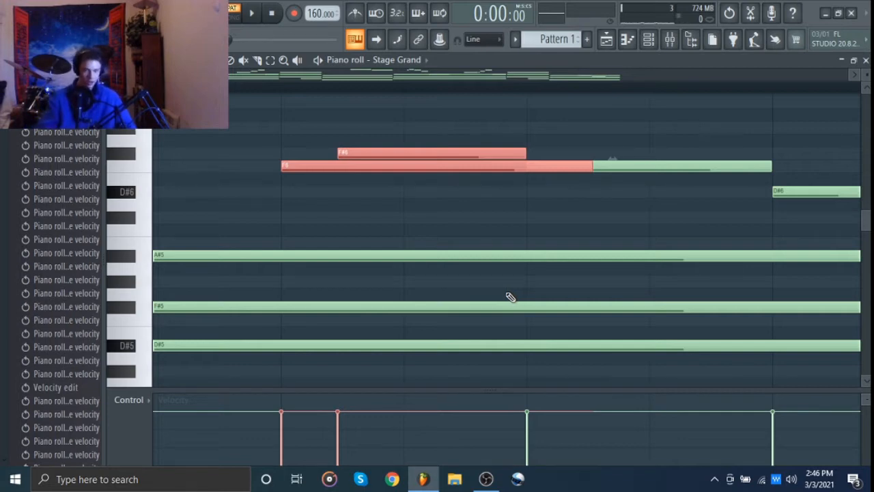
Step: Apply Quick Legato to the selected F6 and F#6 to remove their overlap, and play back the result
key("ctrl+l")
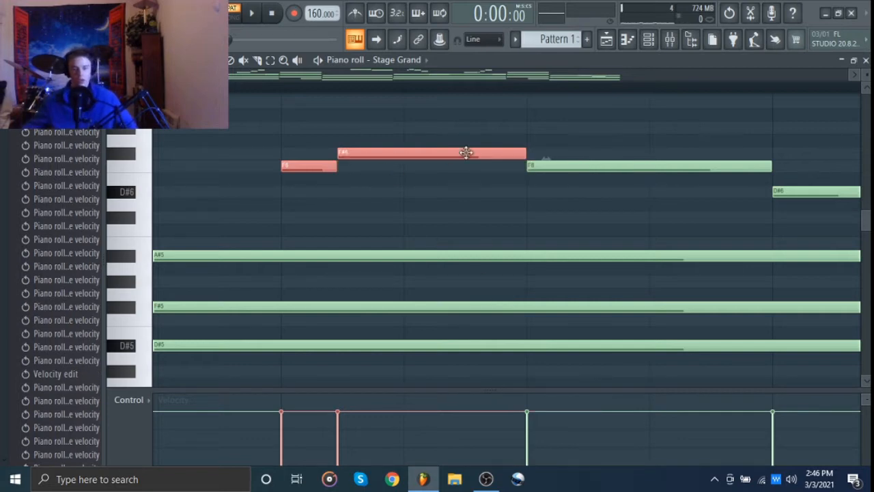
key("space")
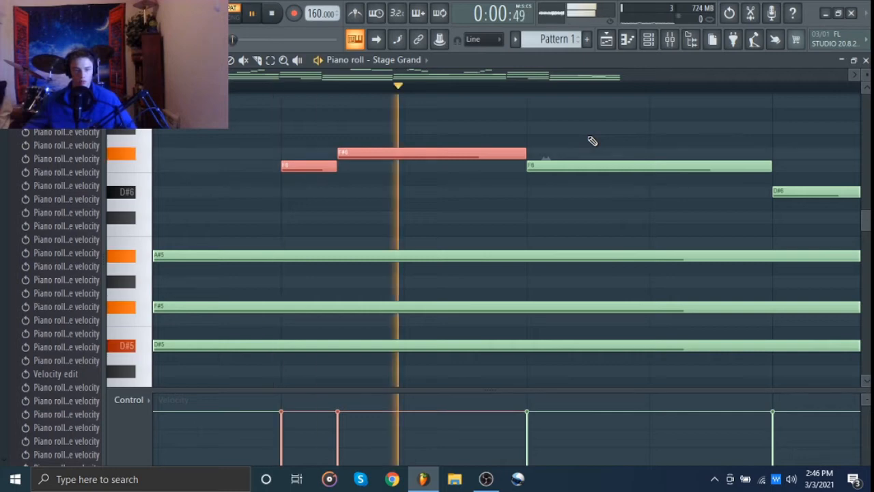
key("space")
Step: Clear the note selection and play Pattern 1 from the start to hear the strummed notes in context
scroll(593, 141, "down", 3)
scroll(593, 140, "down", 5)
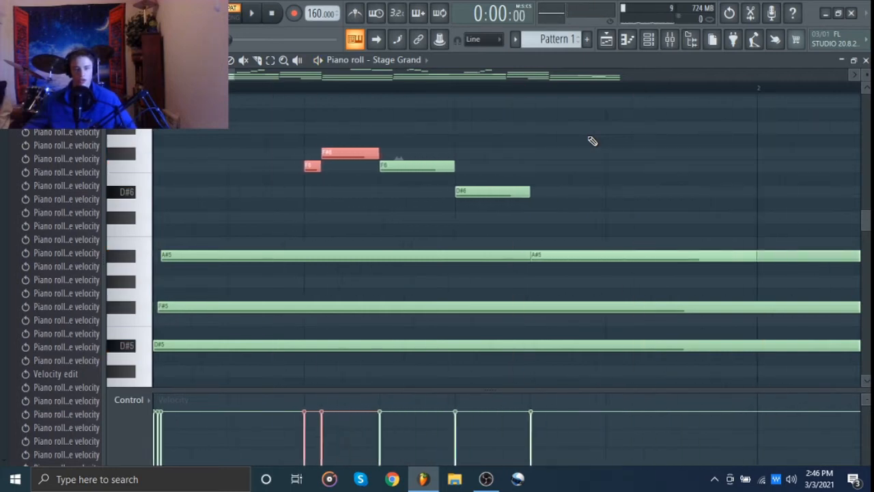
scroll(158, 193, "down", 2)
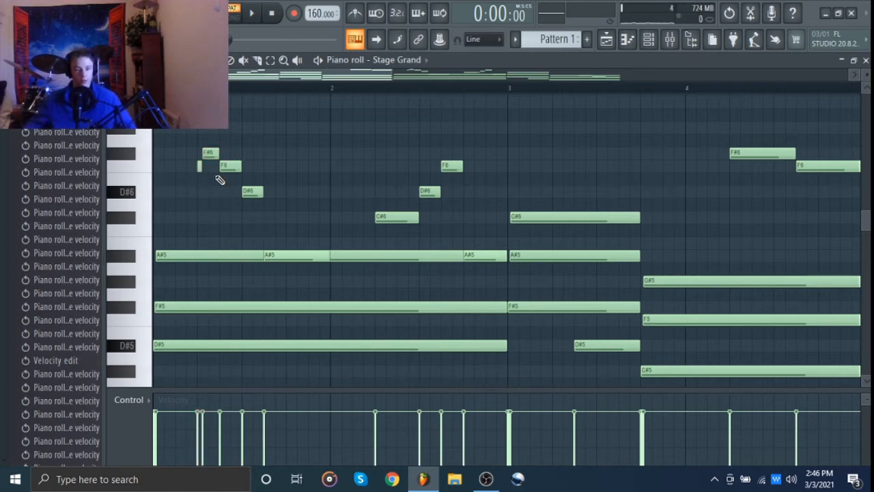
left_click(210, 151)
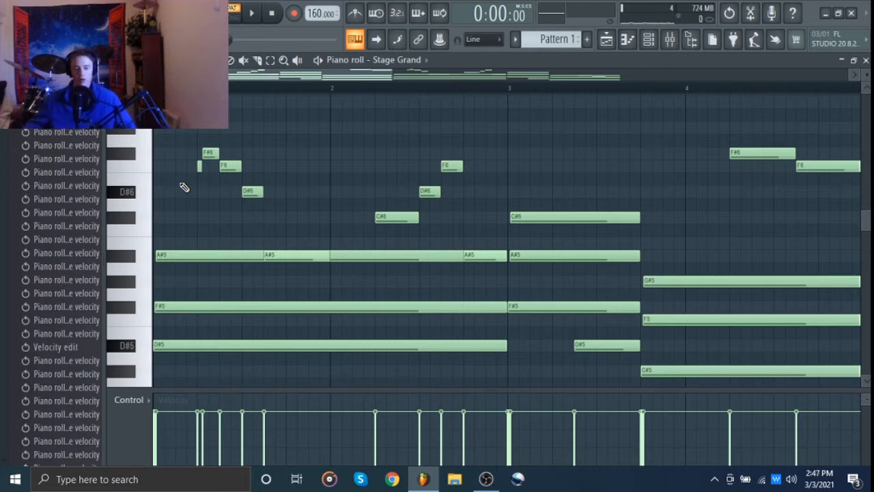
scroll(184, 187, "down", 3)
scroll(183, 187, "down", 1)
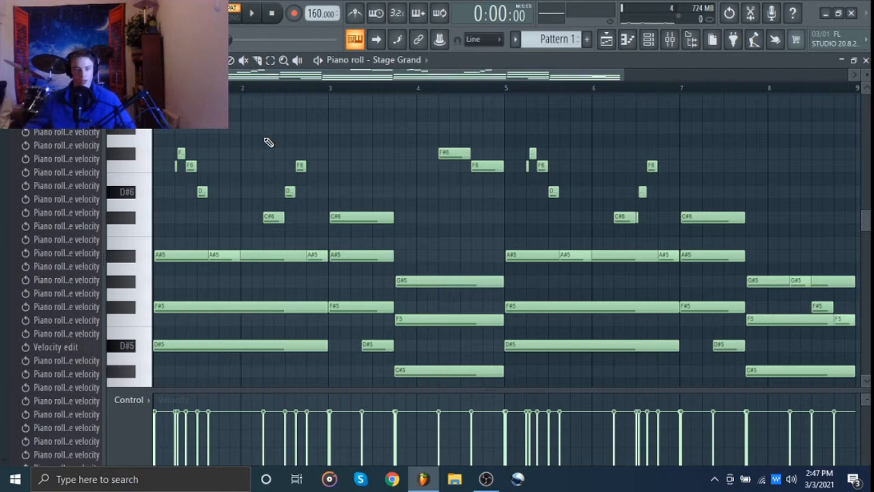
key("space")
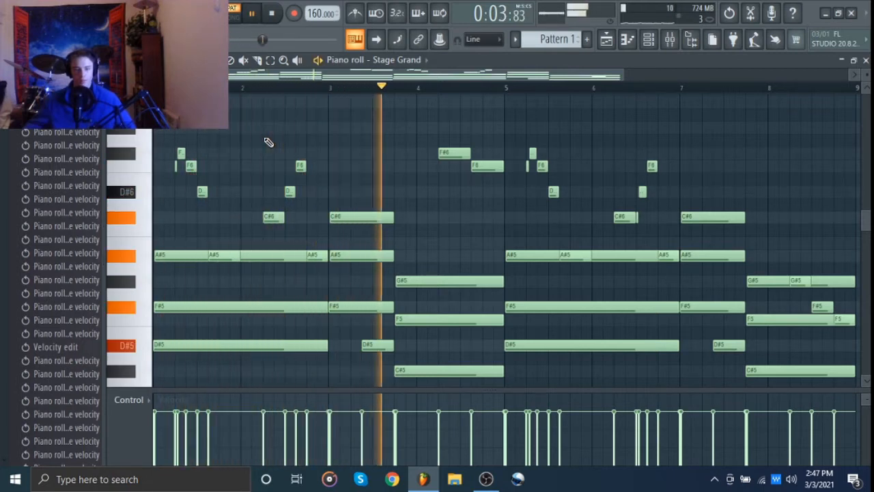
key("space")
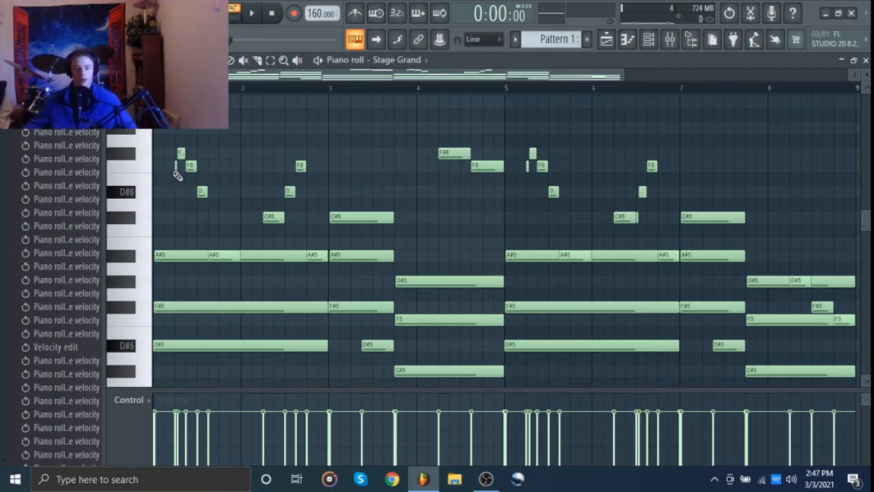
Step: Select the long C#6 notes at bars 3 and 7 to examine them, then clear the selection
scroll(735, 150, "down", 3)
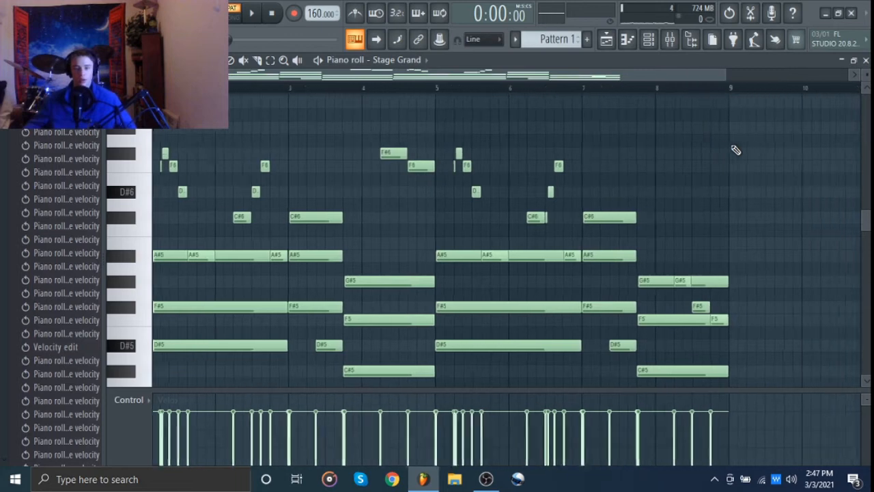
scroll(738, 159, "down", 1)
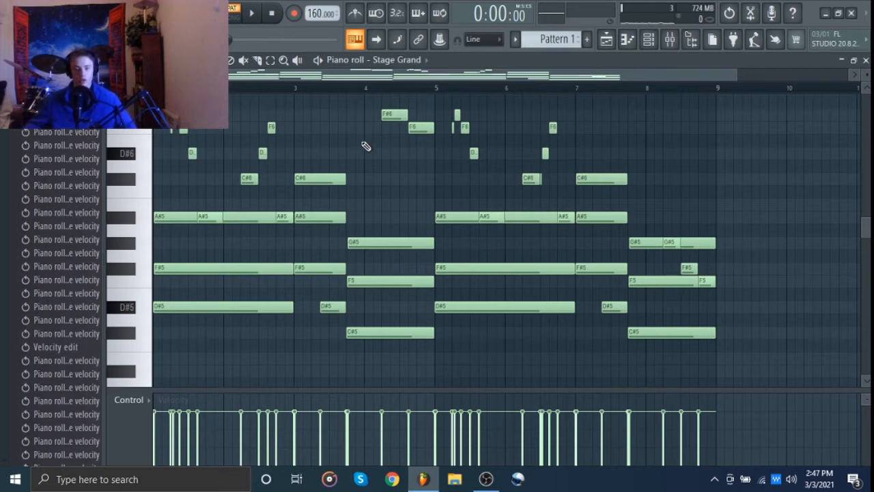
left_click_drag(359, 135, 331, 196)
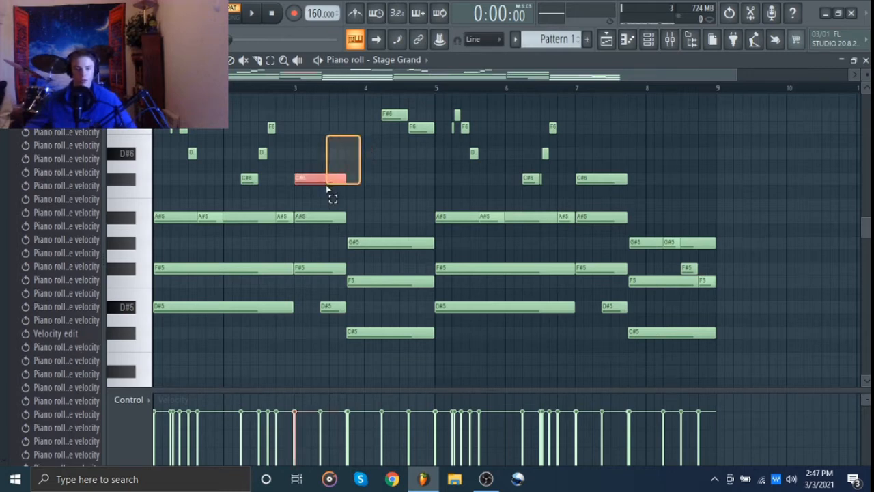
left_click_drag(594, 149, 598, 180)
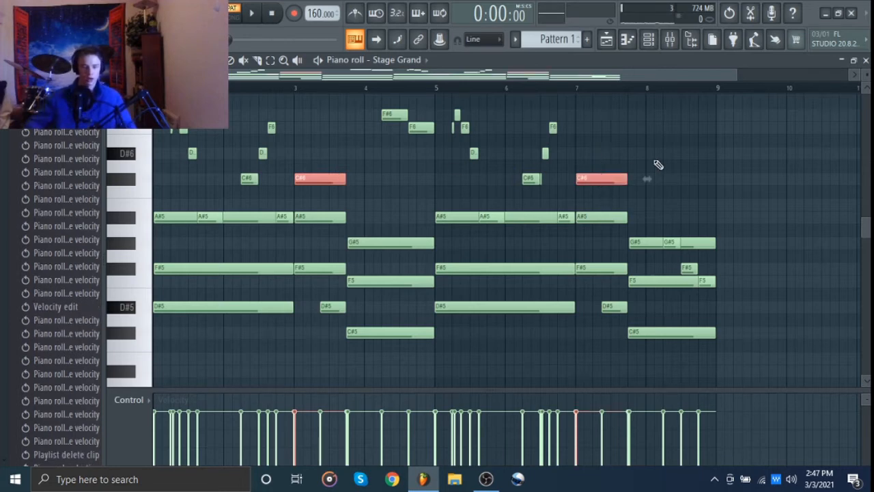
left_click(657, 165)
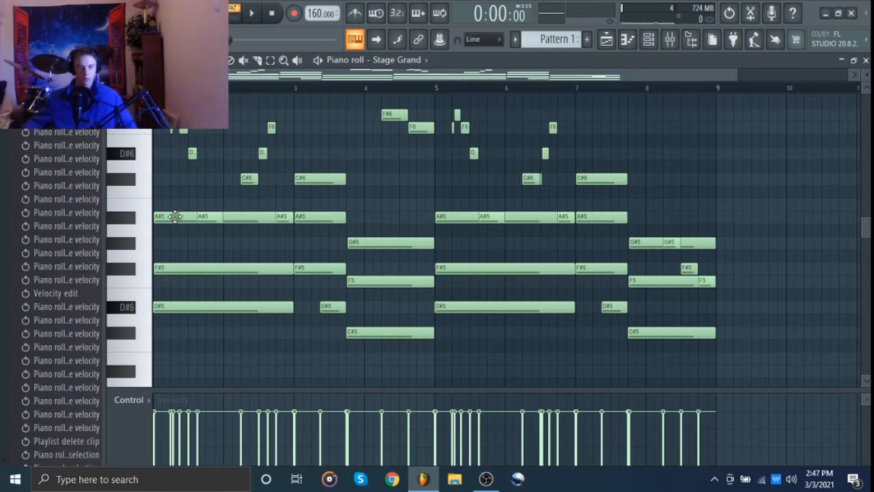
Step: Select the notes of the three chords in the first four bars to examine them as a progression
left_click_drag(165, 213, 166, 313)
left_click_drag(321, 220, 319, 269)
left_click_drag(366, 239, 379, 351)
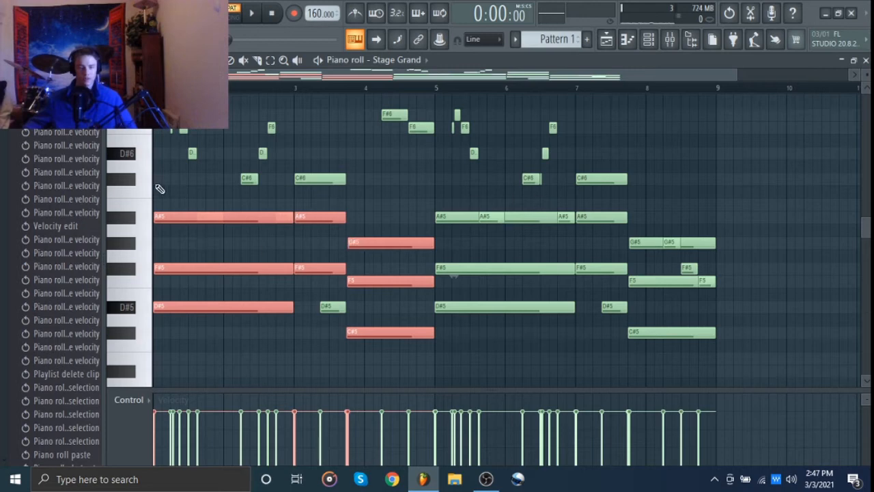
Step: Select the long C#6 notes at bars 3 and 7 and move them down one octave to C#5
left_click(322, 179)
left_click_drag(579, 189, 634, 166)
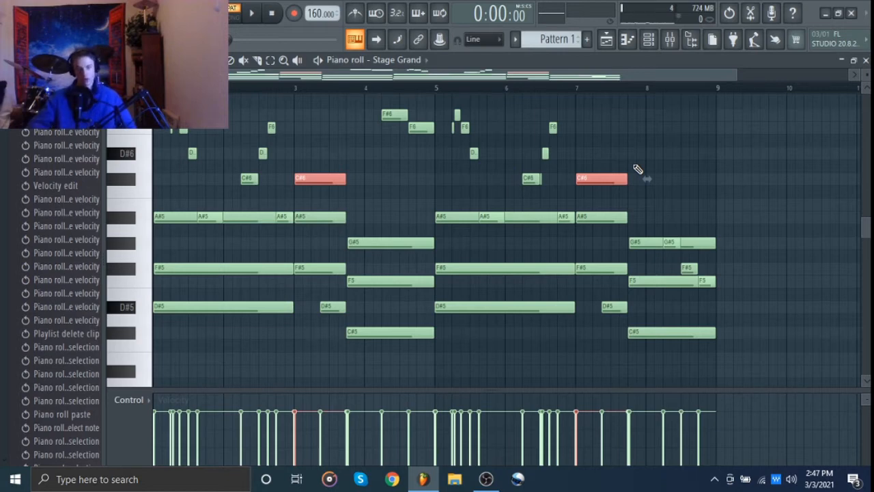
key("ctrl+Down")
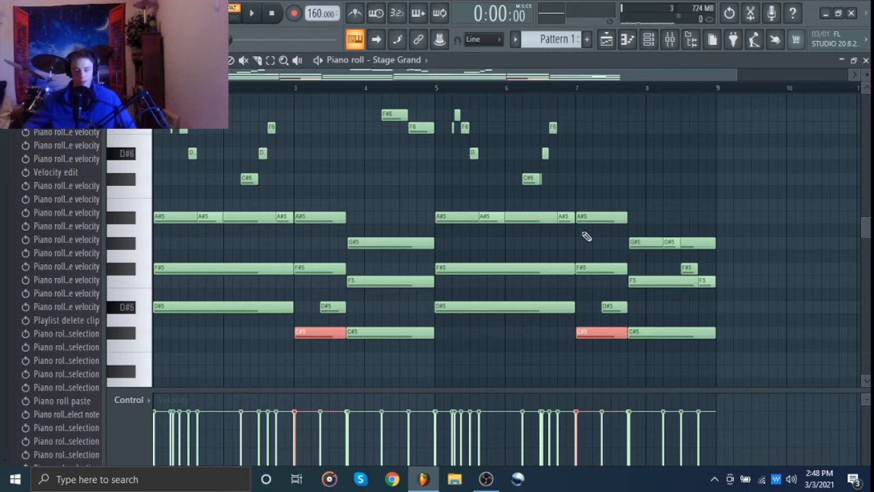
Step: Compare the two notes at C#6 and C#5 during playback, leave them at C#5, and clear the selection
key("ctrl+Up")
key("space")
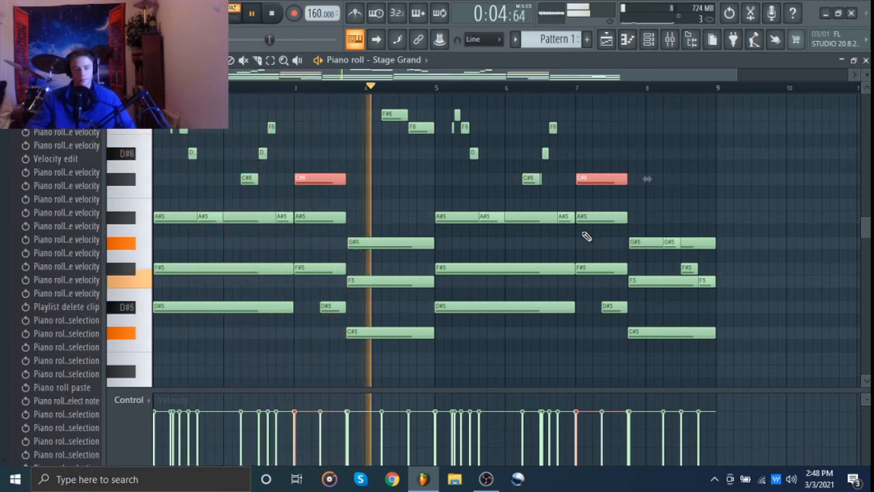
key("ctrl+Down")
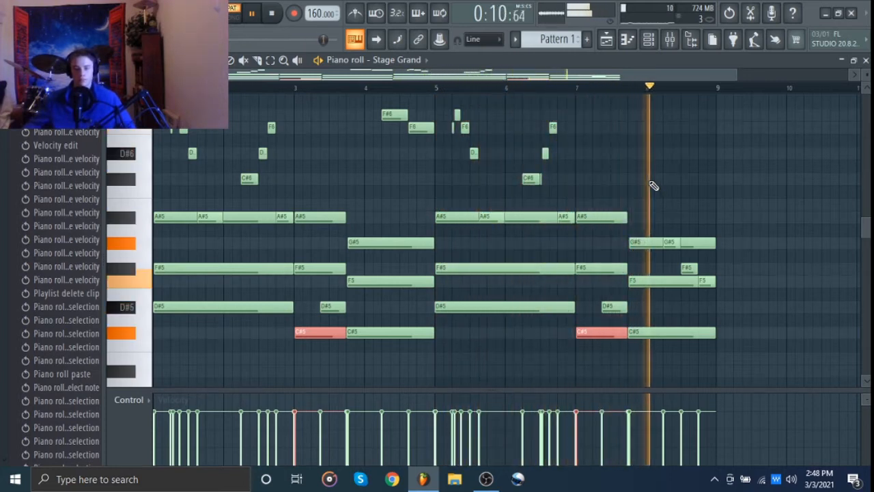
key("space")
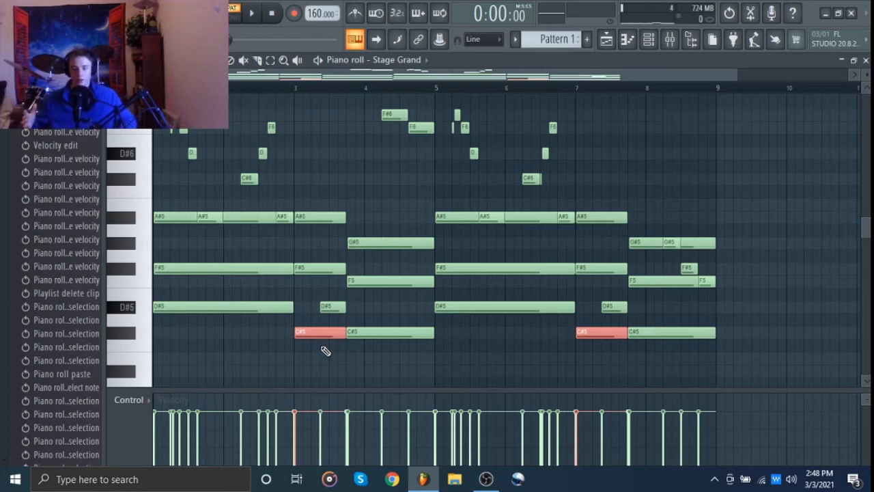
left_click(327, 365)
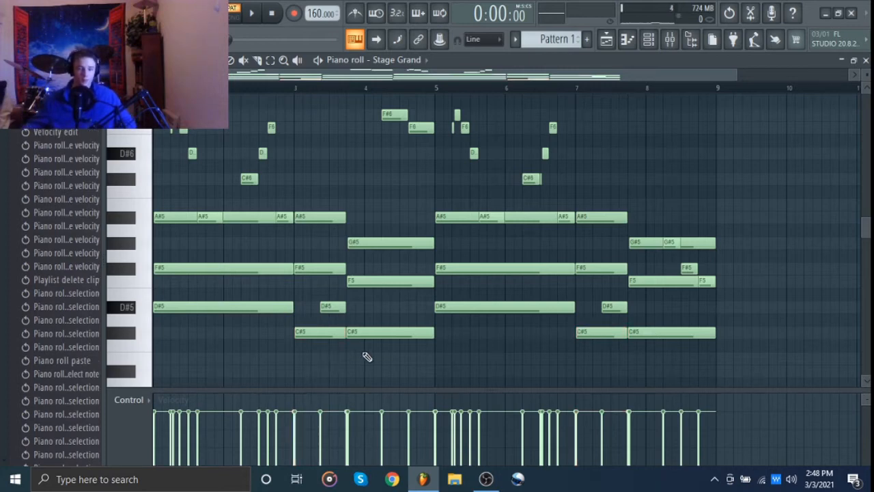
Step: Select the short F6 and the following F#6 in bar 1 to examine how they sit above the opening chord
scroll(142, 279, "up", 4, "ctrl")
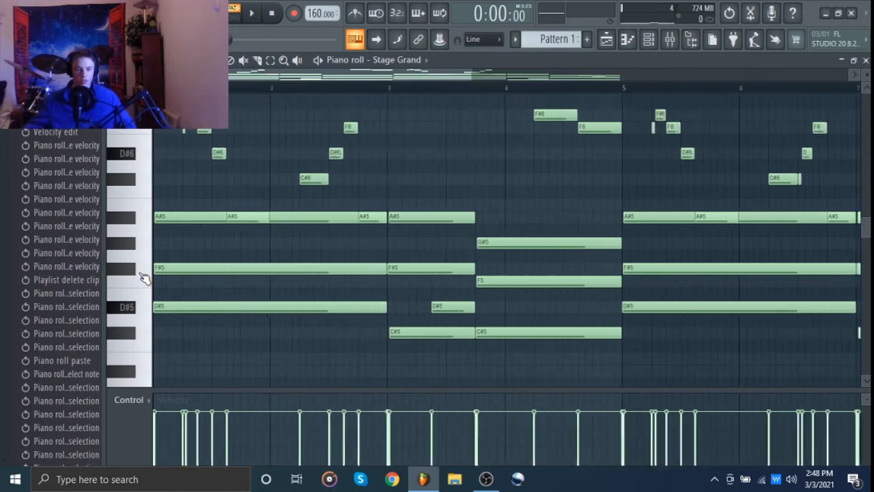
scroll(142, 279, "up", 4)
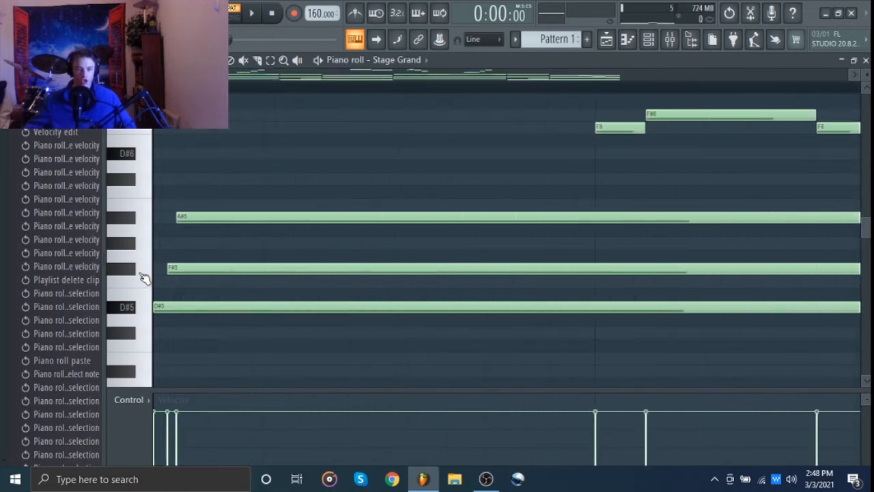
scroll(142, 277, "down", 2, "ctrl")
left_click_drag(335, 160, 436, 97, "ctrl")
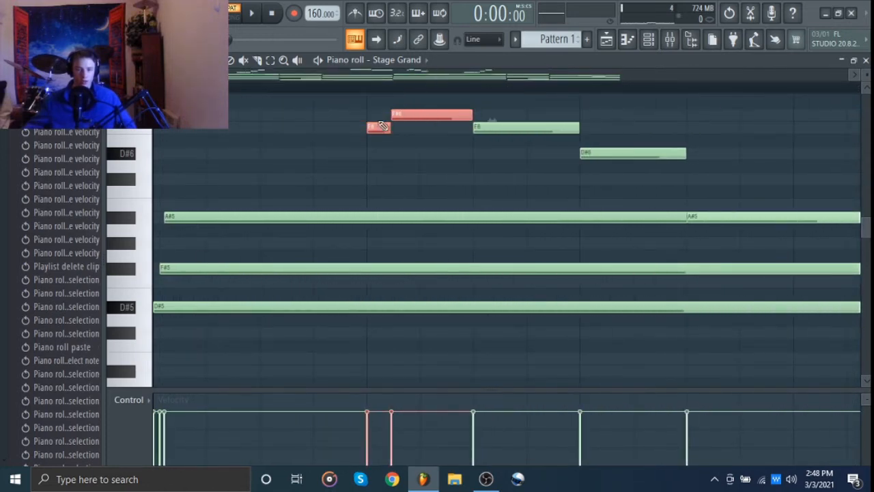
right_click(222, 146, "ctrl")
scroll(140, 280, "up", 3, "ctrl")
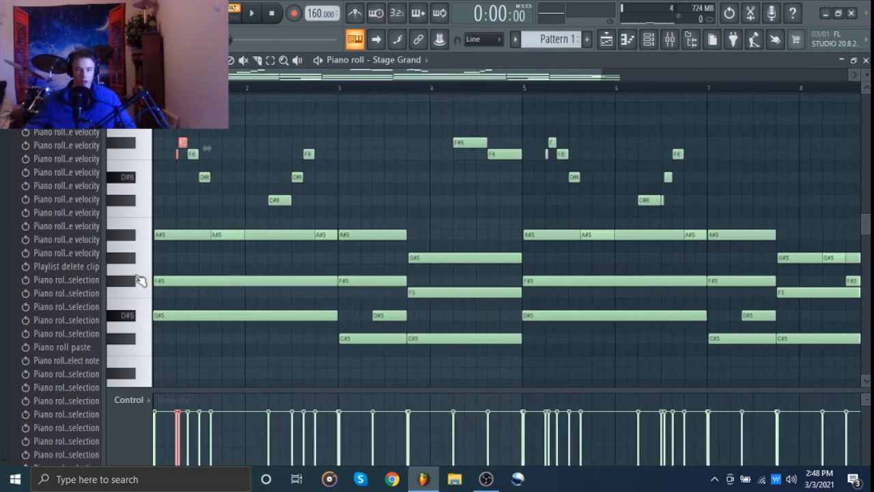
scroll(140, 280, "up", 6, "ctrl")
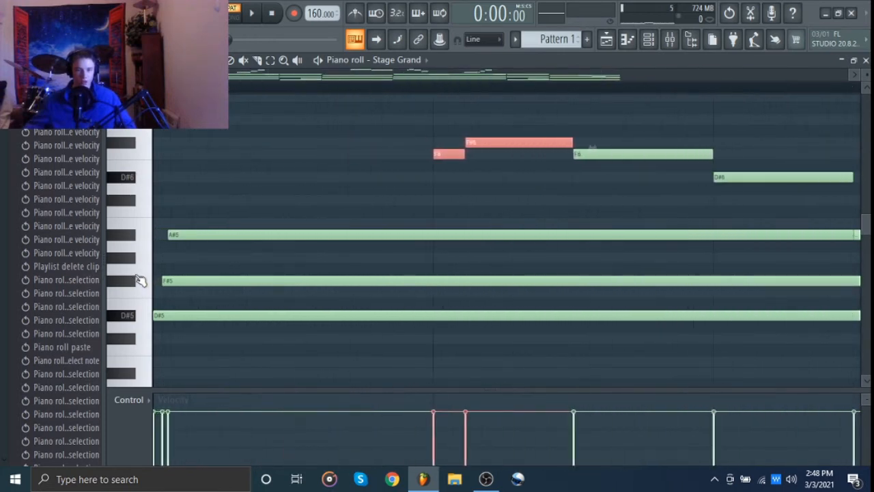
Step: Select the D#5, F#5 and A#5 notes of the opening chord to examine their staggered starts, then clear the selection
left_click_drag(252, 188, 228, 365, "ctrl")
left_click(252, 333, "ctrl")
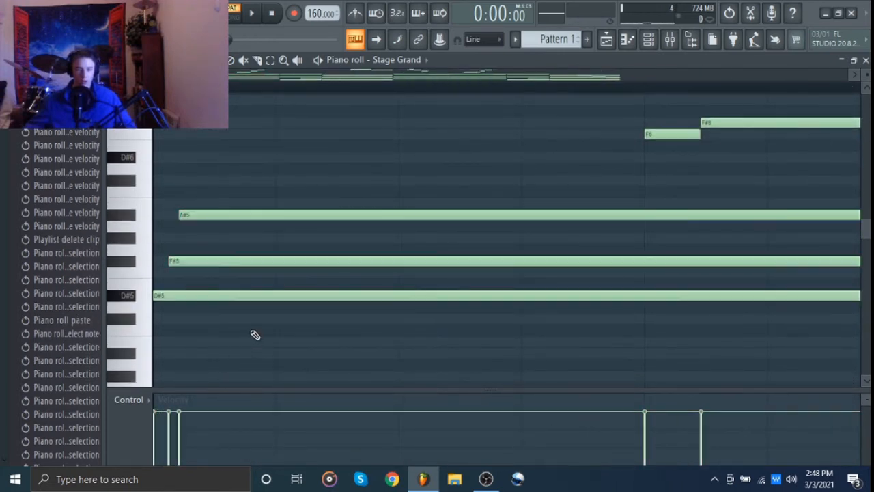
scroll(252, 333, "down", 3, "ctrl")
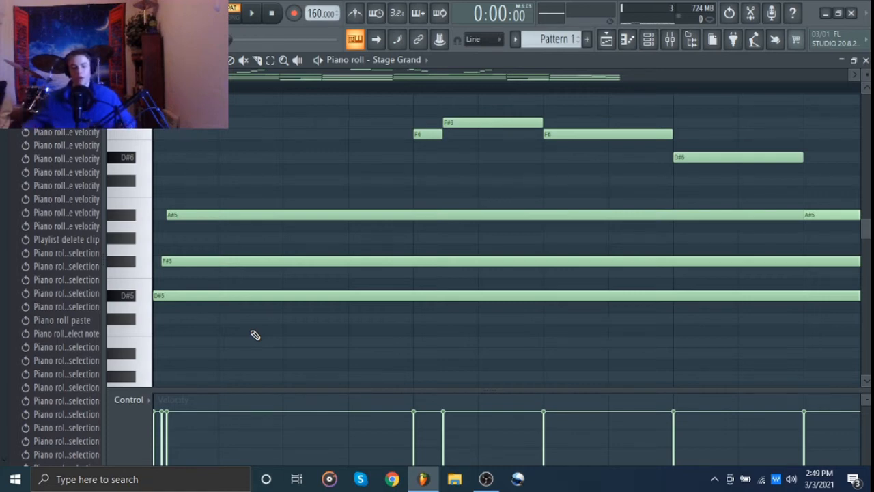
left_click_drag(220, 311, 223, 198, "ctrl")
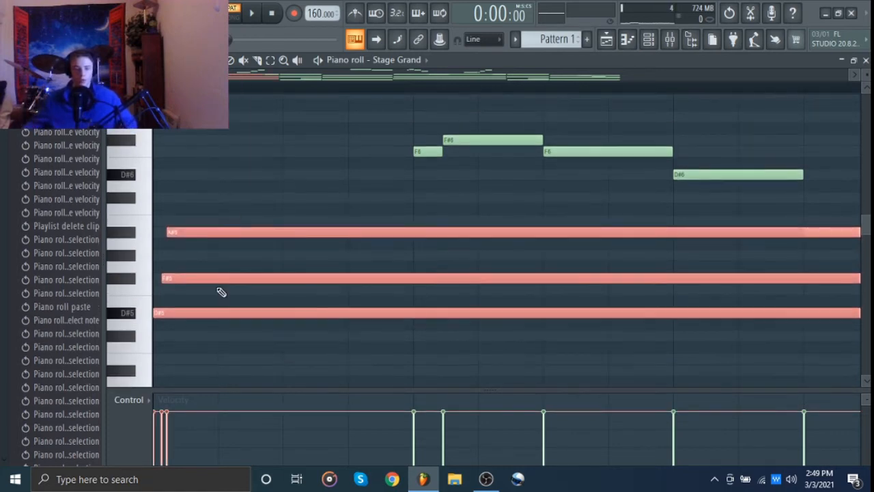
left_click(194, 254, "ctrl")
scroll(123, 280, "up", 3)
scroll(131, 275, "down", 8)
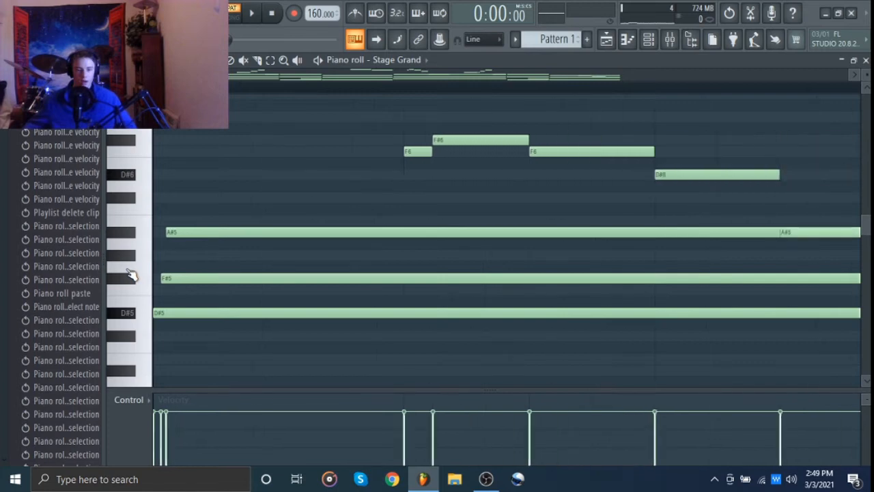
scroll(131, 274, "down", 5)
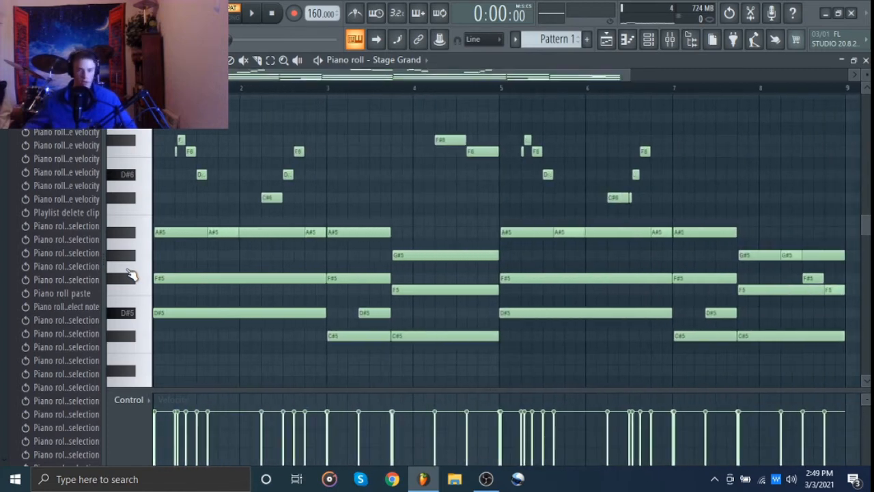
Step: Strum the pattern's notes with a slight Start time strength in the Strumizer, preserving note ends, and play the opening
key("alt+s")
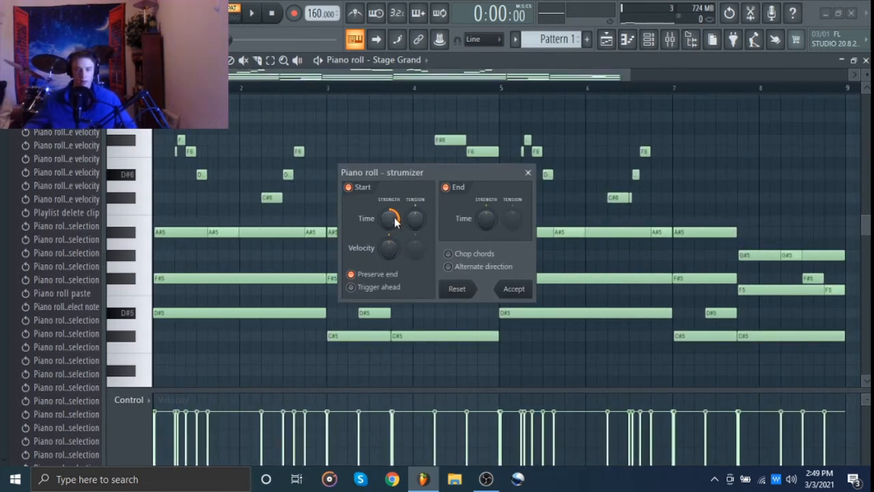
left_click_drag(394, 217, 393, 216)
left_click(514, 289)
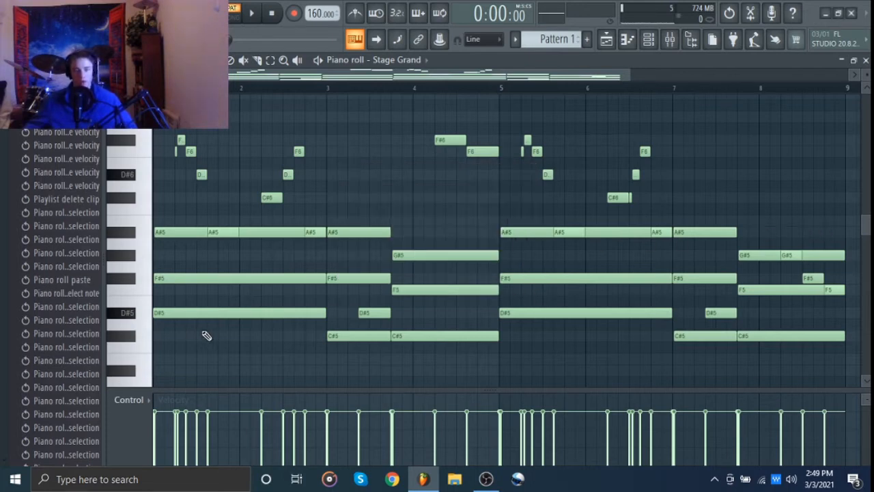
key("space")
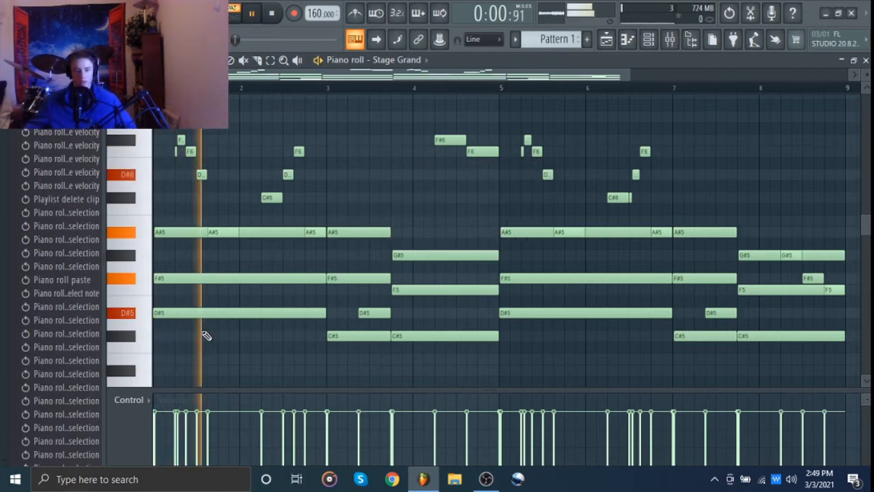
key("space")
scroll(206, 335, "down", 2)
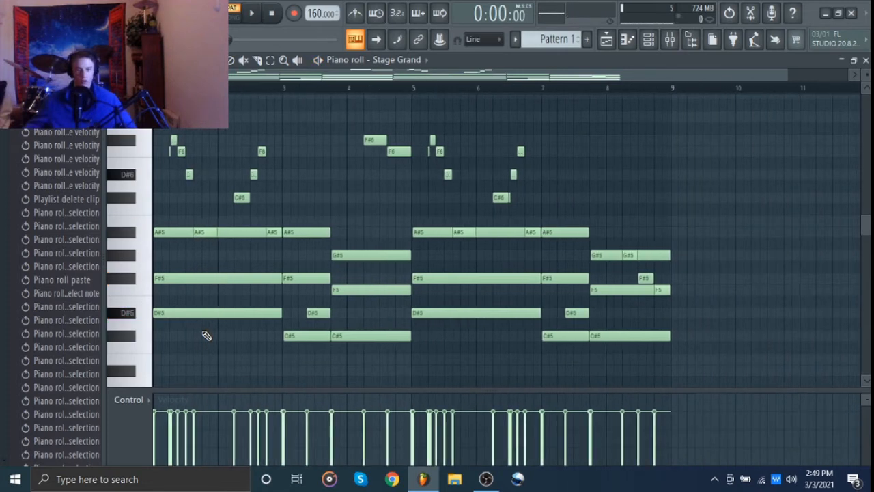
Step: Open the Randomizer with bipolar velocity levels for the pattern and cycle through several seeds to compare velocity variations
right_click(167, 330, "alt")
key("alt+r")
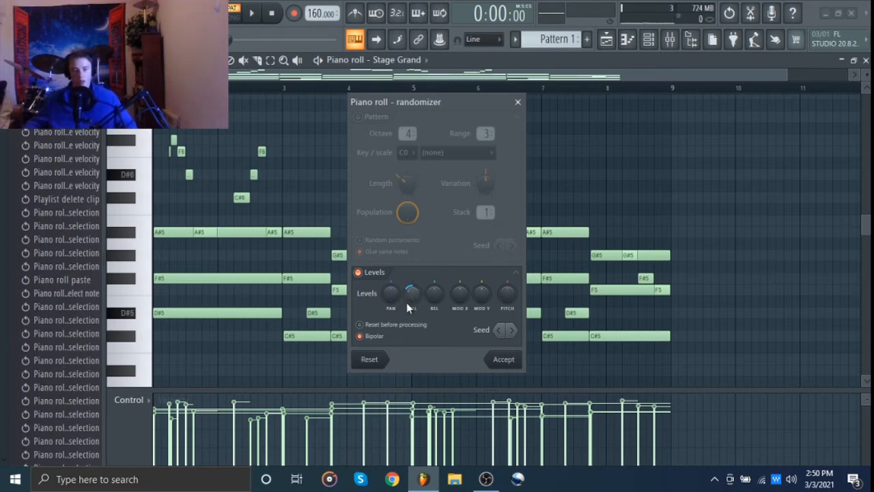
left_click(511, 331)
left_click(511, 332)
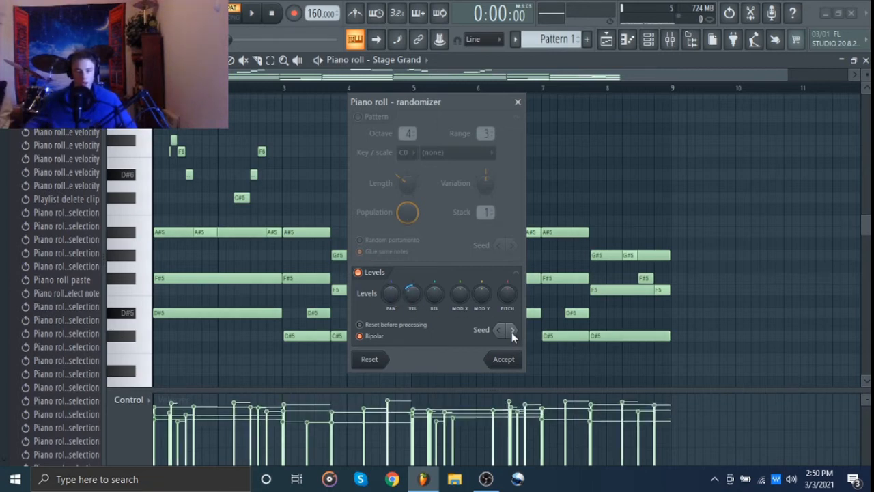
left_click(512, 332)
left_click(512, 332)
left_click(512, 332)
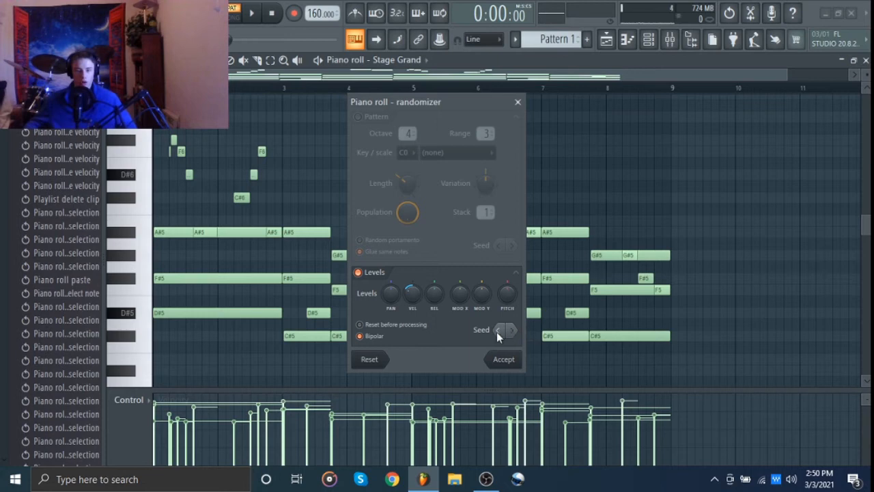
Step: Reset the velocity randomization to zero, raise it slightly again, pick another seed and apply it to the notes
left_click_drag(412, 294, 413, 279)
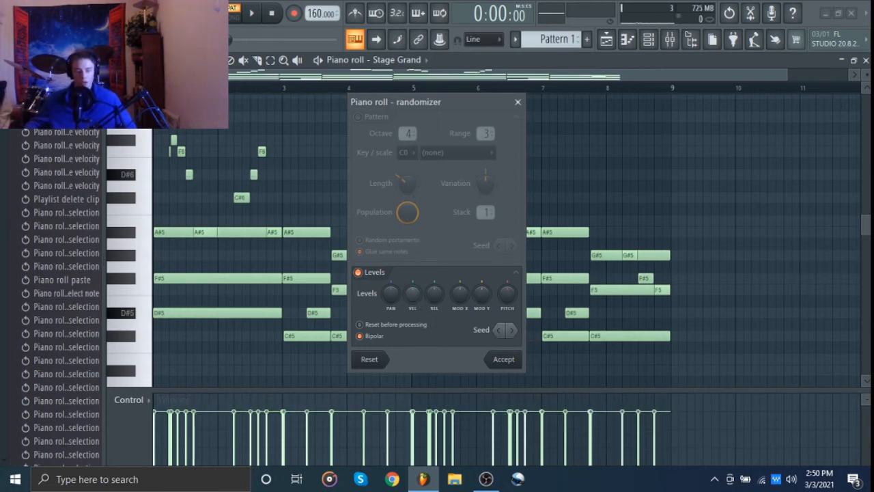
mouse_move(412, 293)
left_mouse_down()
mouse_move(412, 277)
mouse_move(412, 308)
left_mouse_up()
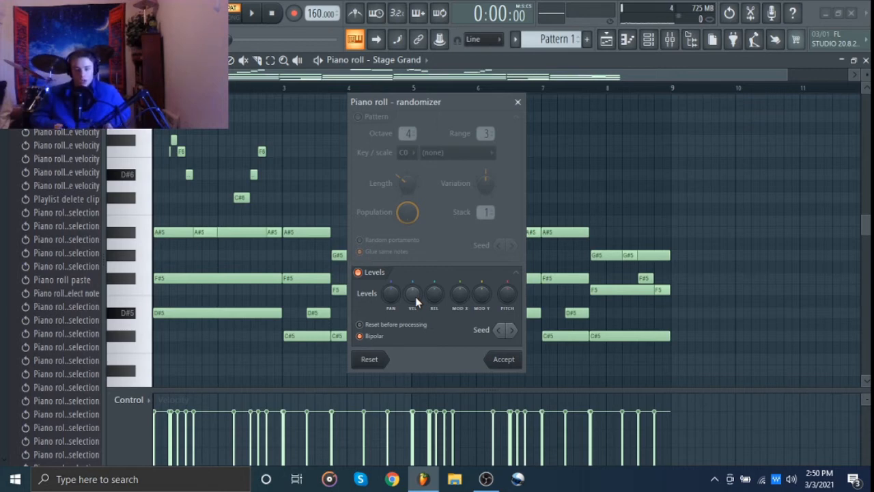
mouse_move(415, 297)
left_mouse_down()
mouse_move(416, 271)
mouse_move(415, 282)
left_mouse_up()
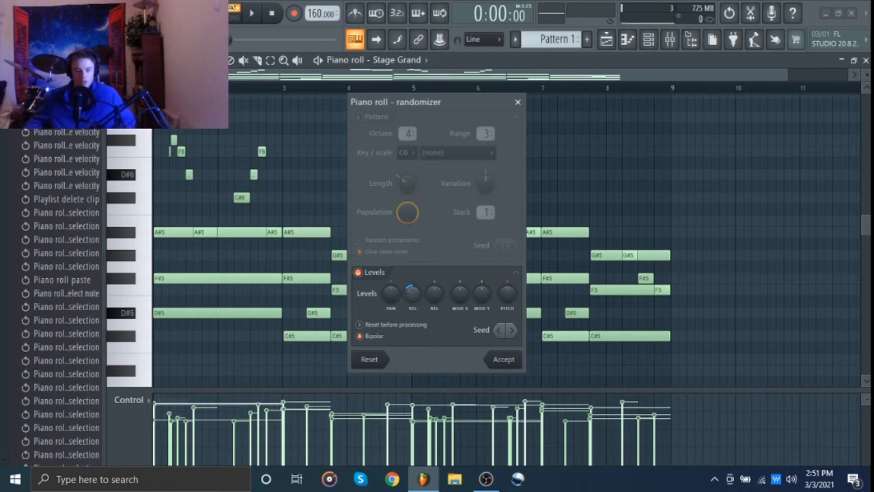
left_click(513, 330)
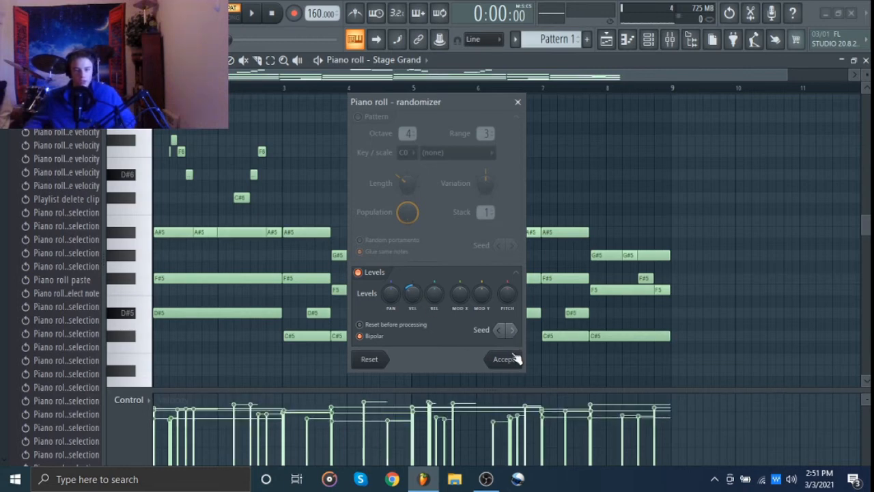
left_click(503, 360)
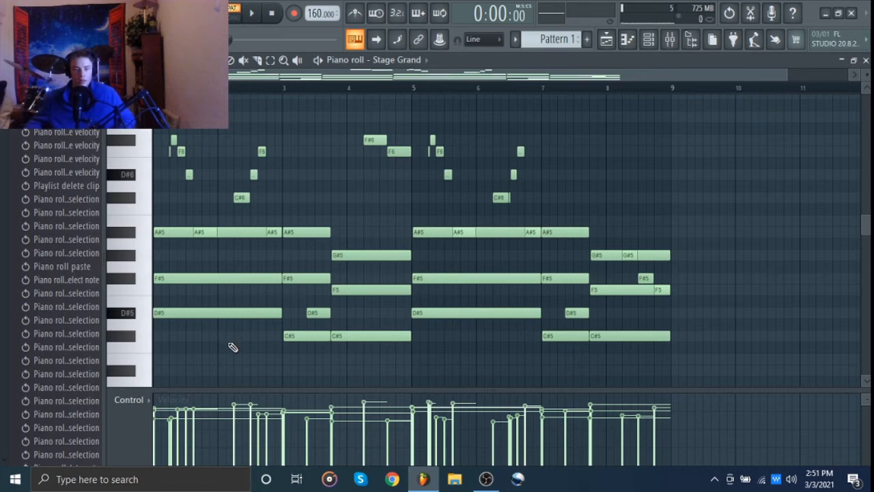
Step: Inspect the randomized note velocities and play the first two bars to hear them
scroll(137, 361, "up", 3)
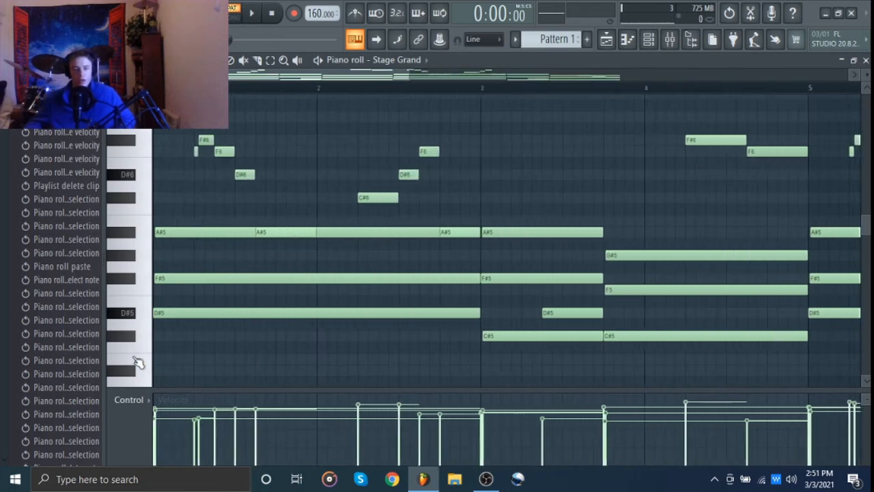
scroll(676, 271, "down", 5)
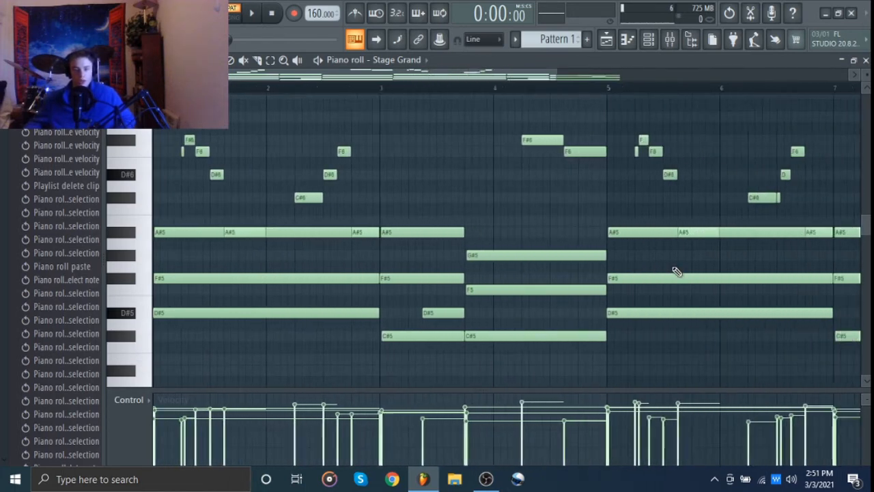
scroll(677, 271, "down", 1)
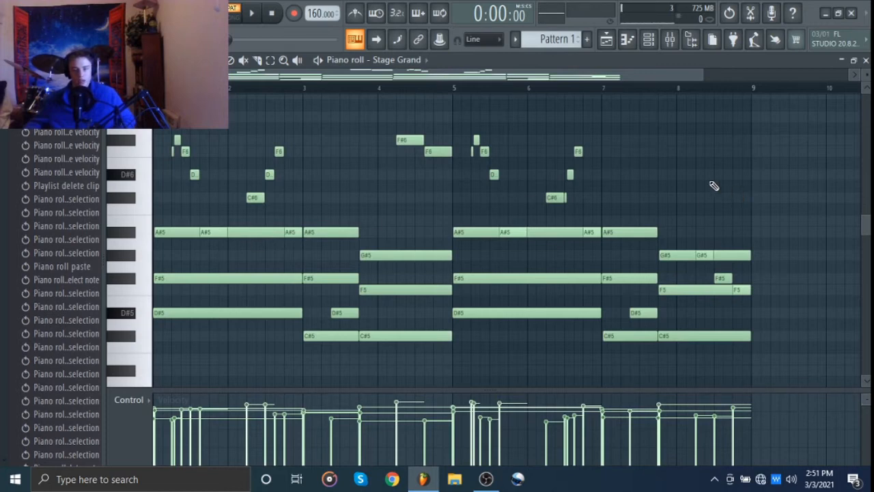
key("space")
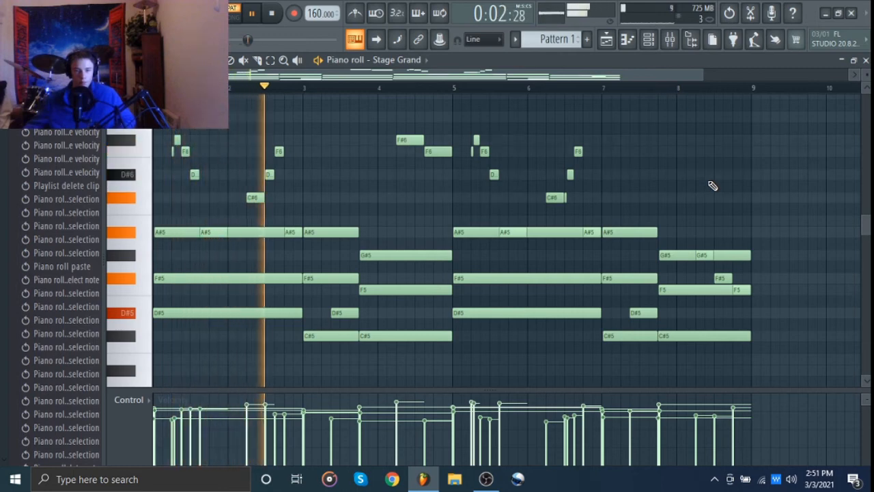
key("space")
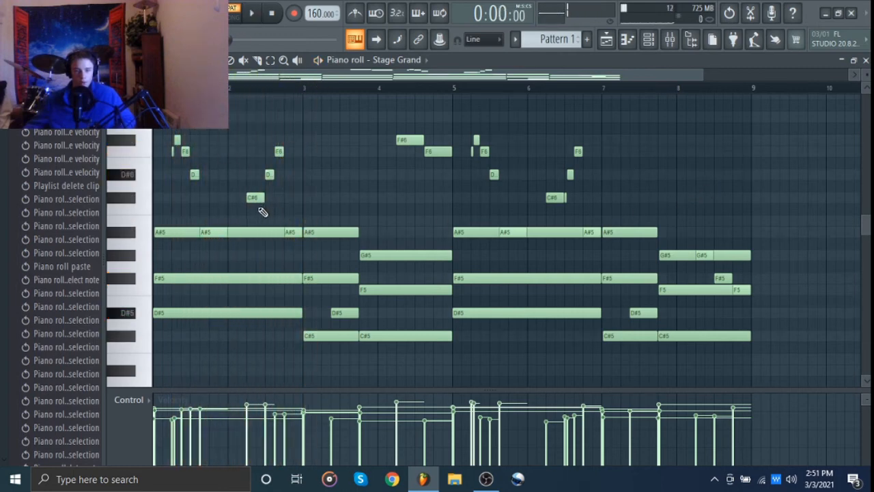
Step: Delete the D#6 note in bar 2, place it again at the same spot, and play back the first four bars
right_click(269, 174)
left_click(271, 174)
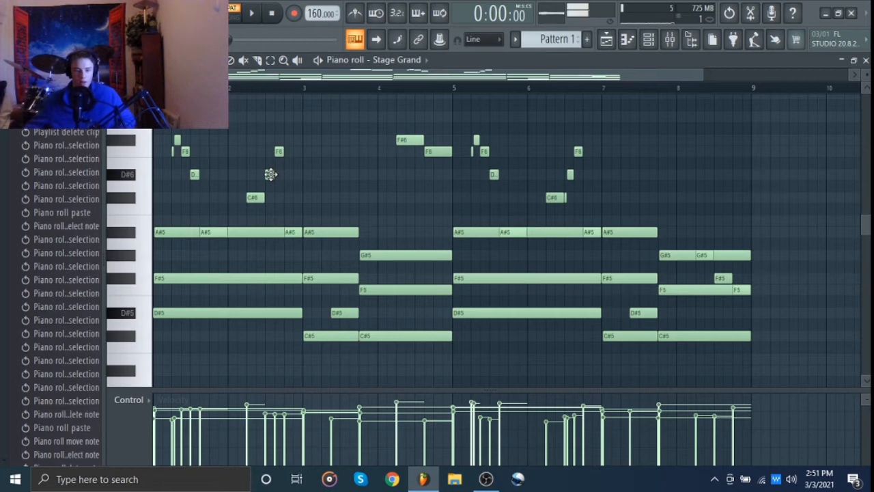
key("space")
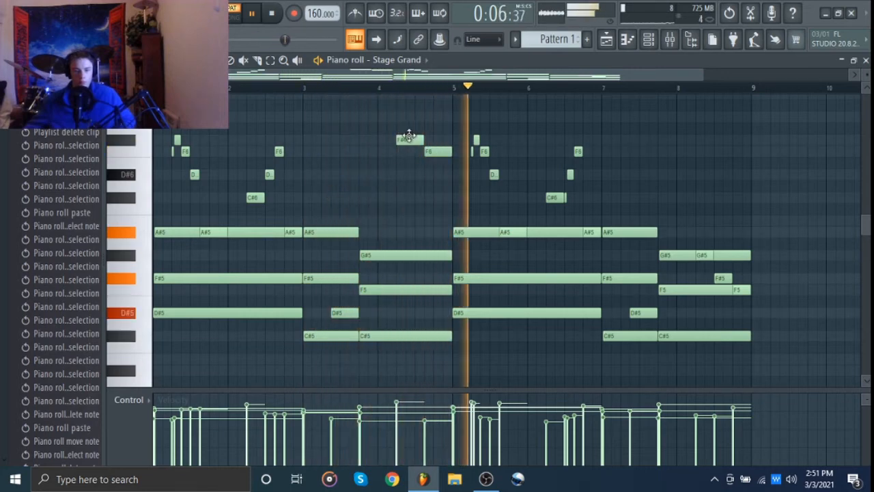
key("space")
Step: Select the F#6 and F6 notes in bar 4 to examine them, then clear the selection
left_click_drag(400, 136, 444, 154)
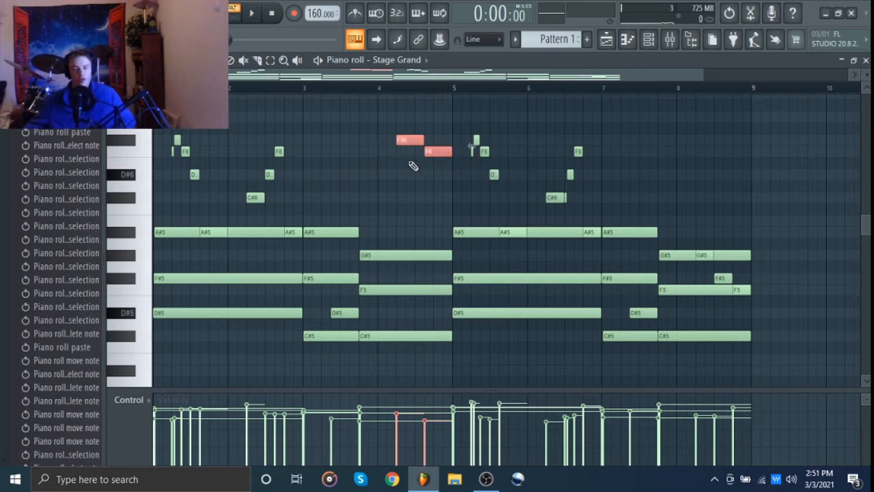
scroll(424, 166, "up", 4)
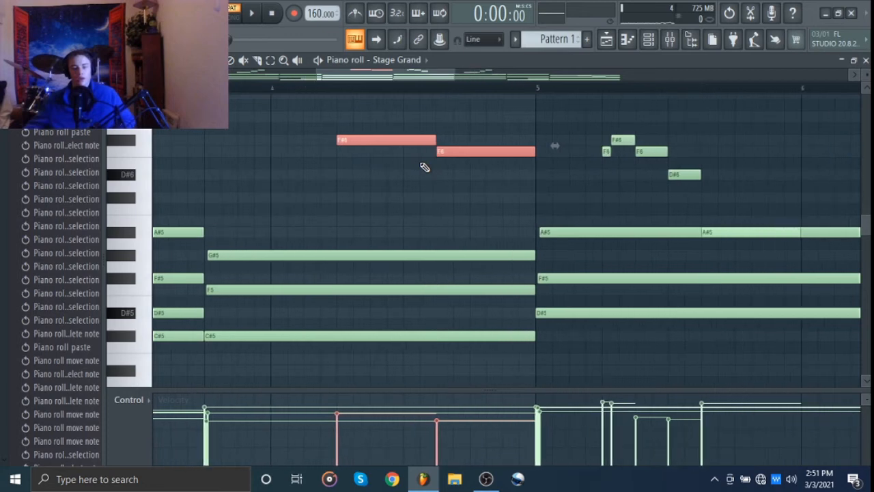
scroll(424, 166, "down", 6)
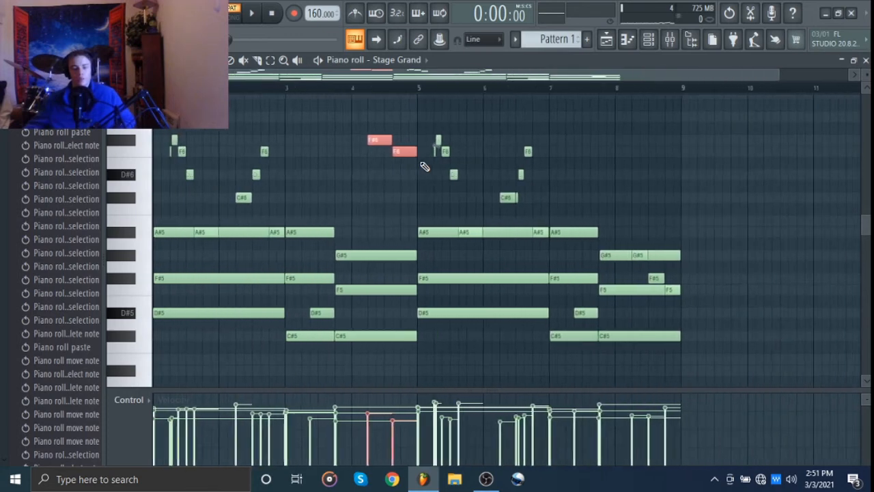
left_click(412, 174)
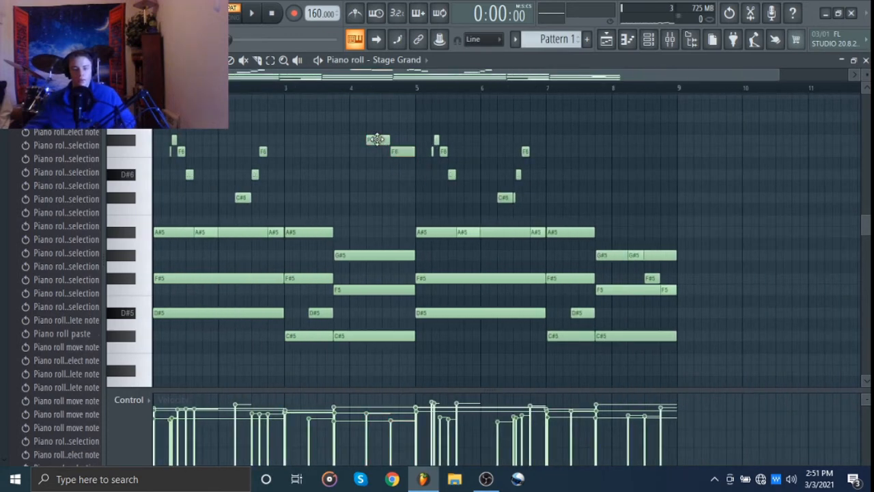
Step: Audition the F#6 and F6 notes in bar 4 individually
scroll(377, 139, "up", 5)
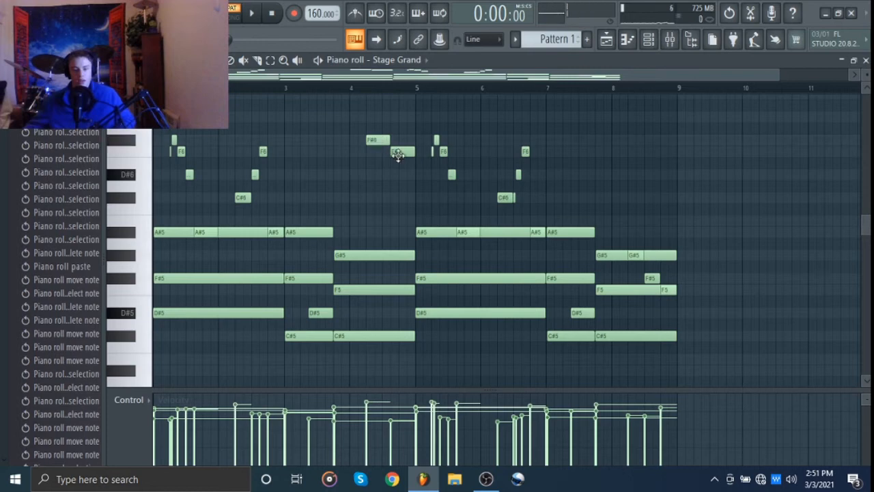
left_click(398, 156)
left_click(398, 156)
scroll(382, 142, "down", 3)
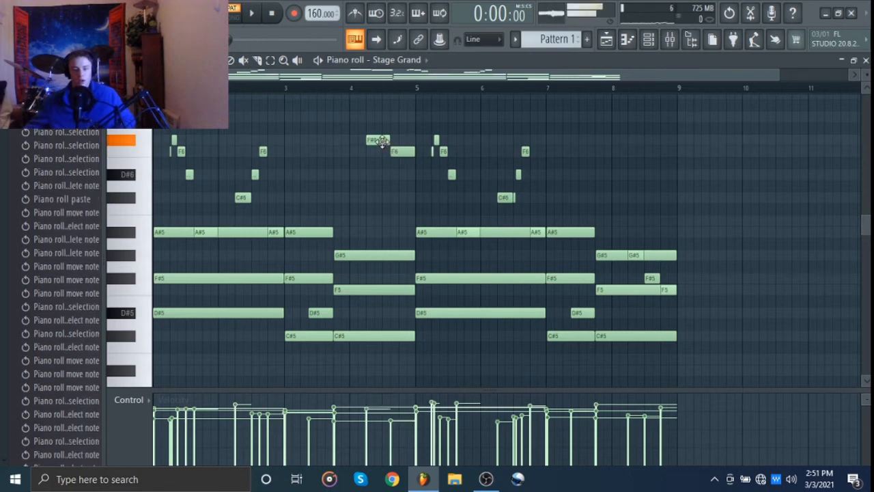
Step: Play the pattern from bar 4 to hear the F#6 and F6 melody notes with the chord, and stop playback
scroll(383, 142, "down", 4)
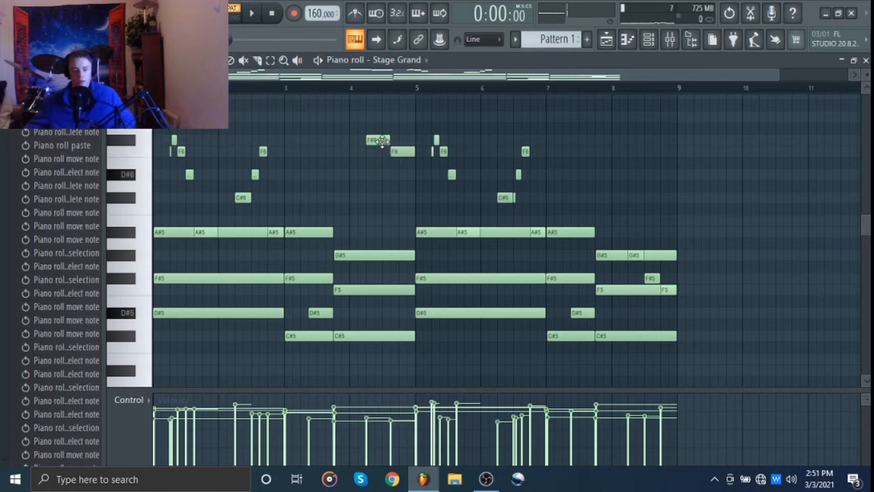
left_click(352, 89)
key("space")
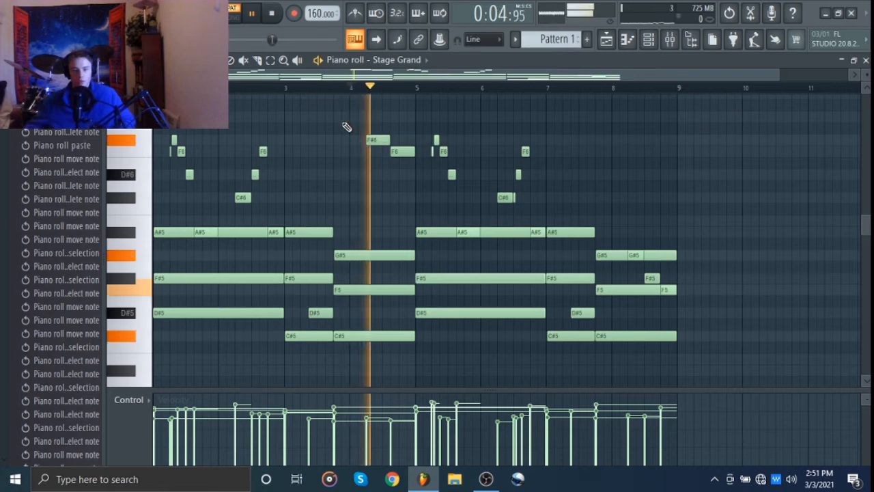
key("space")
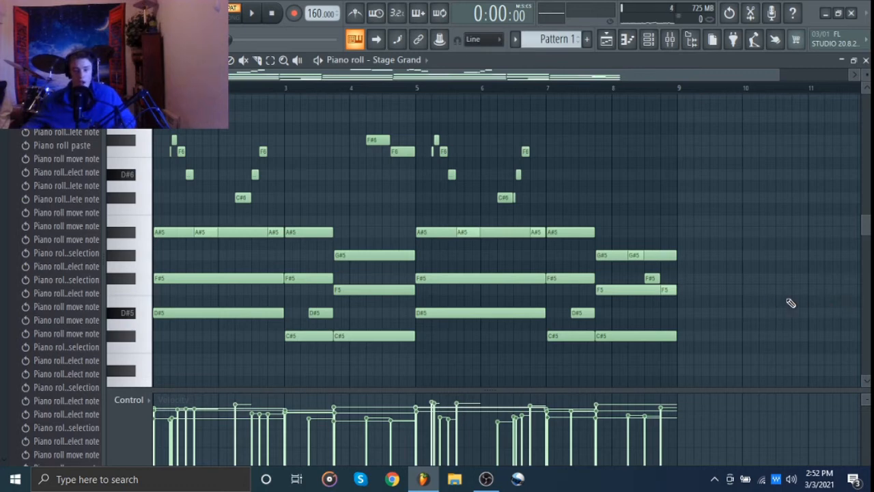
Step: Select the D#5, F#5 and A#5 notes of the first chord to examine them, then clear the selection
left_click_drag(185, 327, 179, 222)
left_click(184, 337, "ctrl")
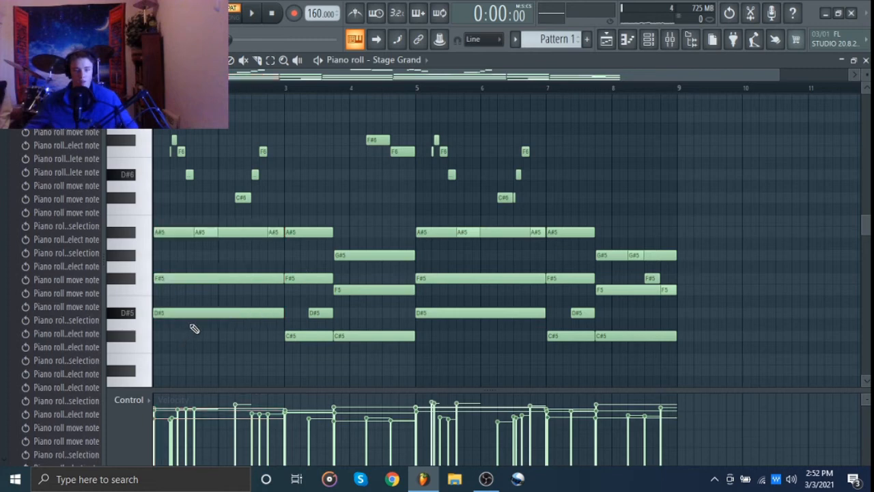
left_click_drag(175, 340, 175, 222)
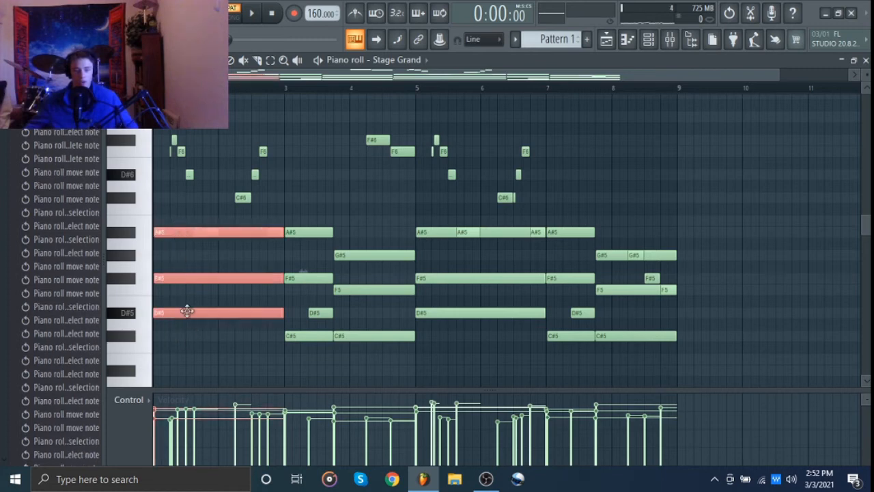
right_click(197, 313)
key("ctrl+z")
key("ctrl+z")
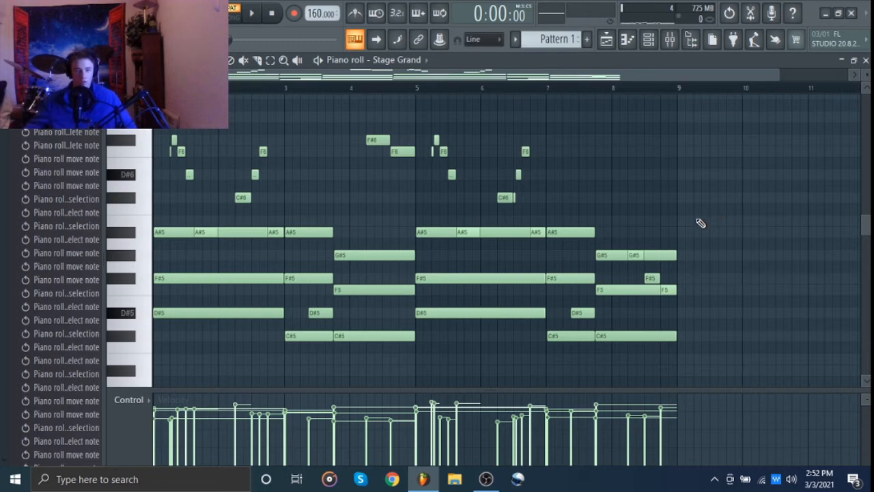
Step: Copy the D#5 note in bar 1, the F#5 in bar 3 and the long C#5 ending bar 4 one octave down
scroll(696, 224, "down", 1)
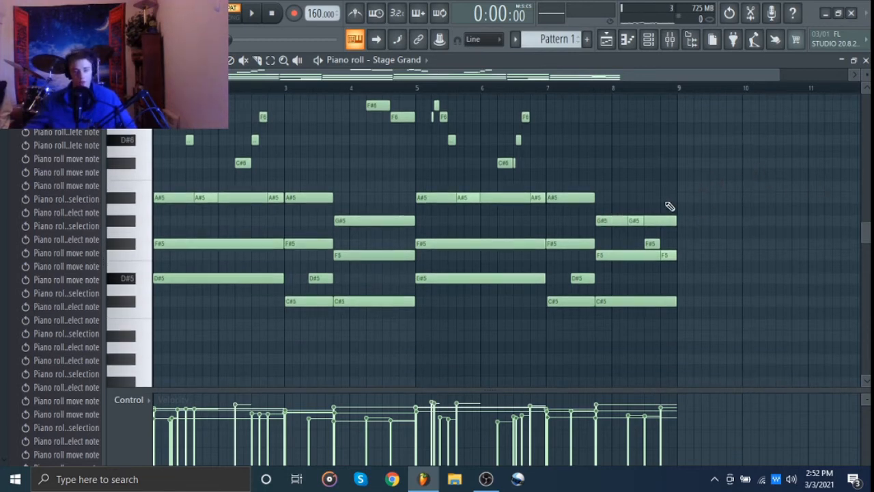
scroll(667, 208, "down", 2)
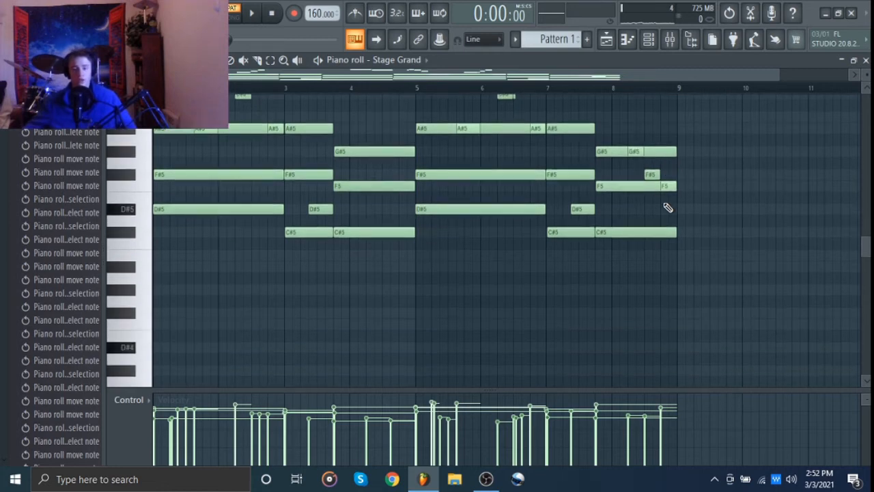
scroll(258, 239, "up", 1)
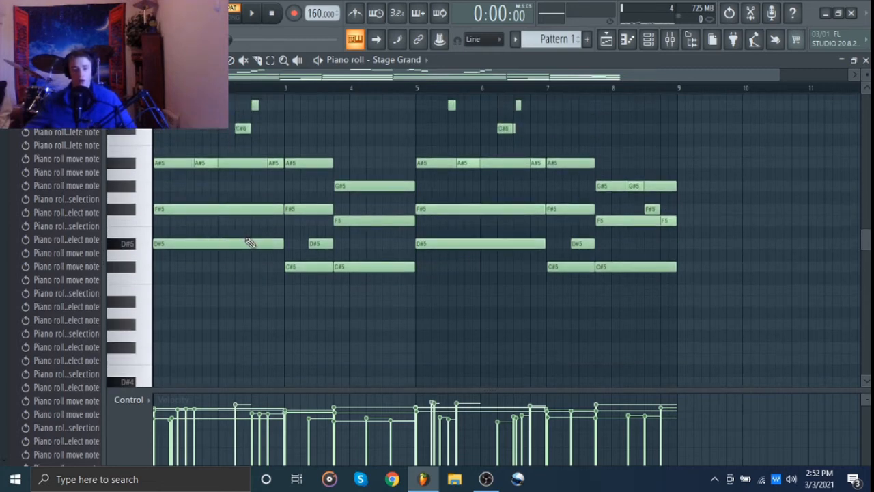
left_click(204, 242)
left_click(308, 209, "shift")
left_click(372, 266, "shift")
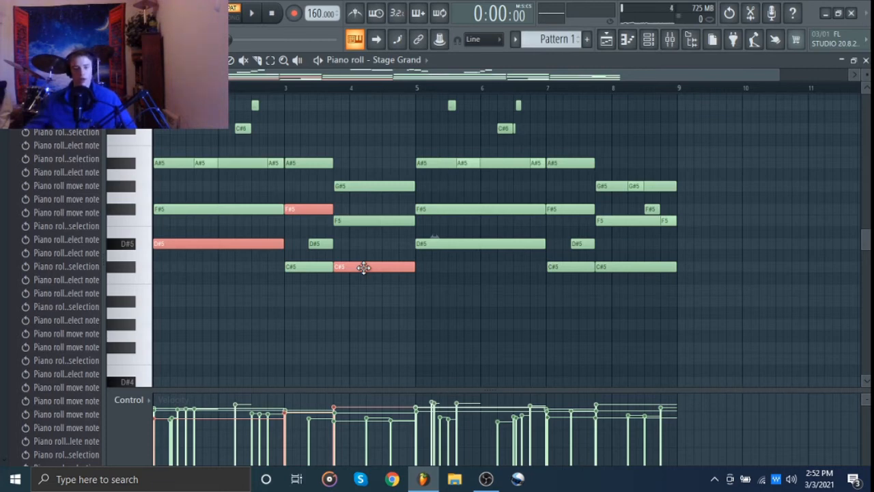
left_click(364, 268)
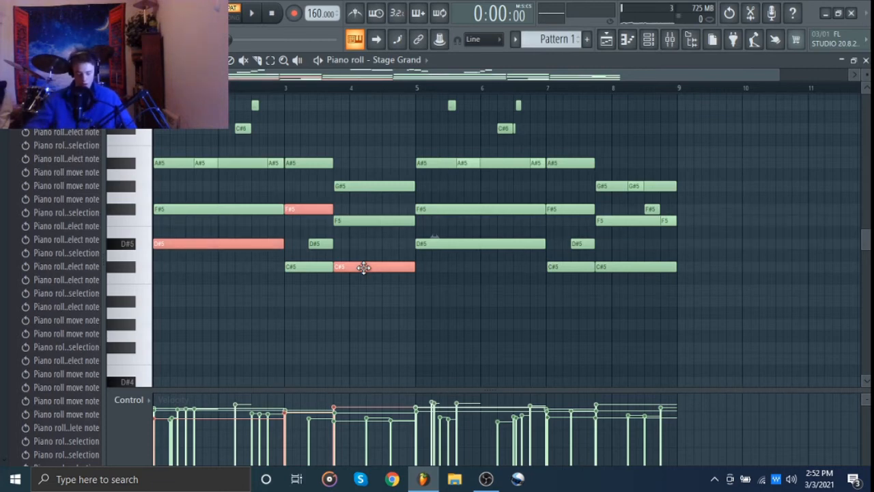
key("ctrl+Down")
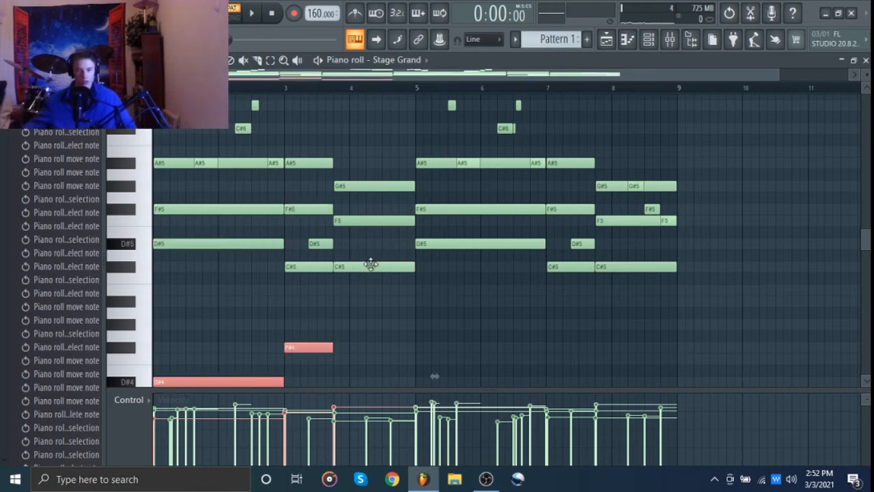
Step: Duplicate the D#4, F#4 and C#4 bass notes into bars 5 to 8, clear the selection and play the pattern
scroll(437, 318, "down", 3)
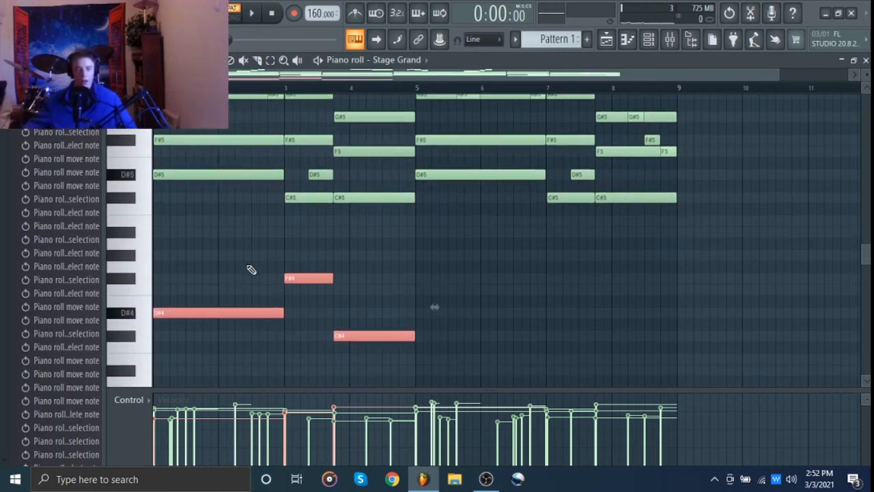
key("ctrl+b")
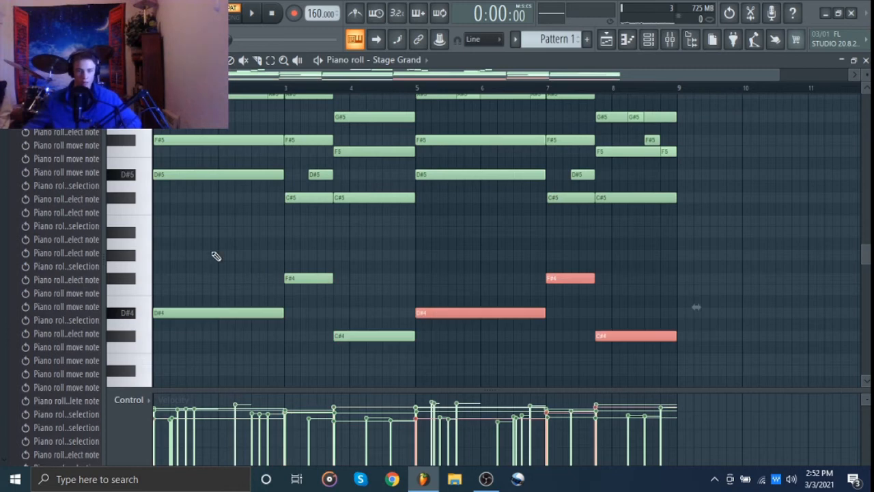
key("ctrl+d")
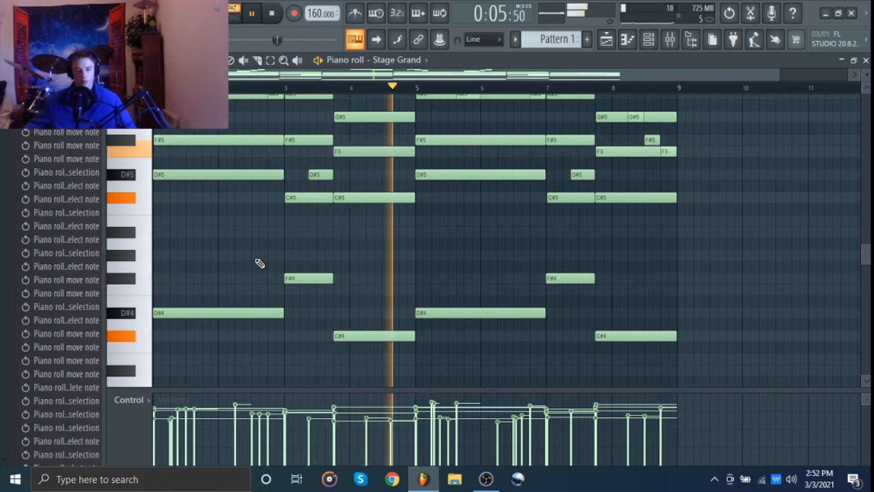
key("space")
Step: Look over the high melody, chord and bass notes across all eight bars of Pattern 1
scroll(546, 263, "up", 3)
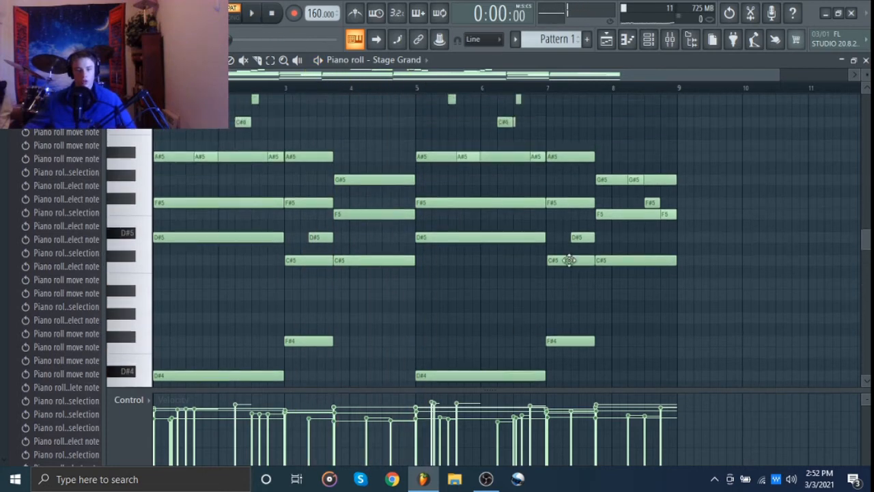
scroll(413, 260, "up", 4)
scroll(415, 259, "down", 2)
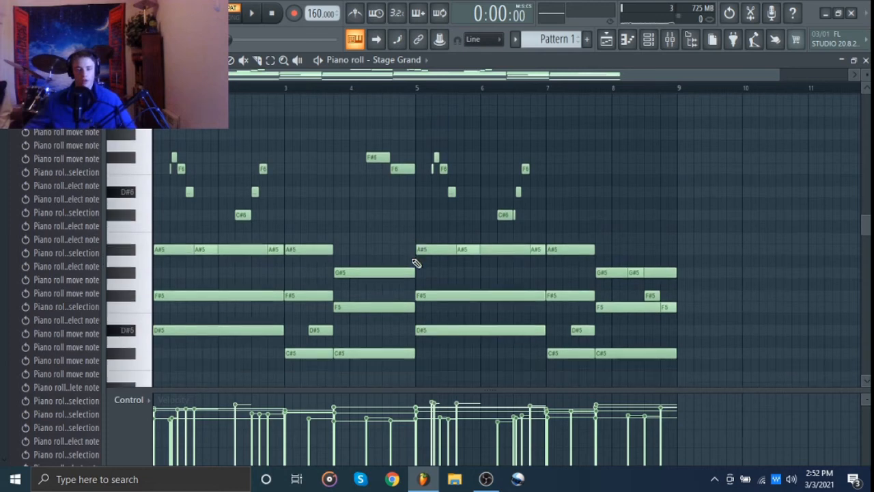
scroll(573, 249, "down", 5)
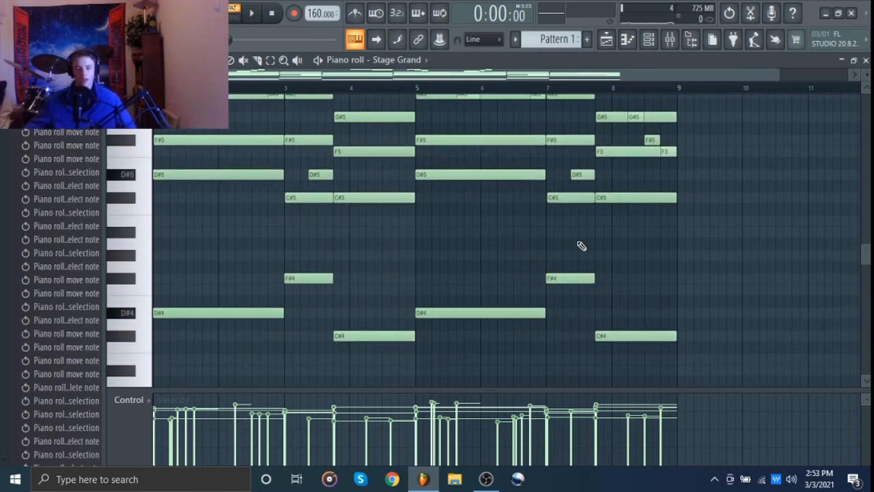
scroll(732, 160, "down", 2)
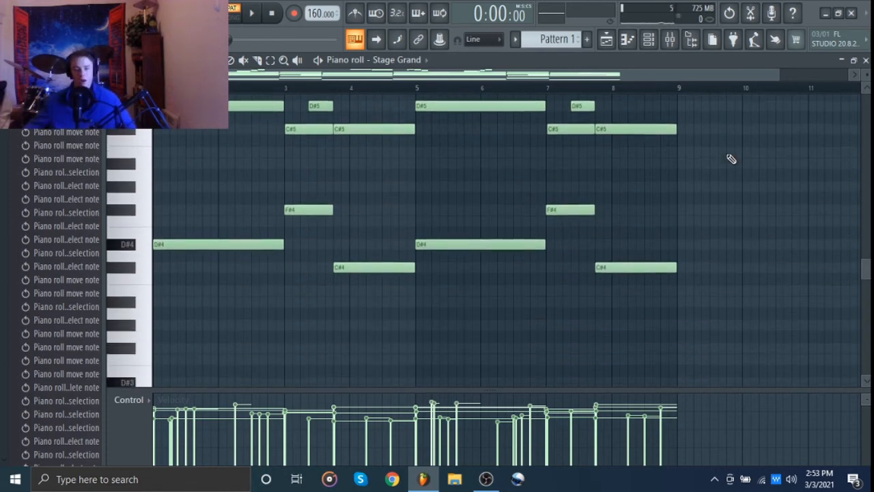
scroll(730, 158, "up", 4)
scroll(731, 160, "up", 4)
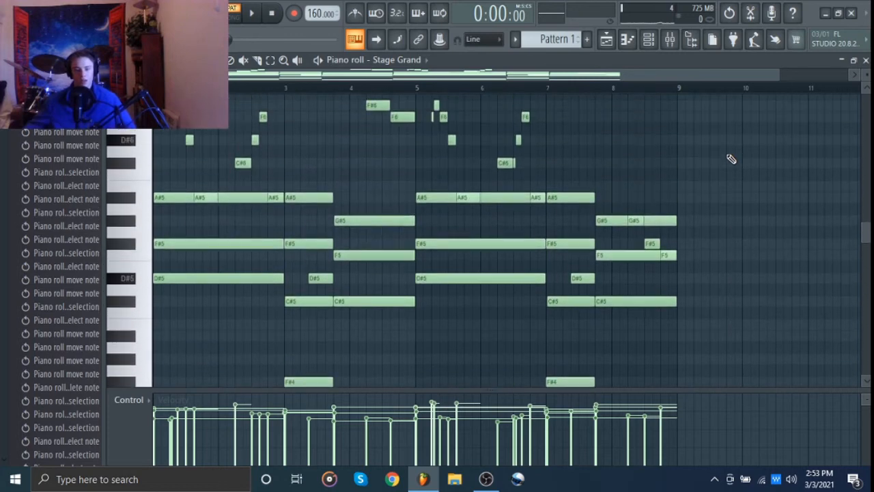
Step: Switch to Pattern 2, mute the first Xpand!2 channel and return to the Stage Grand notes
scroll(539, 34, "up", 1)
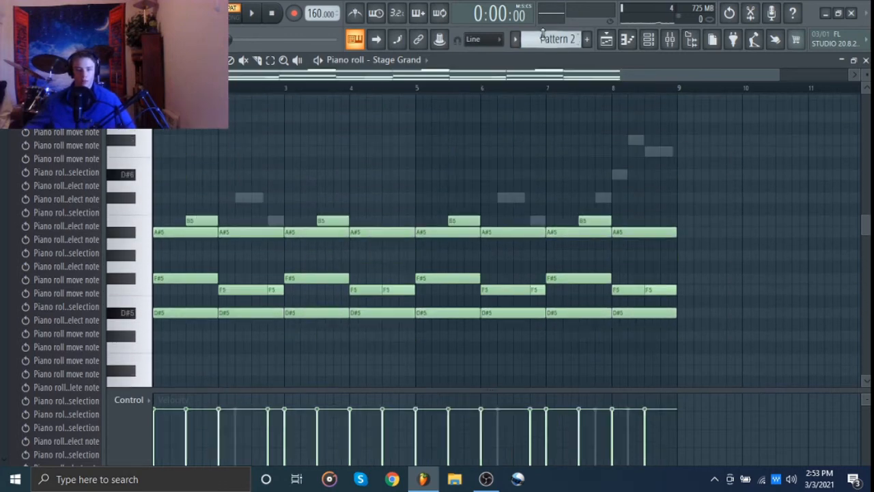
left_click(649, 39)
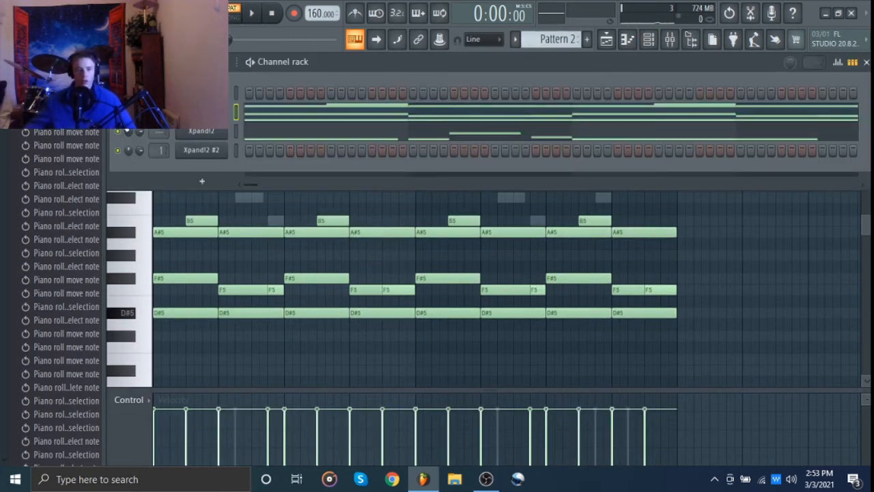
left_click(119, 131)
right_click(332, 366)
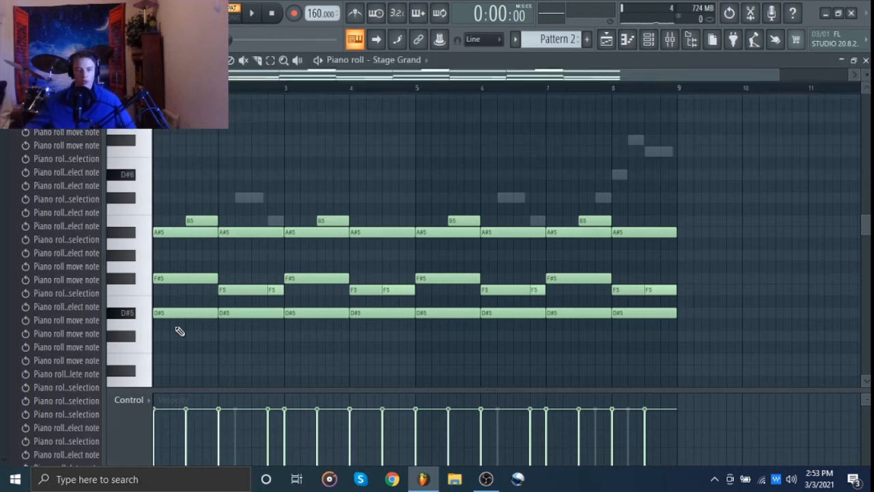
Step: Select all the Stage Grand notes in Pattern 2, clear the selection and play back the eight bars
left_click_drag(175, 340, 759, 102)
left_click(726, 160)
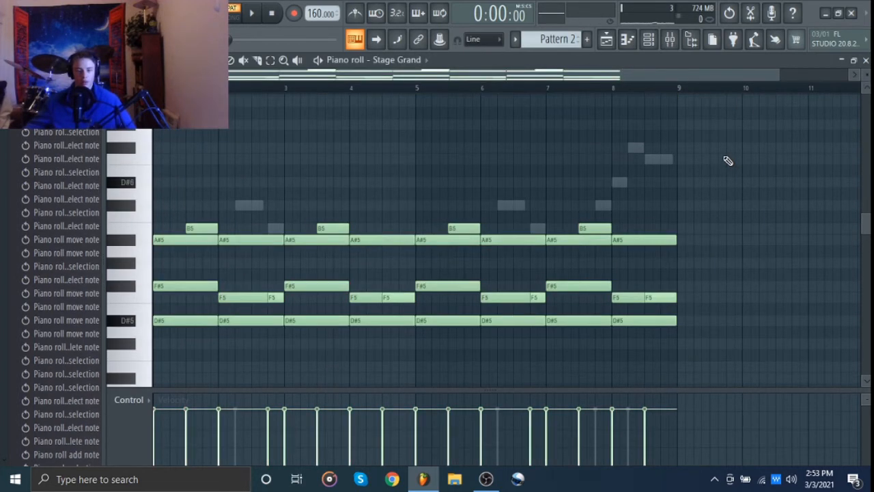
scroll(728, 160, "down", 1)
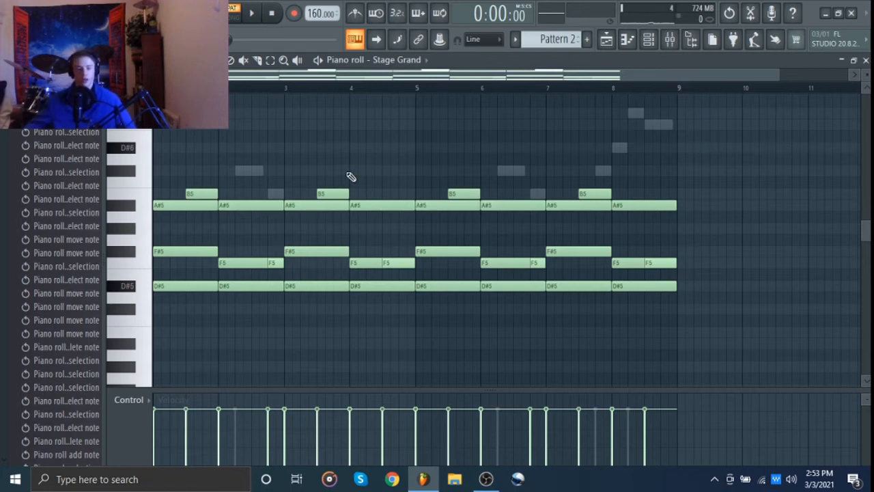
key("space")
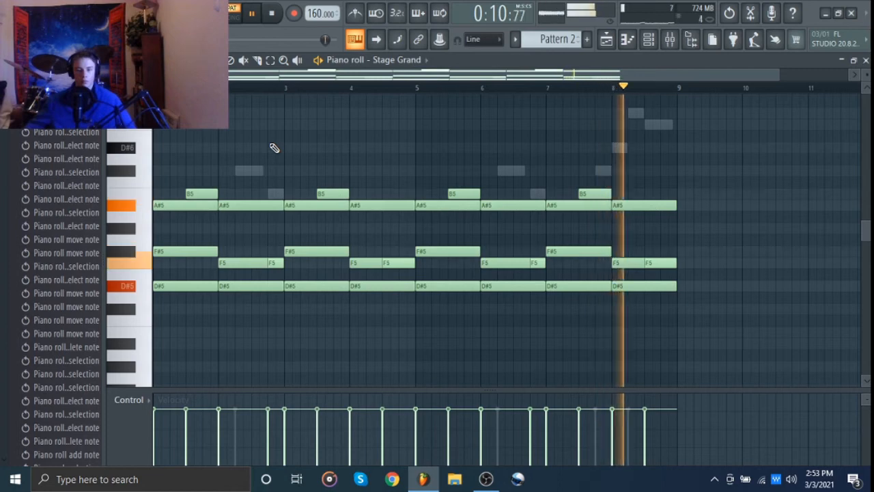
key("space")
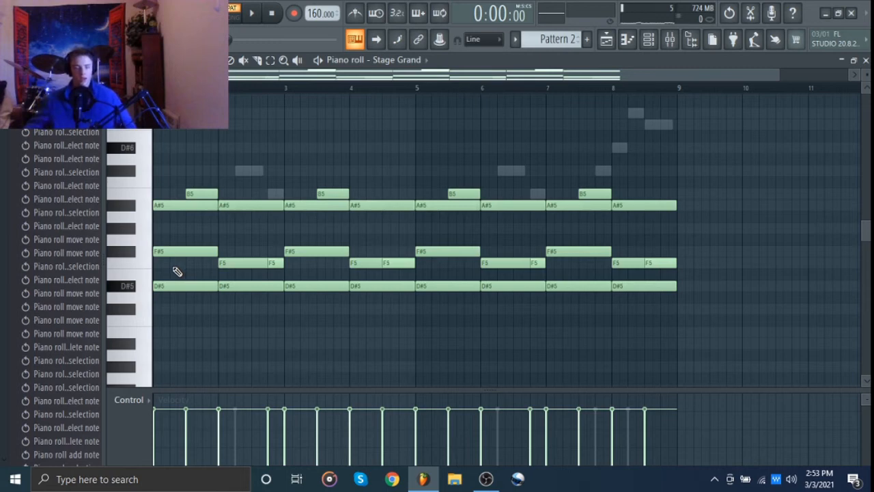
Step: Examine the first bar's chord up close and audition its D#5 root note
scroll(140, 277, "up", 8)
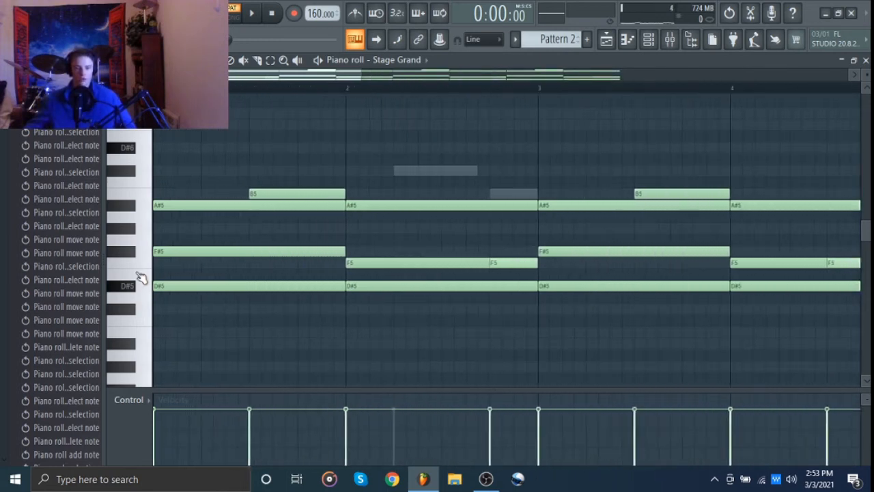
scroll(141, 277, "up", 3)
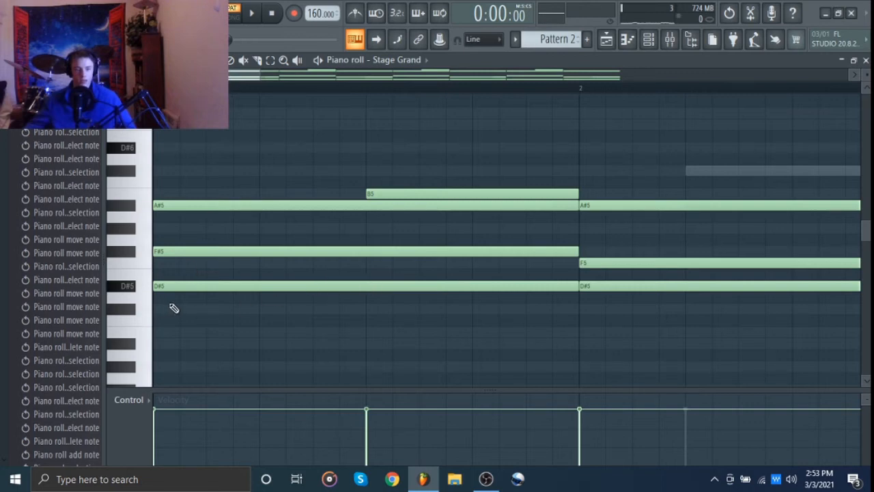
scroll(184, 311, "down", 2)
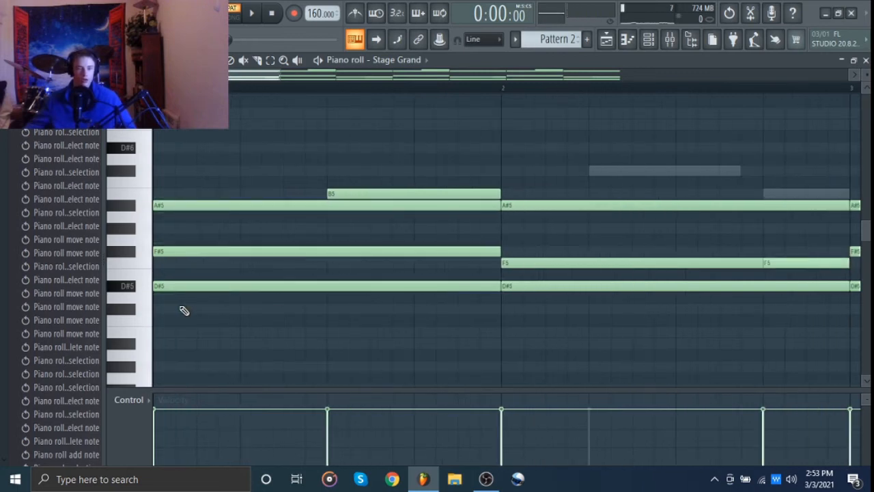
left_click(174, 286)
left_click(130, 289)
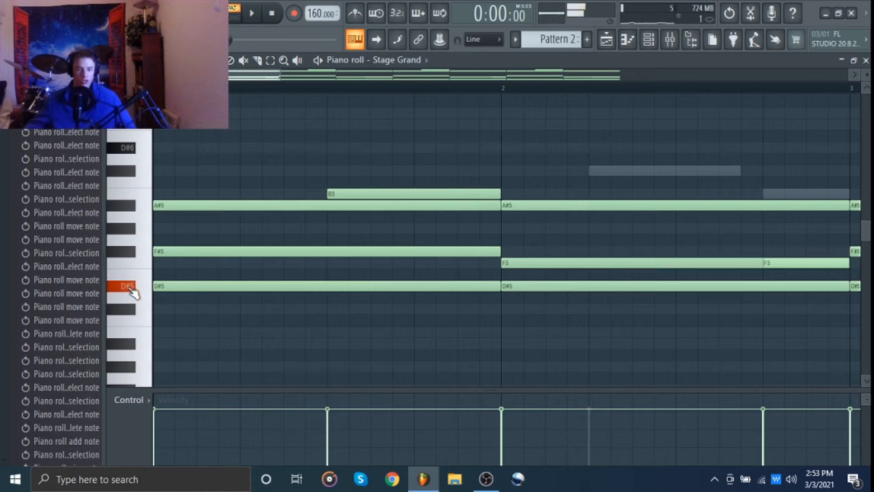
Step: Examine the D#5, F5 and A#5 chord in bar 2 up close, starting from its D#5 note
scroll(158, 285, "down", 3)
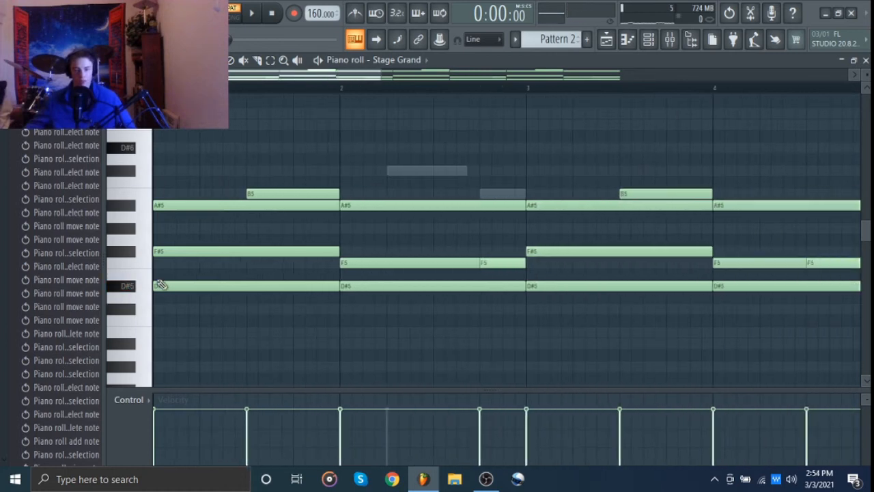
scroll(159, 286, "down", 1)
scroll(287, 314, "up", 5)
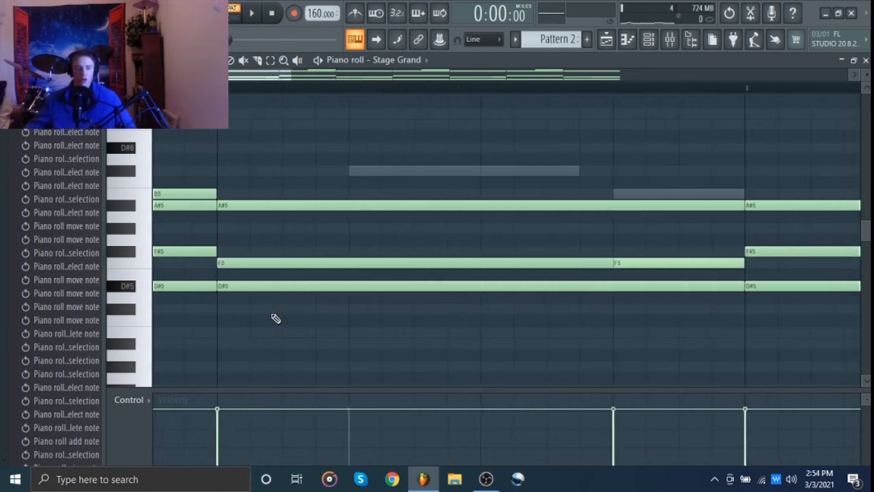
scroll(275, 318, "up", 2)
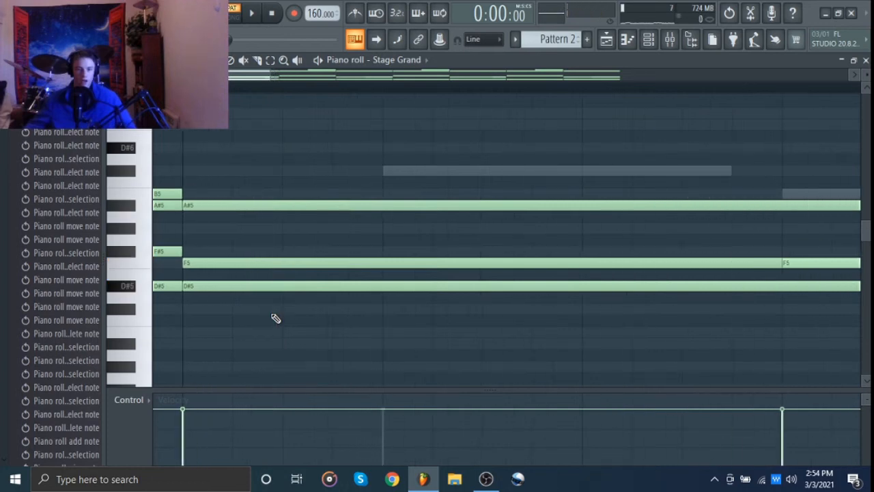
left_click_drag(242, 289, 265, 286)
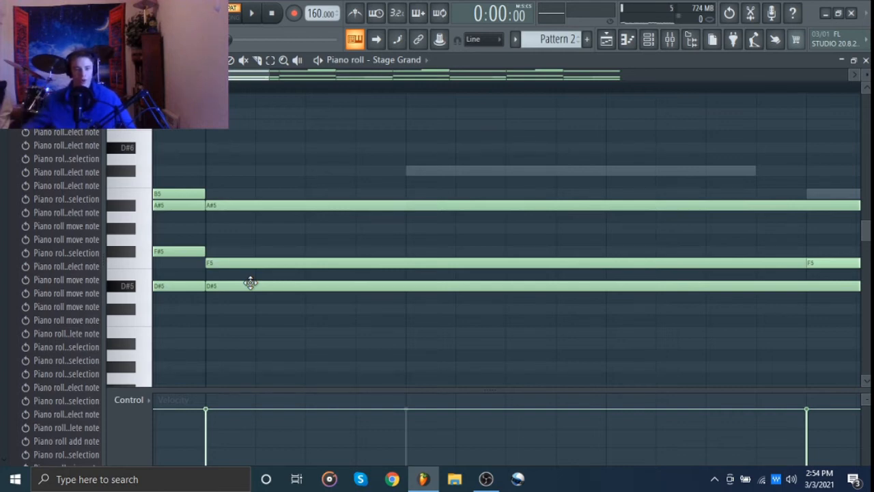
Step: Compare the D#5, F#5, A#5 chord of bar 1 with the D#5, F5, A#5 chord of bar 2 up close
left_click_drag(250, 282, 859, 273)
left_click_drag(410, 292, 839, 297)
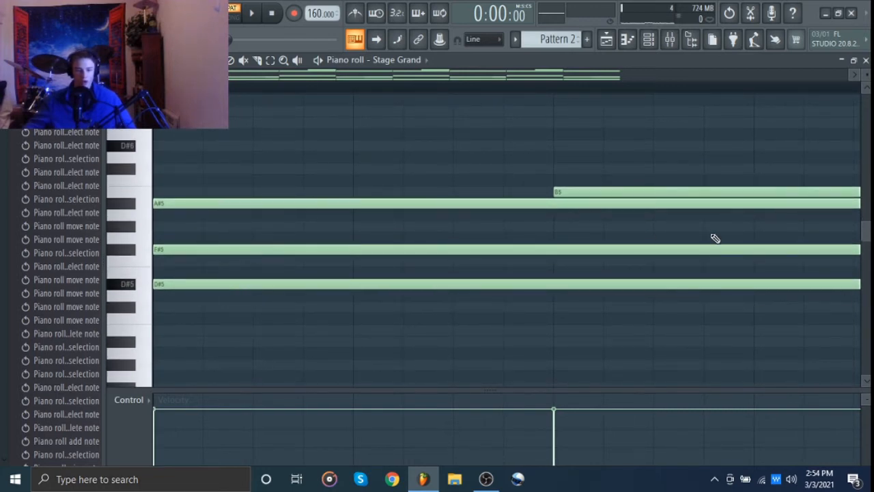
left_click_drag(714, 239, 109, 217)
left_click_drag(514, 216, 465, 220)
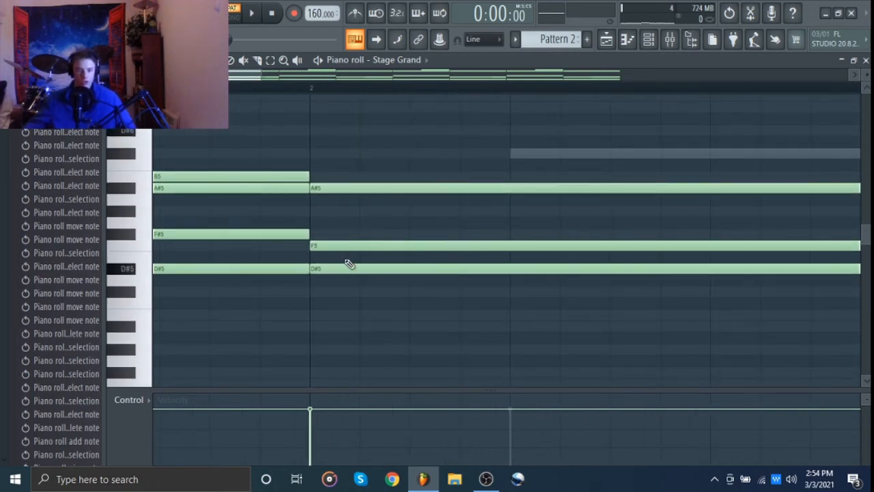
scroll(522, 263, "down", 6)
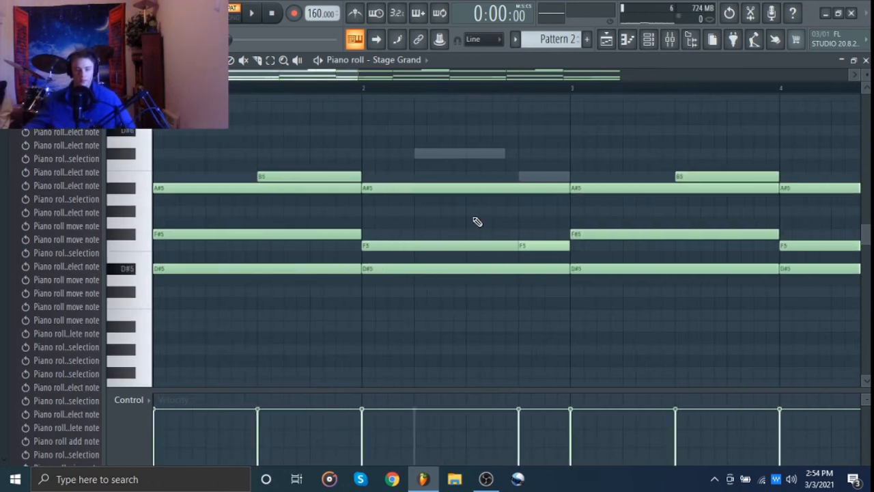
Step: Highlight the chords of the first two bars and trace how they repeat across all eight bars, leaving nothing selected
left_click_drag(163, 187, 626, 349)
left_click(558, 316)
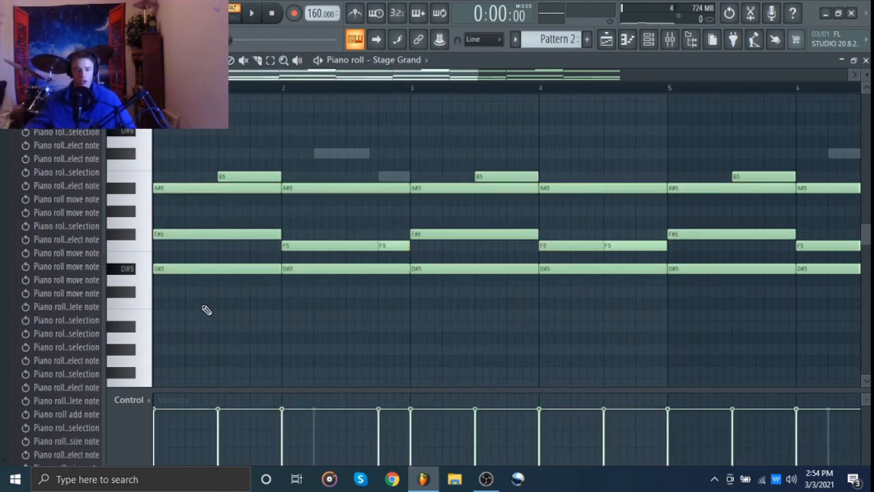
scroll(141, 244, "up", 4)
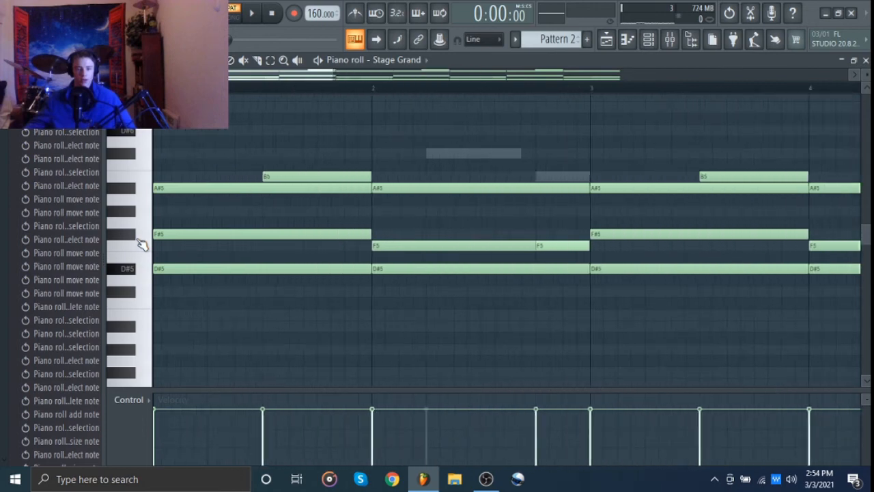
scroll(365, 169, "down", 5)
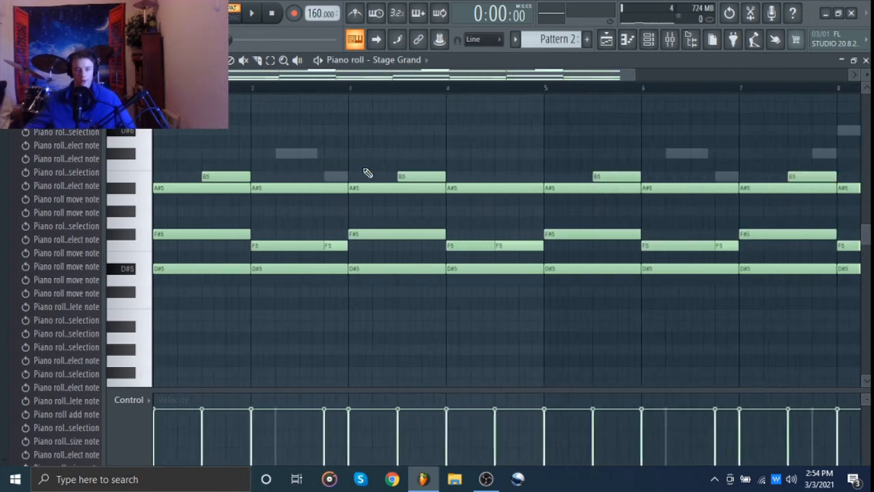
left_click_drag(811, 126, 34, 289)
left_click(318, 340)
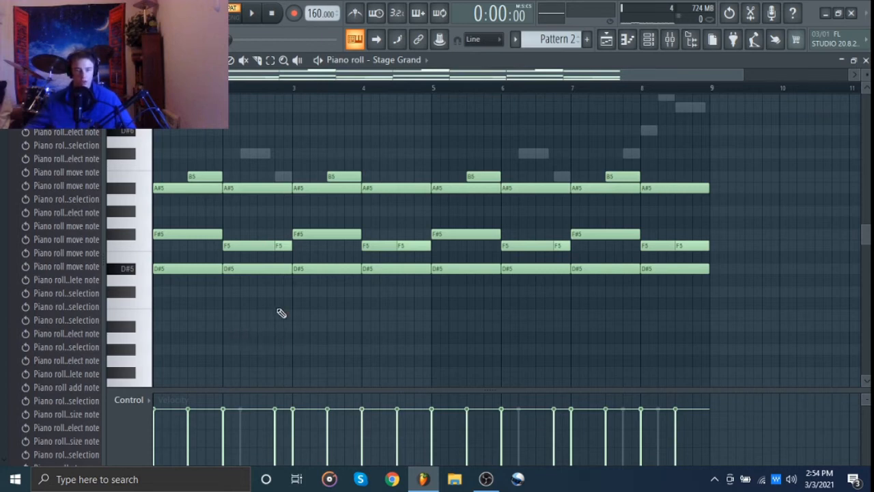
Step: Check the Xpand!2 notes against the Stage Grand chords and audition the B5 in bar 1 and the short F5 ending bar 2
scroll(413, 62, "down", 1)
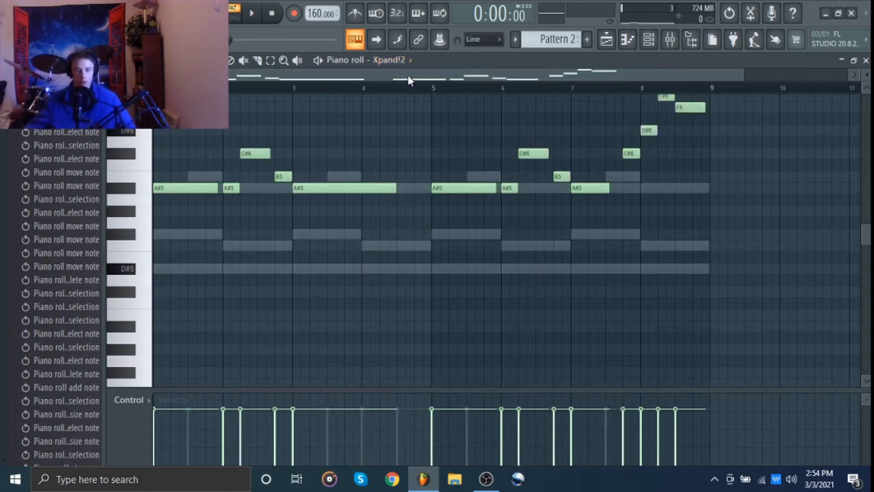
scroll(394, 67, "up", 1)
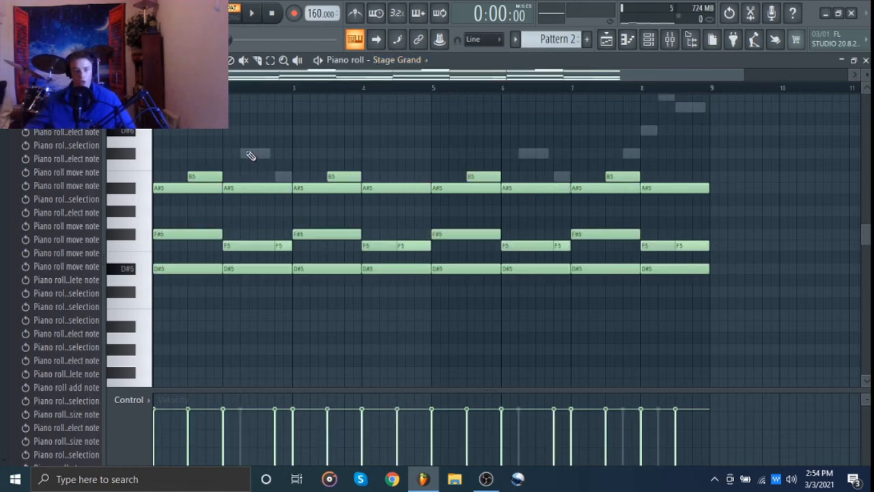
left_click(205, 177)
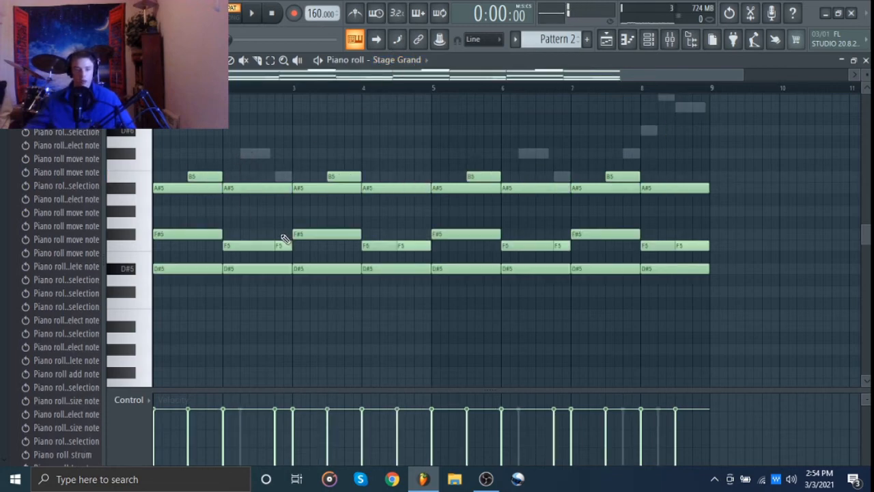
left_click(282, 244)
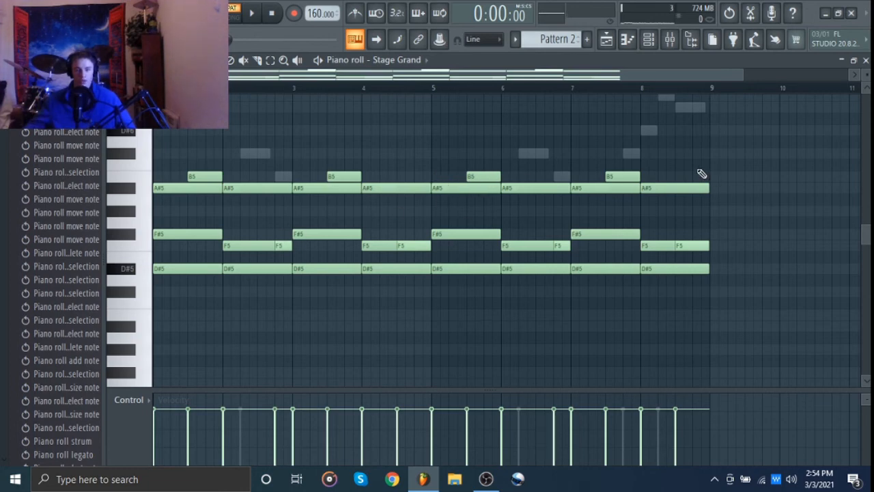
left_click_drag(712, 138, 176, 320)
left_click(802, 198)
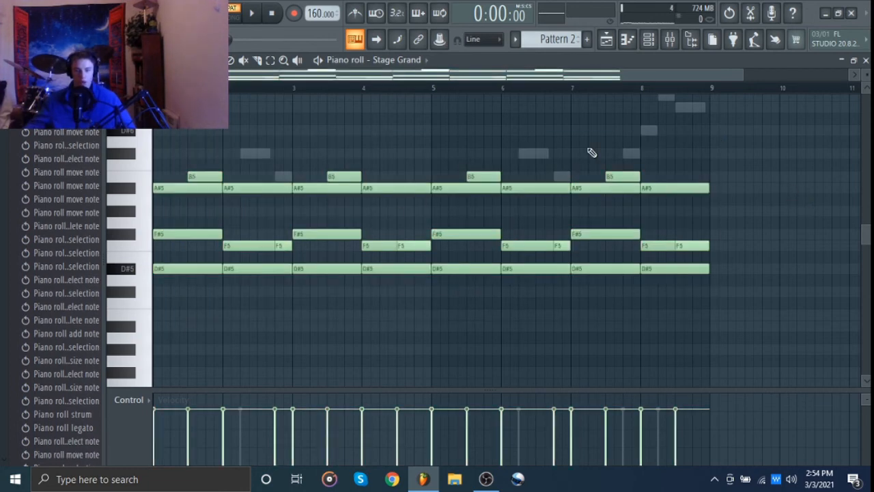
Step: Bring up the Xpand!2 notes of Pattern 2 and play the pattern through to bar 8, then stop playback
left_click(649, 39)
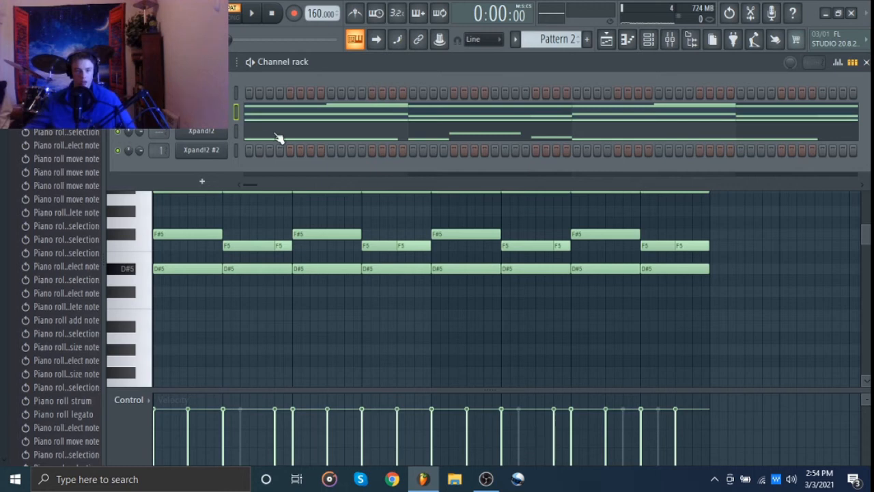
left_click(281, 135)
key("space")
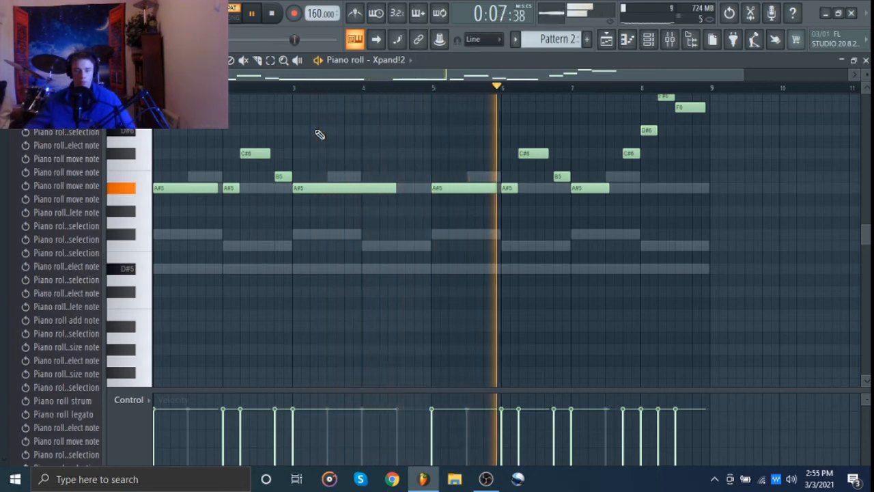
scroll(320, 135, "up", 1)
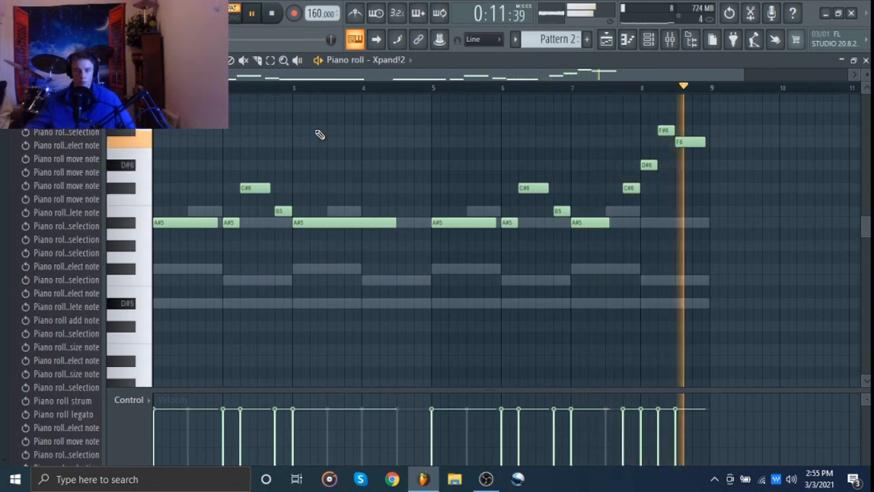
key("space")
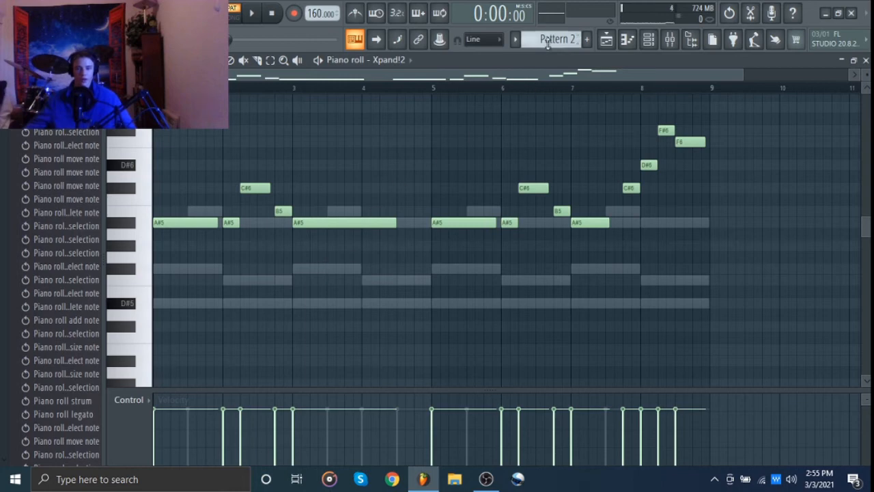
Step: Compare the Stage Grand chords with the Xpand!2 counter-melody in Pattern 2, ending on the Xpand!2 notes
scroll(548, 42, "up", 1)
scroll(397, 65, "up", 1)
scroll(531, 43, "down", 1)
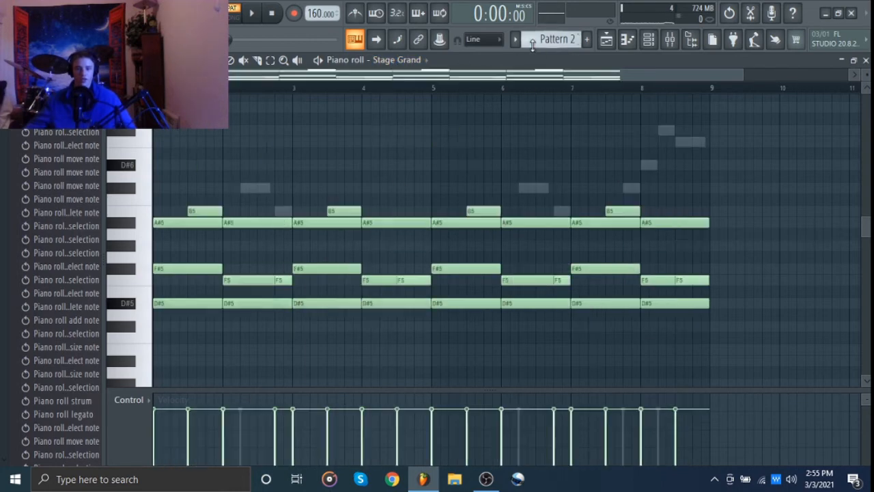
scroll(404, 66, "down", 1)
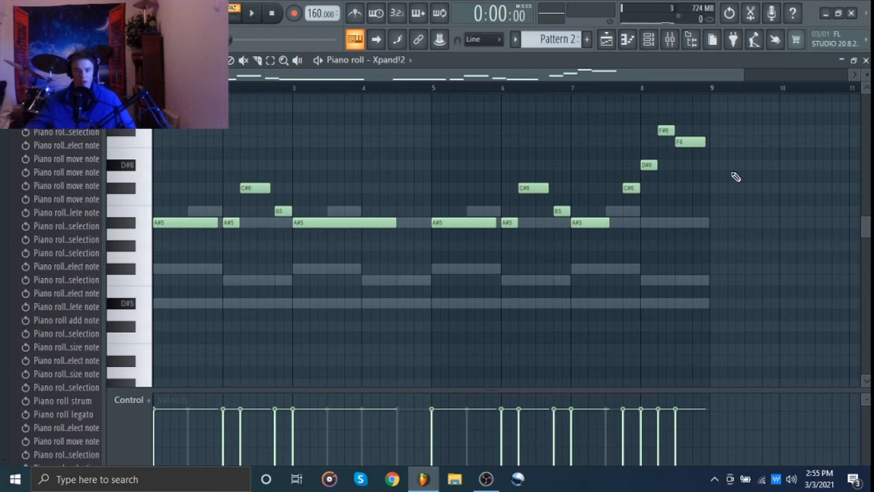
Step: Inspect the Flute preset of the first Xpand!2 channel, then return to its notes
left_click(648, 39)
left_click(206, 131)
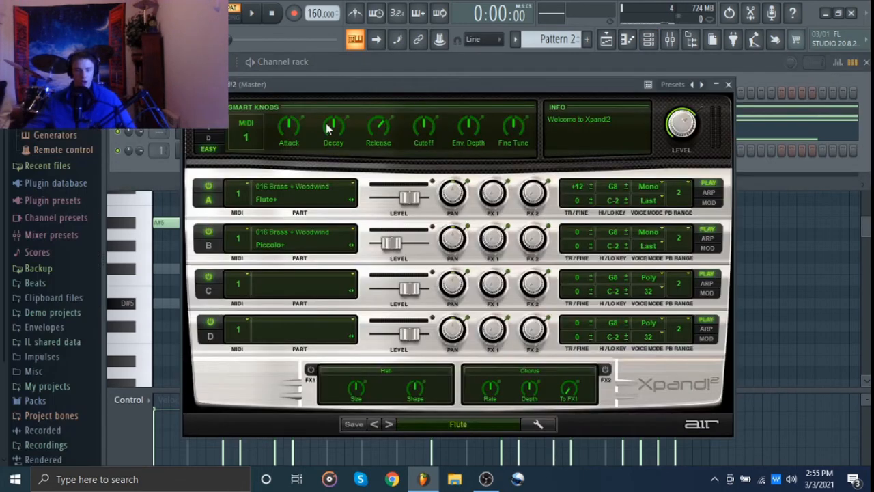
left_click(727, 84)
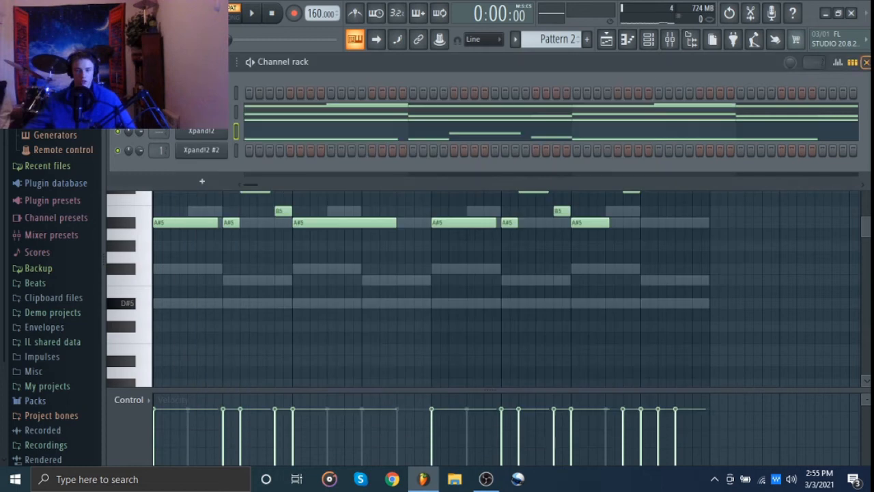
left_click(866, 62)
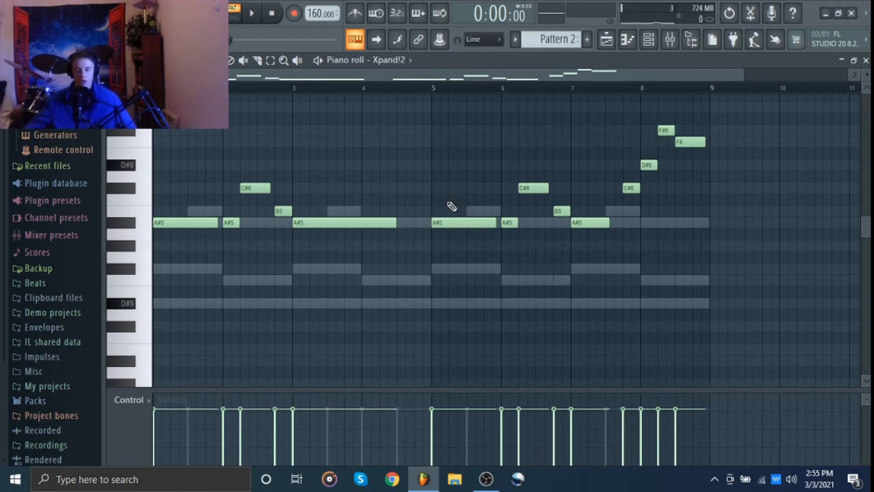
Step: Show the Stage Grand notes of Pattern 1, highlight the melody notes from C#6 upward, and clear the selection
scroll(547, 35, "up", 1)
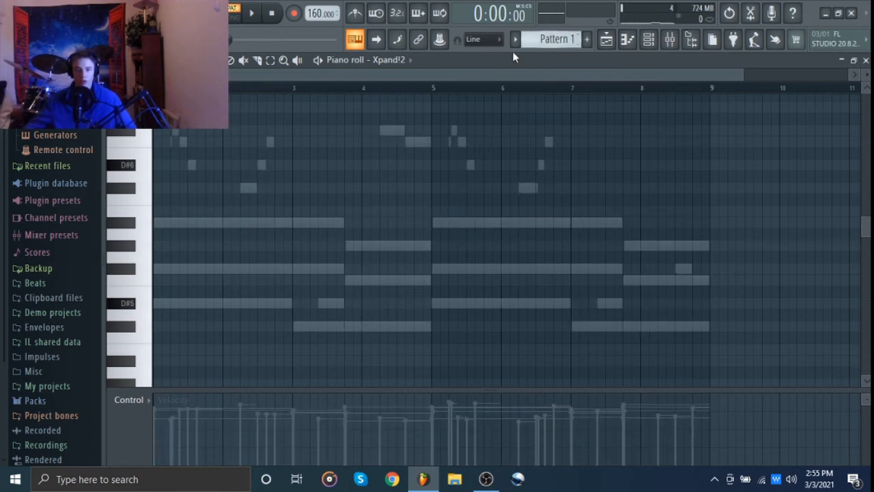
scroll(387, 67, "up", 1)
scroll(194, 169, "up", 1)
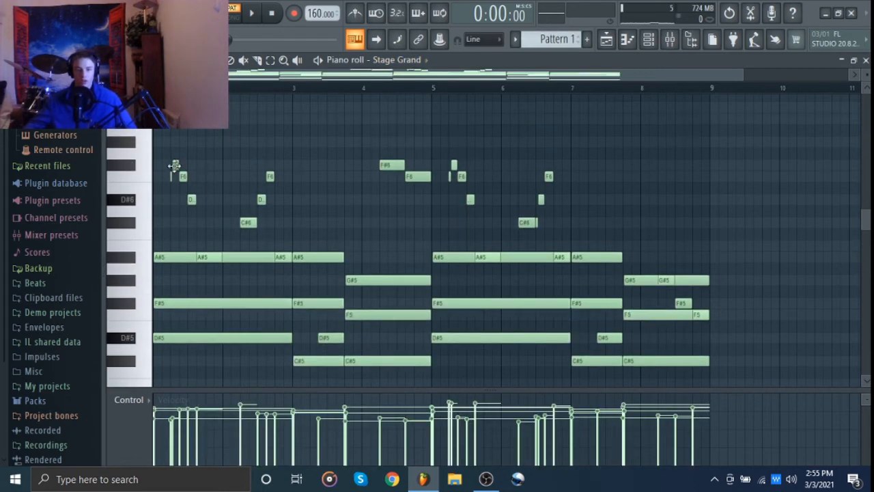
left_click_drag(146, 140, 138, 238)
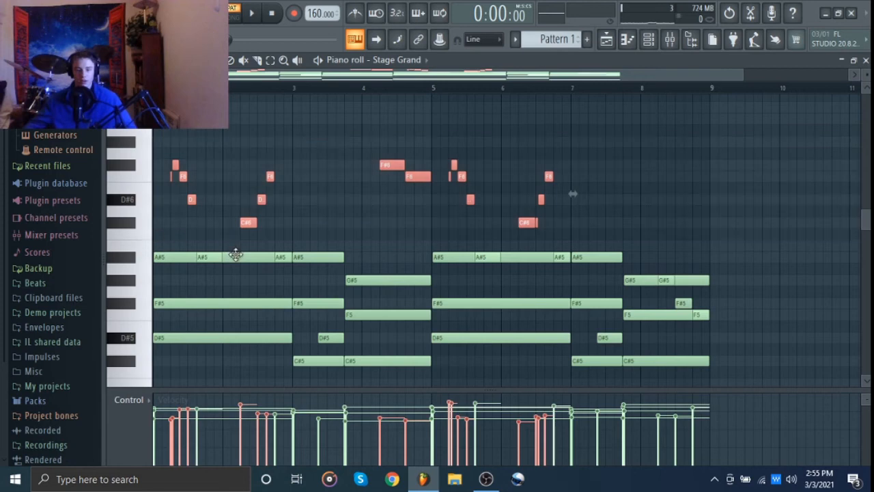
key("ctrl+d")
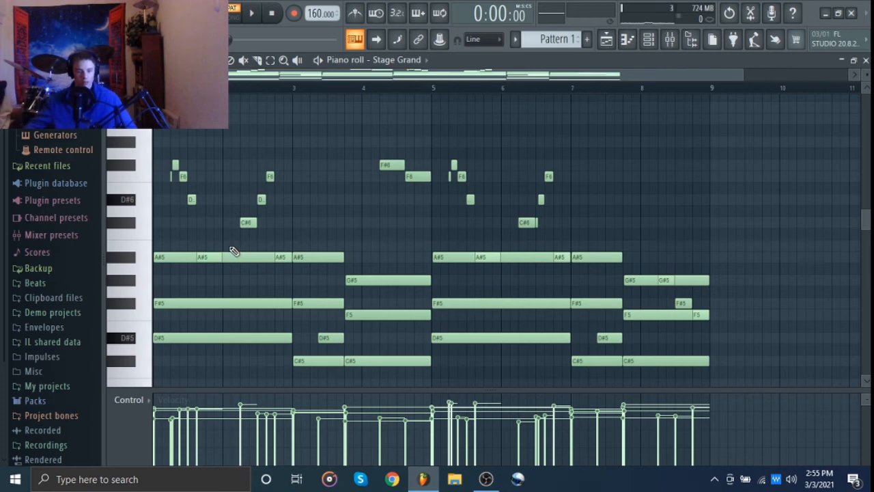
left_click_drag(231, 248, 235, 234)
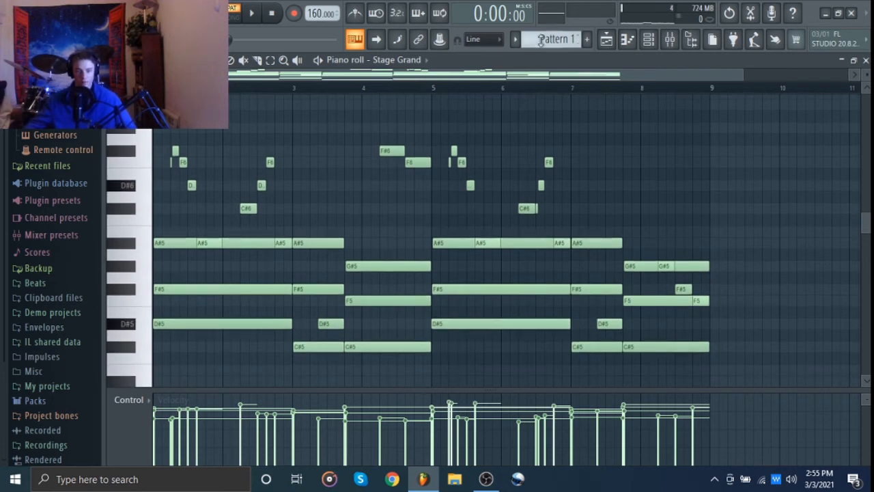
Step: Return to the Xpand!2 notes of Pattern 2 and audition the opening A#5 notes and the C#6 in bar 2
scroll(545, 40, "down", 1)
scroll(416, 66, "down", 1)
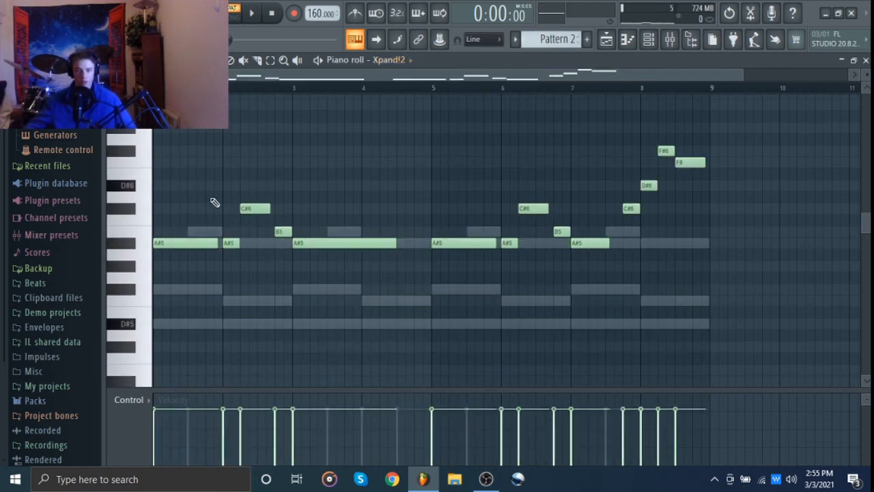
left_click(185, 244)
left_click(254, 208)
left_click(231, 243)
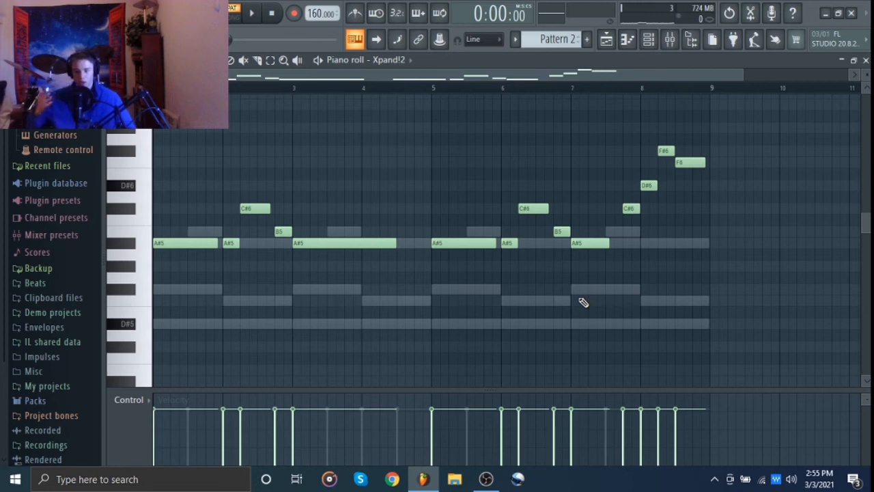
Step: Highlight the whole Xpand!2 counter-melody in Pattern 2 to point it out, and leave its notes deselected
left_click_drag(414, 338, 211, 258)
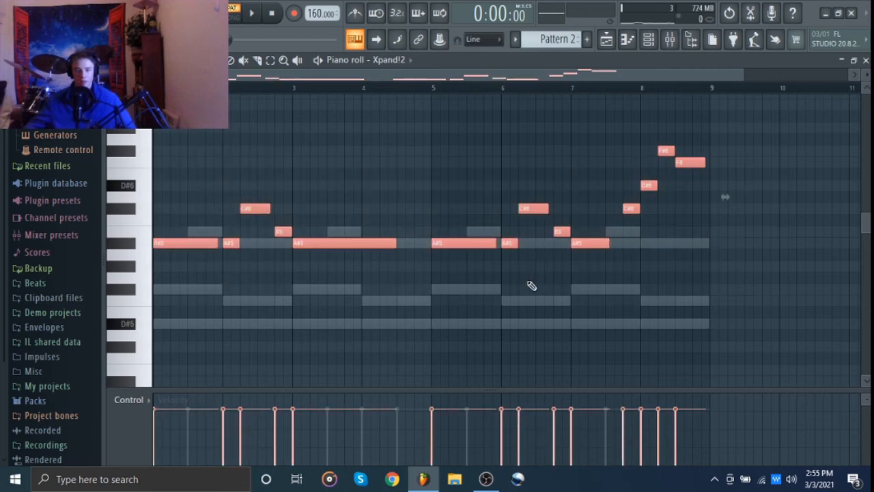
key("ctrl+d")
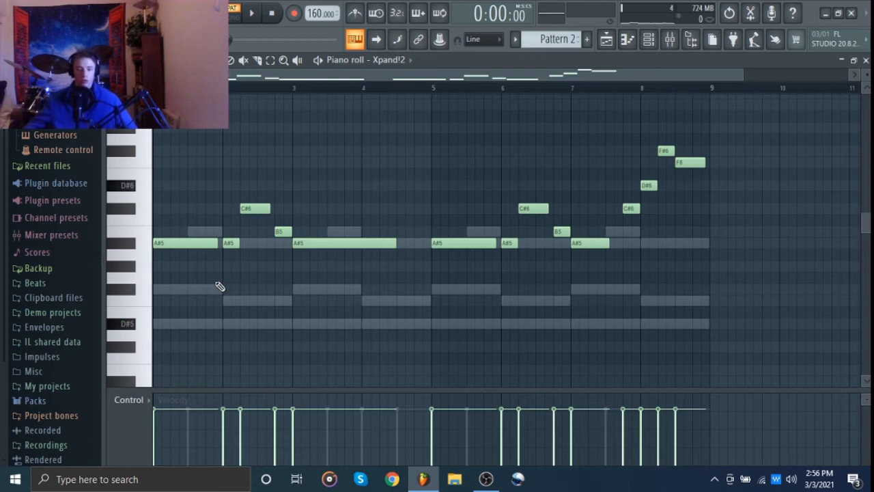
left_click_drag(219, 285, 742, 157)
scroll(742, 181, "down", 4)
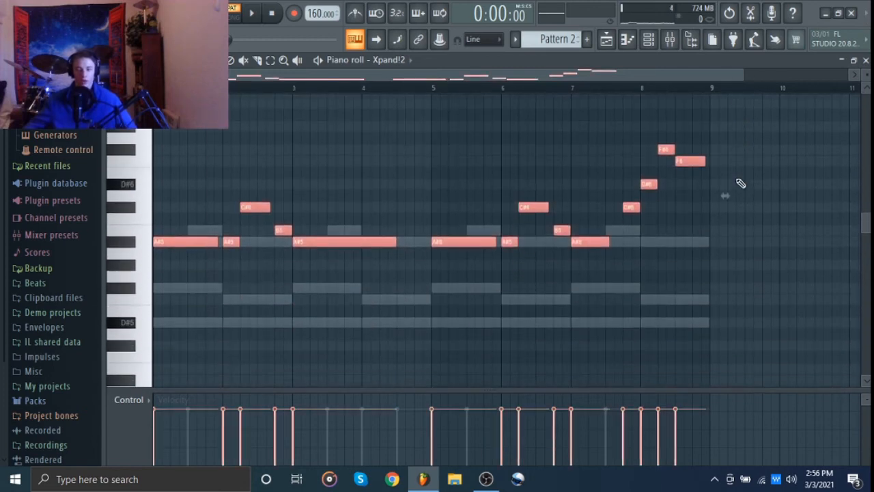
key("ctrl+d")
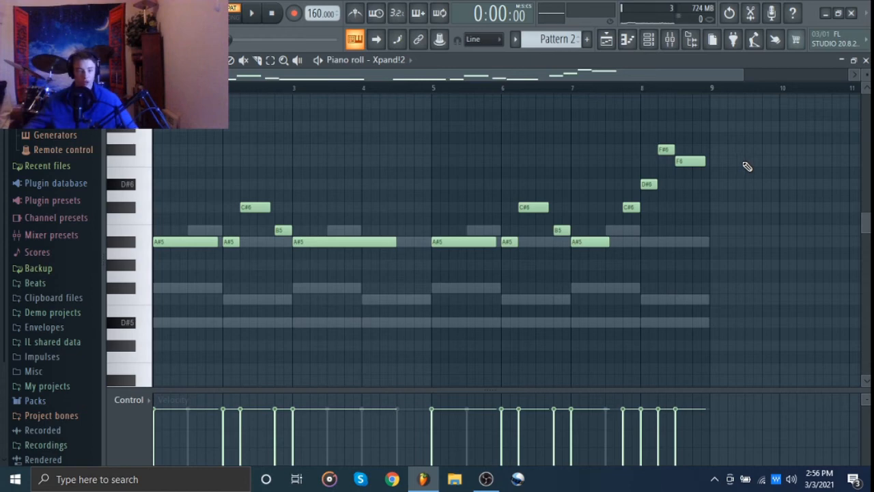
left_click_drag(708, 132, 185, 335)
key("ctrl+d")
Step: Compare the Stage Grand notes of Pattern 1 and Pattern 2, ending on Pattern 2
scroll(396, 62, "up", 1)
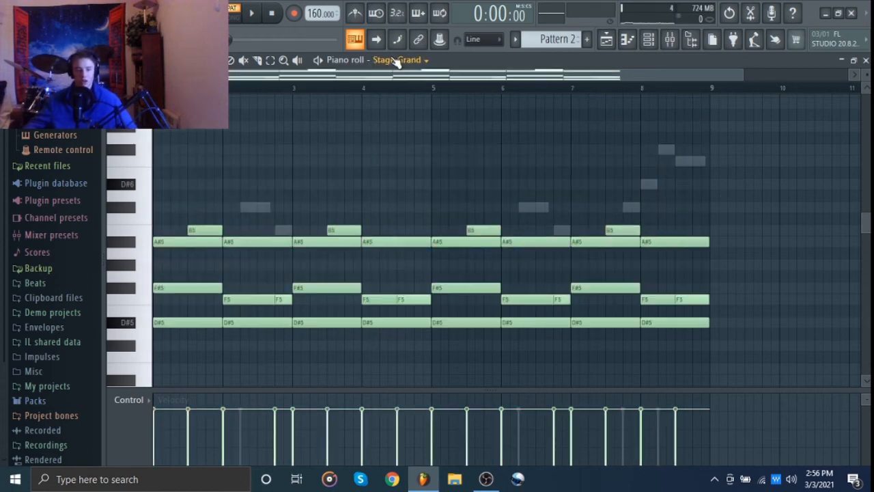
scroll(543, 39, "up", 1)
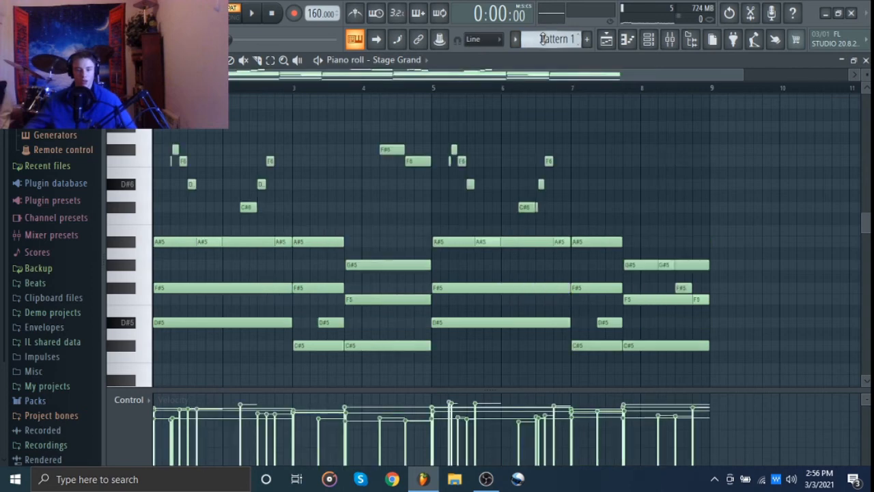
scroll(543, 39, "down", 1)
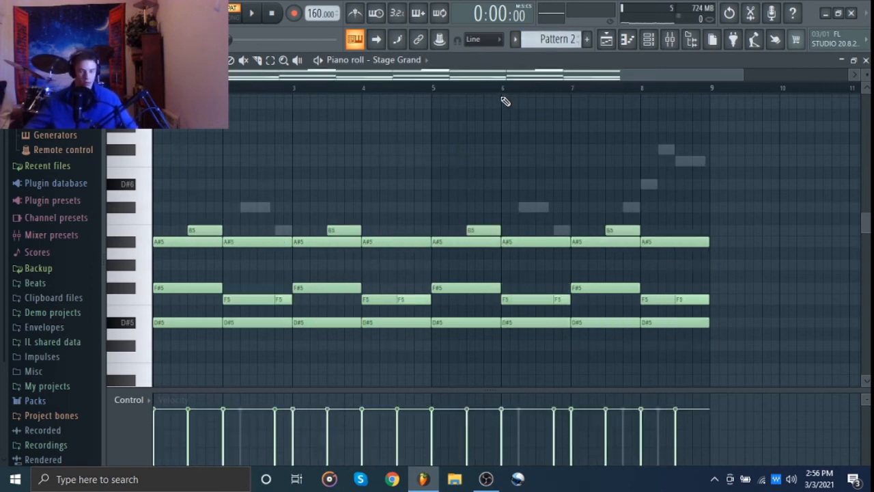
Step: Randomize the velocities of the Stage Grand notes in Pattern 2 and apply a strum to the chords
key("alt+r")
left_click(502, 360)
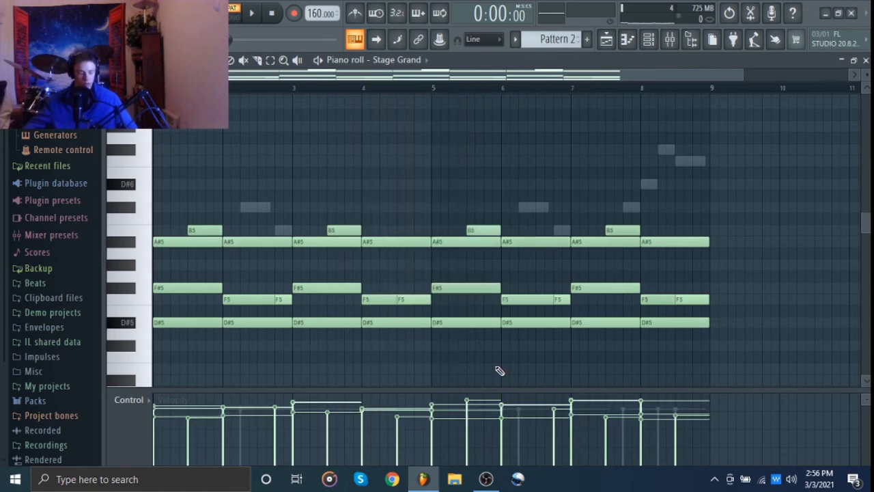
key("alt+s")
left_click(513, 288)
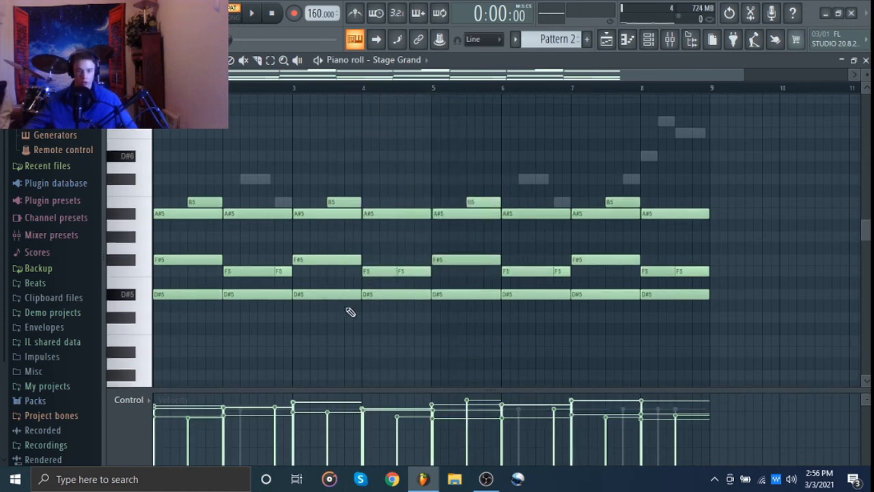
Step: Highlight the D#5 row and the F#5 and F5 notes of the Stage Grand chords in turn, and play the opening bars
scroll(205, 301, "down", 1)
left_click(127, 288)
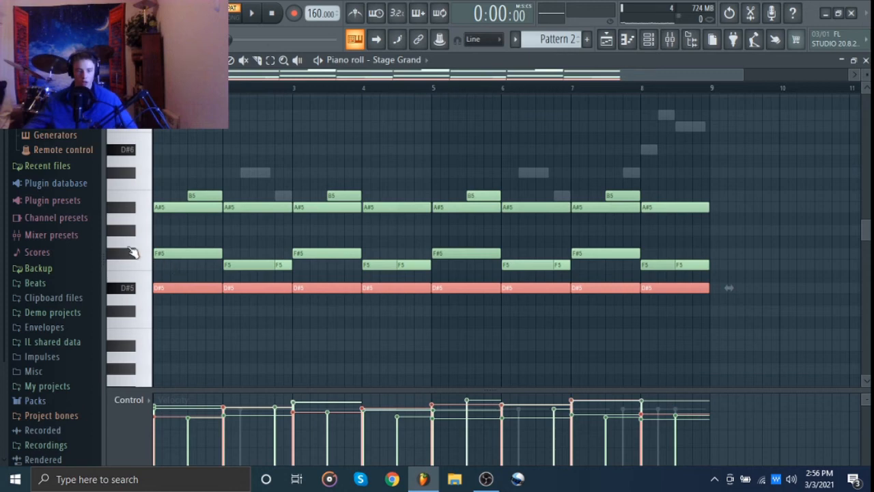
left_click_drag(131, 252, 129, 268)
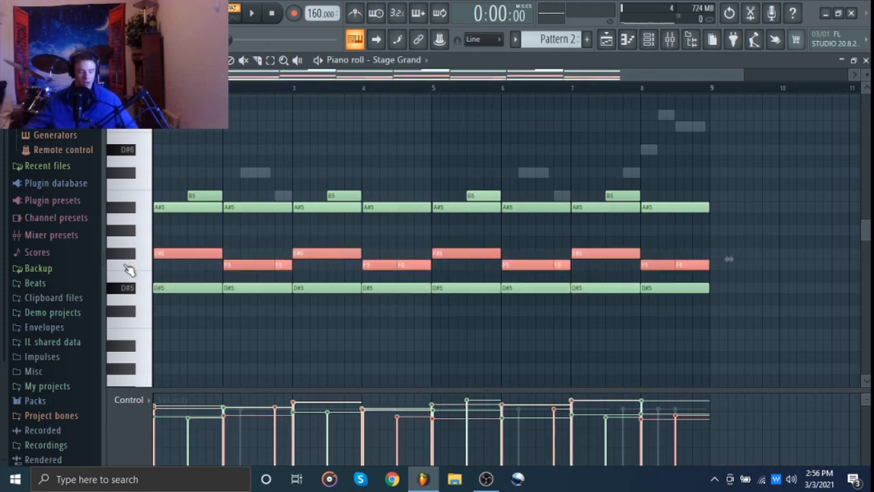
left_click(197, 255)
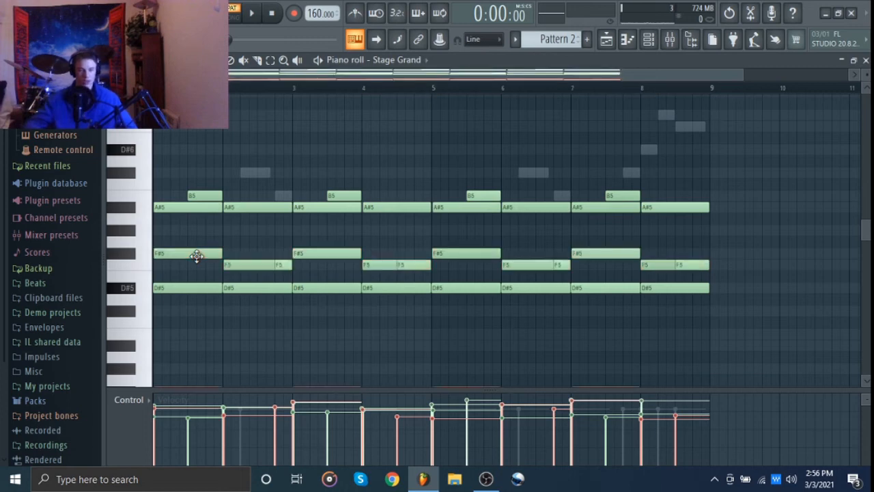
key("space")
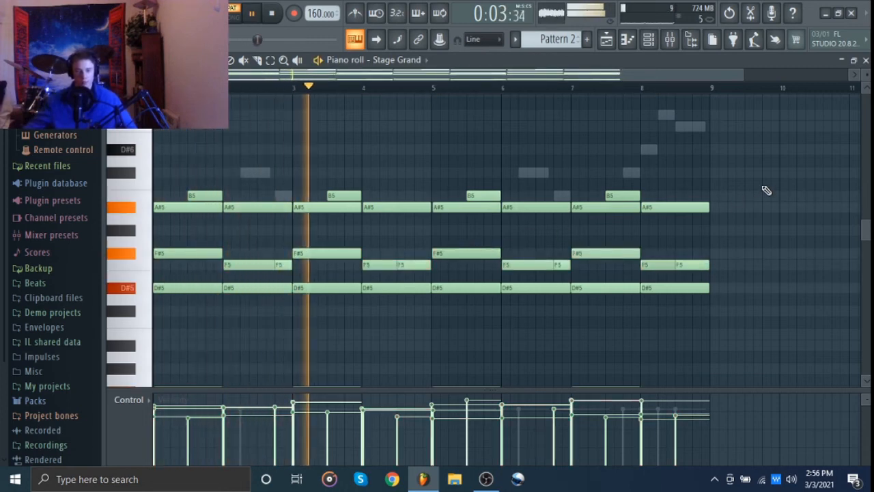
key("space")
Step: Delete the F#4 and F4 notes an octave below the Stage Grand chords in Pattern 2
scroll(765, 191, "down", 4)
mouse_move(758, 206)
left_mouse_down()
mouse_move(728, 276)
mouse_move(588, 250)
mouse_move(463, 268)
mouse_move(490, 272)
left_mouse_up()
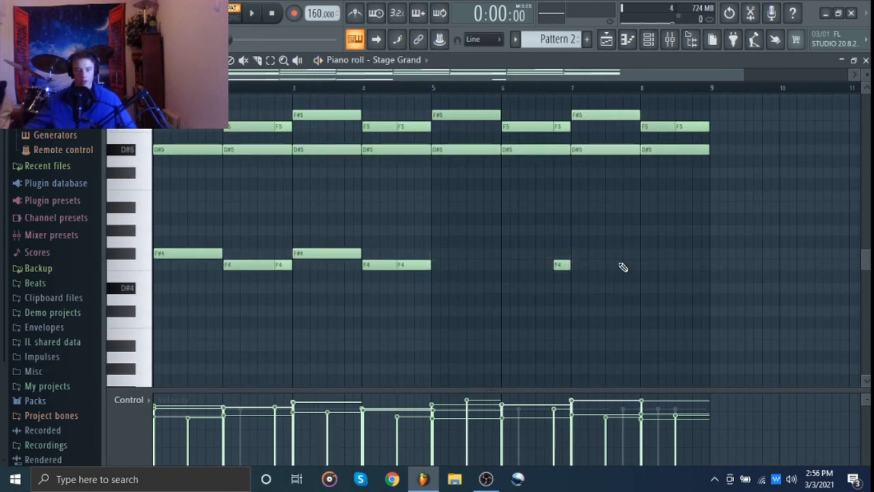
left_click_drag(643, 238, 2, 291)
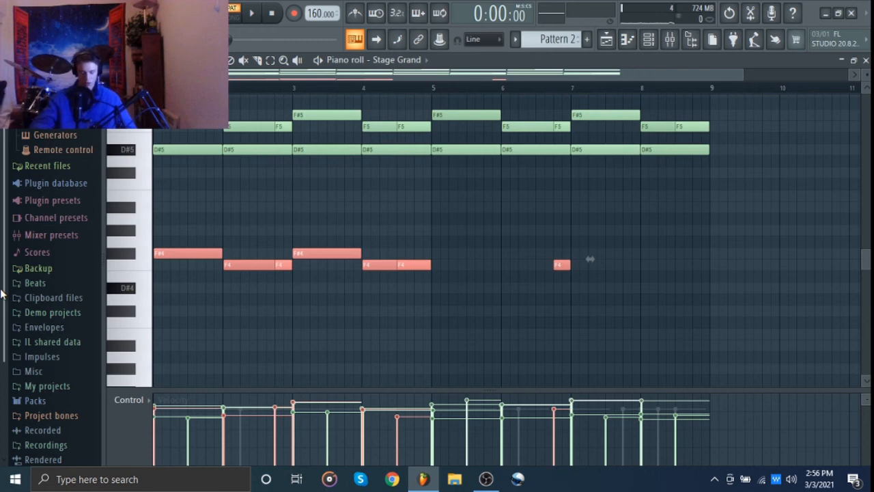
key("Delete")
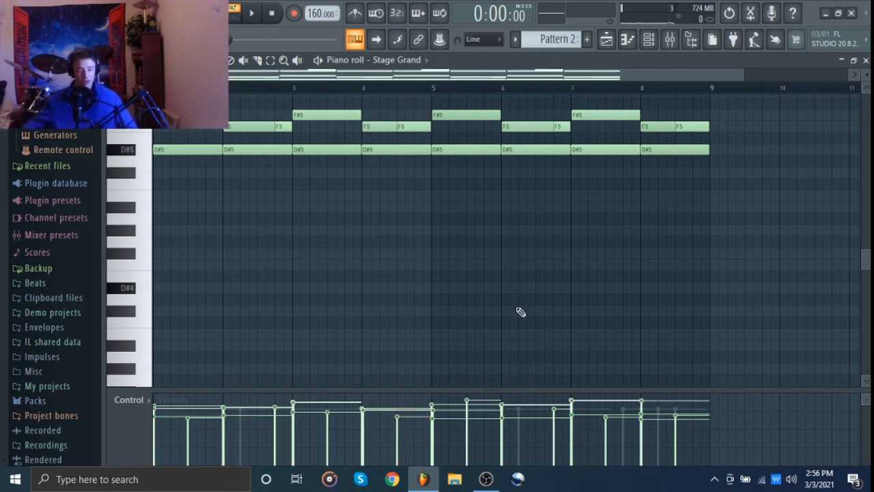
scroll(526, 308, "up", 4)
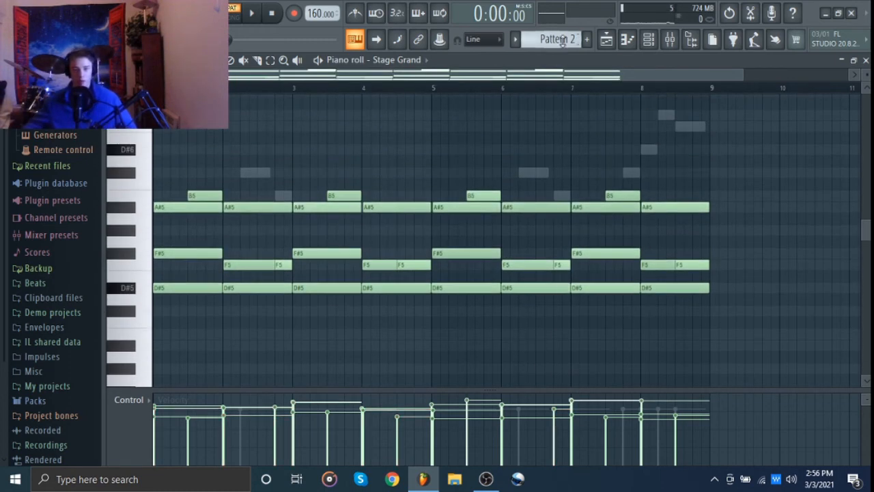
Step: Switch to Pattern 3, show the guitar sound loaded in Xpand!2 #2, and return to that channel's piano roll
scroll(562, 40, "down", 1)
scroll(414, 66, "down", 1)
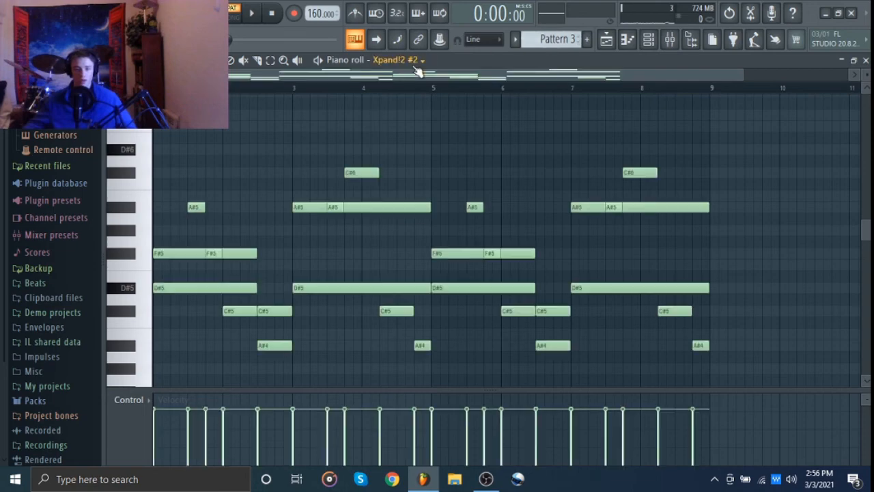
scroll(362, 131, "down", 1)
left_click(648, 40)
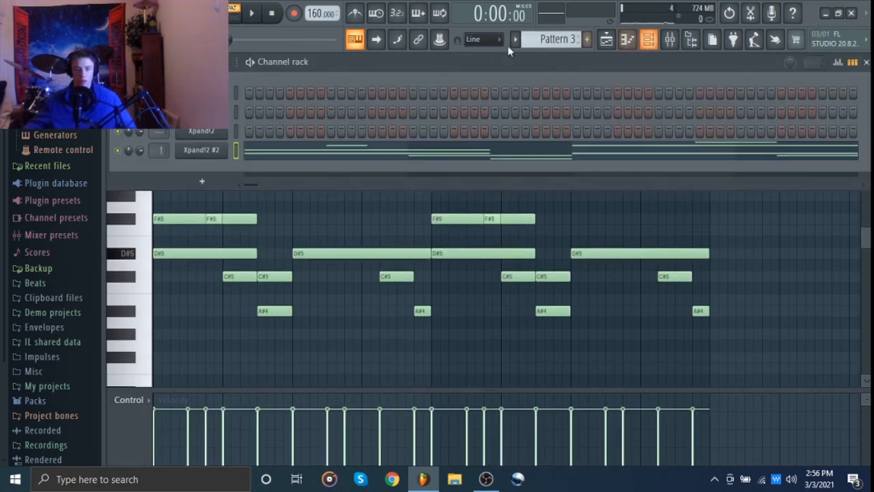
left_click(201, 151)
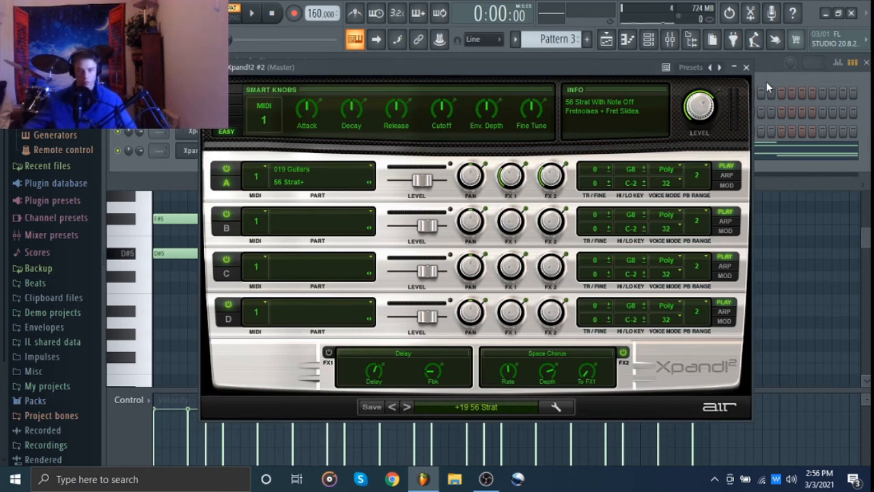
left_click(746, 67)
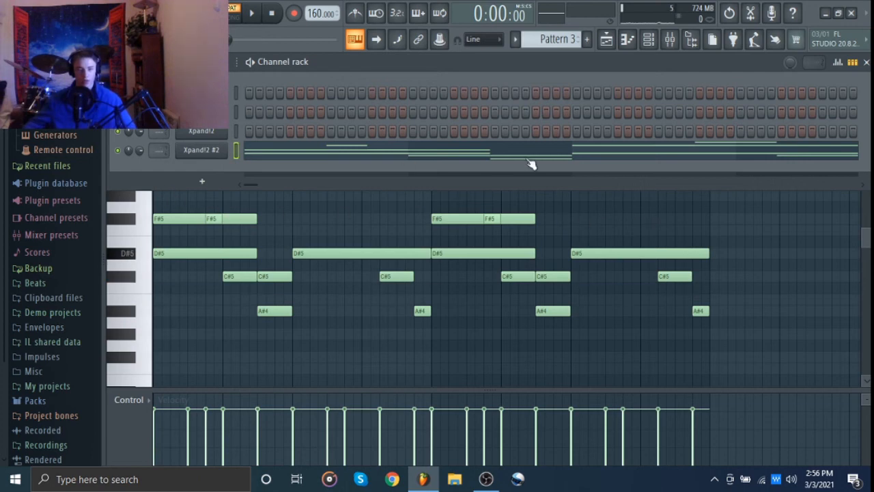
key("F6")
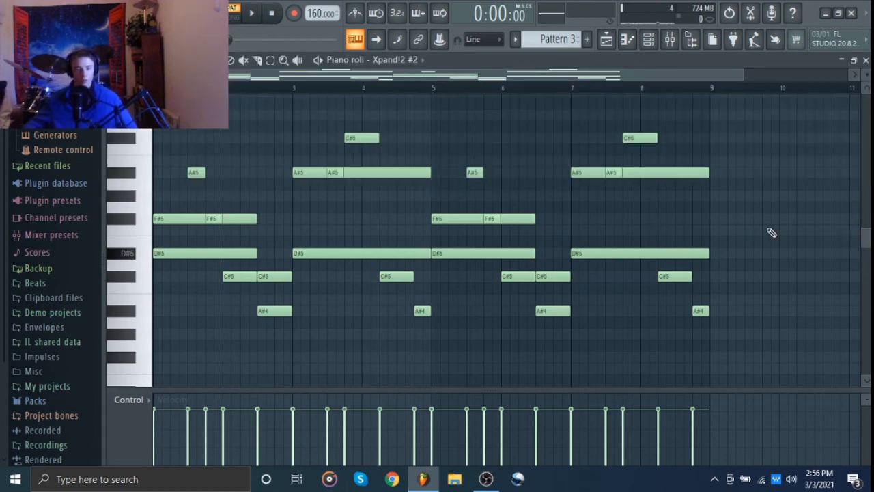
Step: Audition the two-note chords of Xpand!2 #2 at the start of bars 1 and 3
scroll(143, 265, "up", 3)
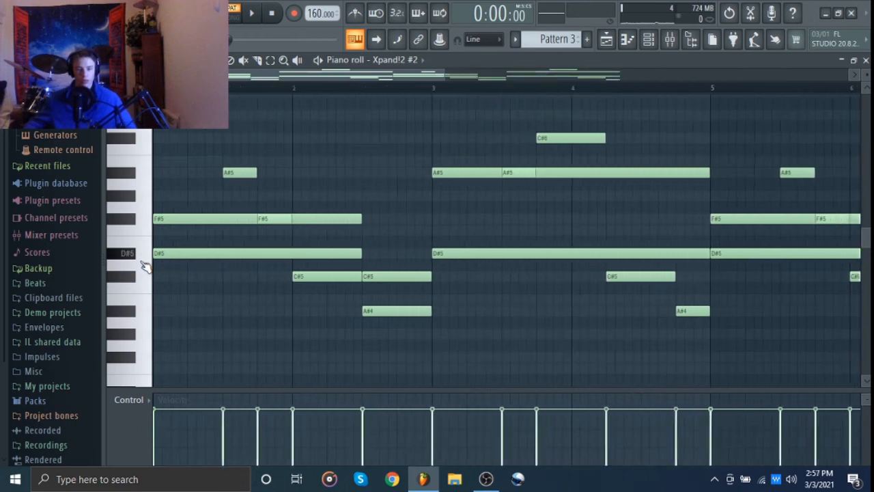
scroll(143, 265, "up", 1)
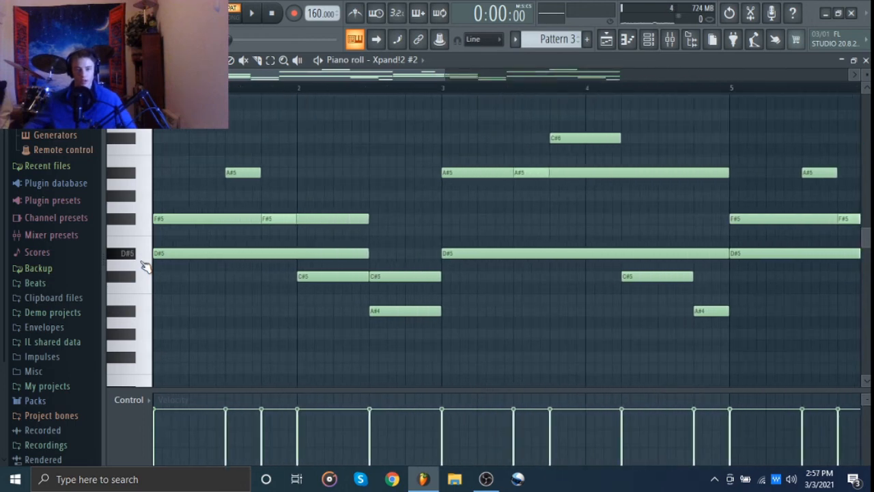
right_click(183, 267, "alt")
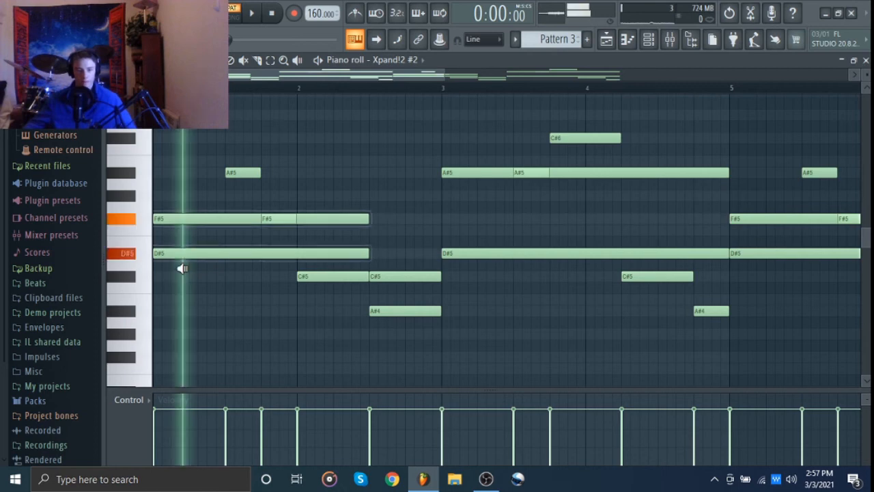
right_click(483, 264, "alt")
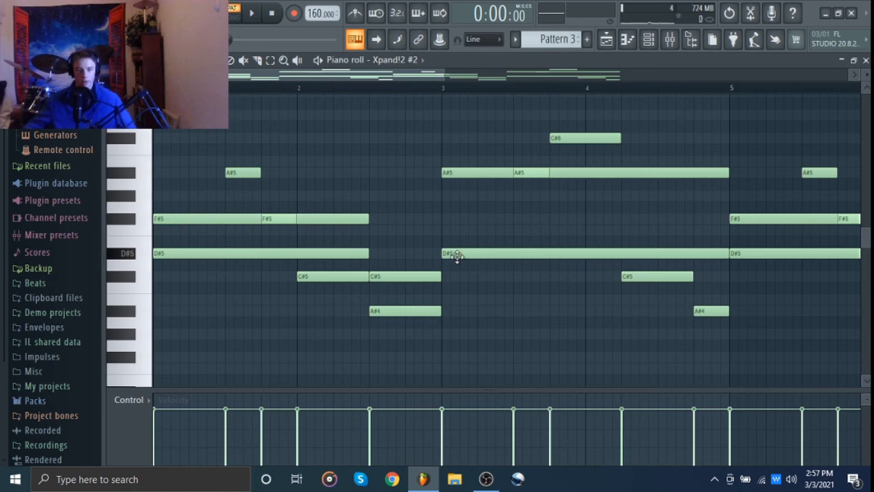
Step: Try filling the chords with an A#5 at the start of bar 1 and an F#5 in bar 3, audition them, and remove both notes
left_click(176, 175)
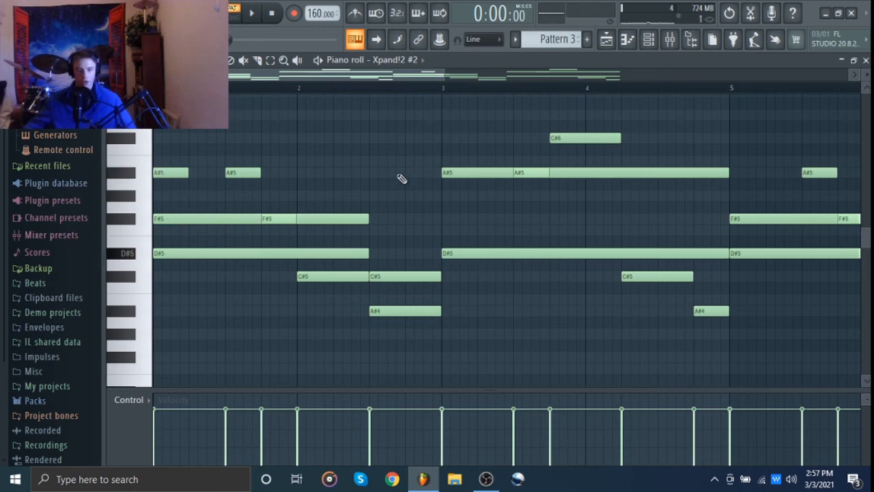
left_click(442, 220)
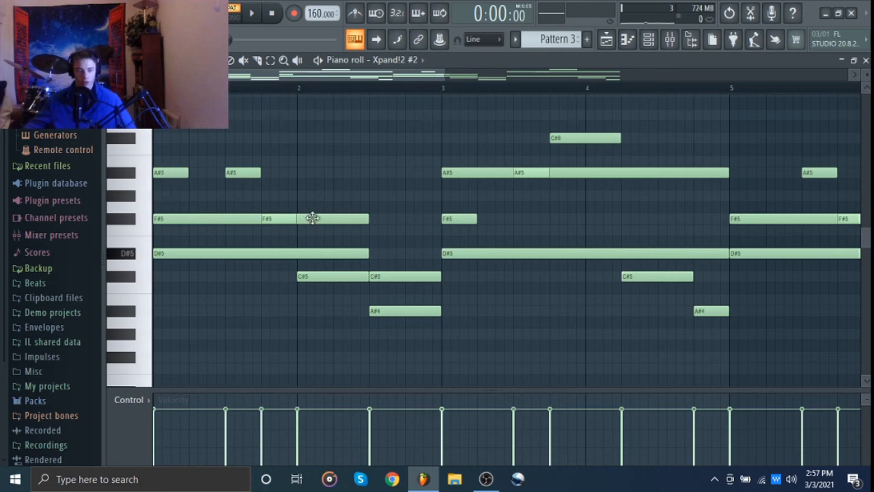
right_click(468, 221)
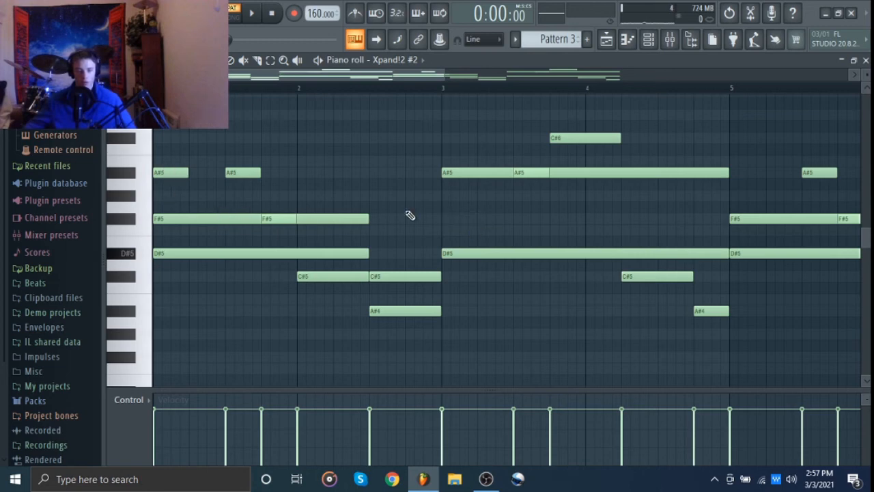
left_click(445, 222)
key("space")
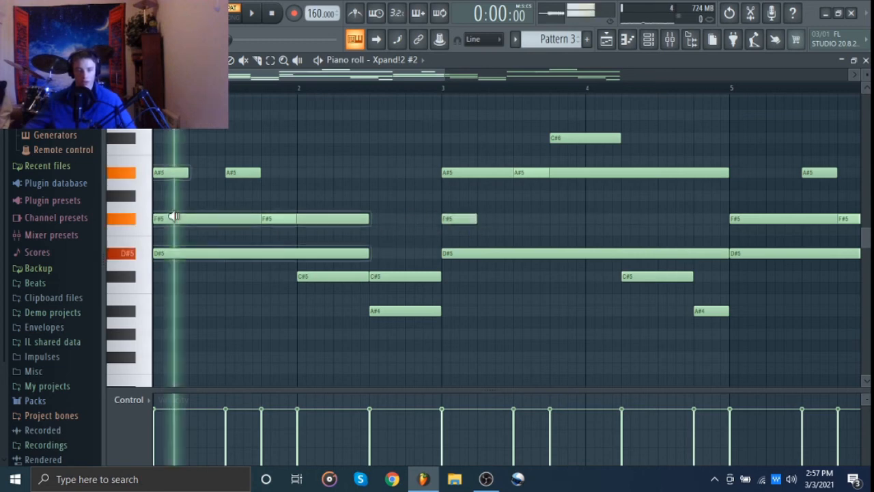
right_click(471, 220, "alt")
right_click(460, 222)
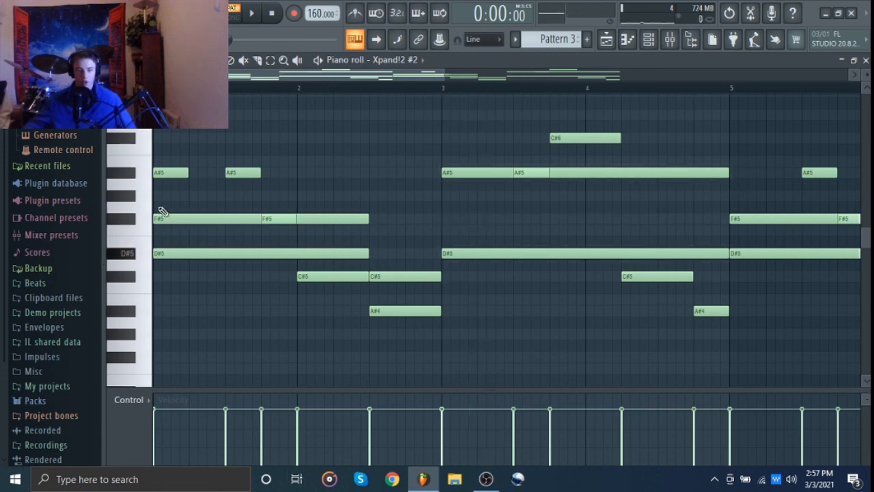
right_click(171, 174)
right_click(482, 205, "alt")
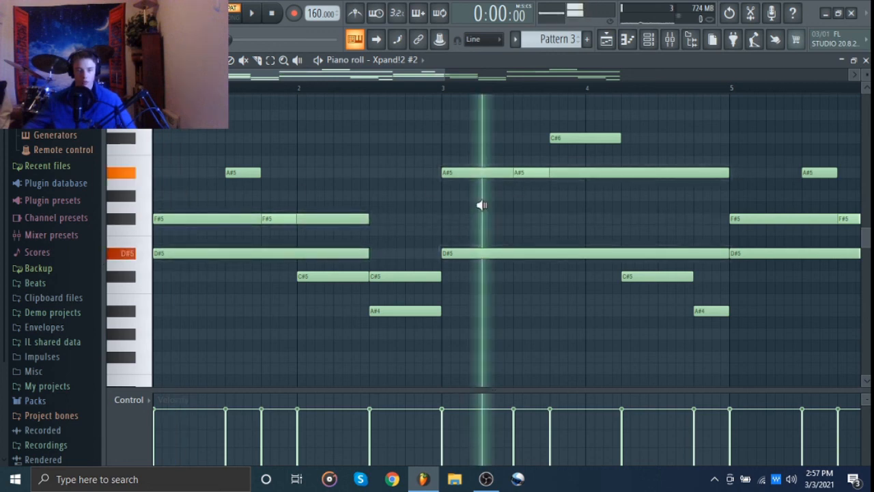
Step: Play the first four bars of the Xpand!2 #2 guitar part in Pattern 3
scroll(484, 206, "down", 5, "ctrl")
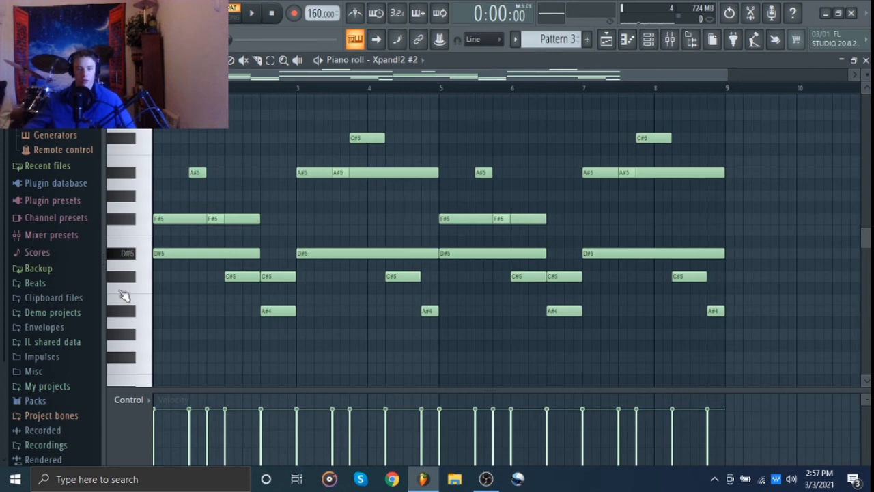
scroll(123, 272, "up", 5, "ctrl")
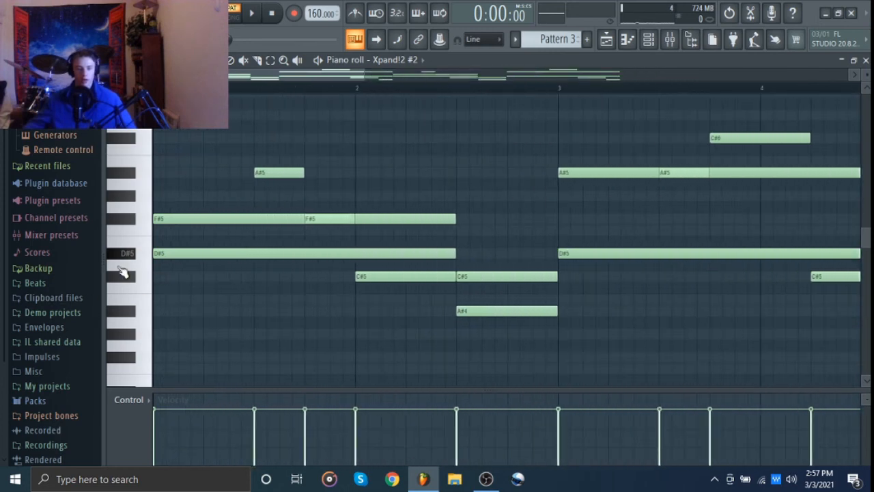
scroll(121, 271, "up", 3, "ctrl")
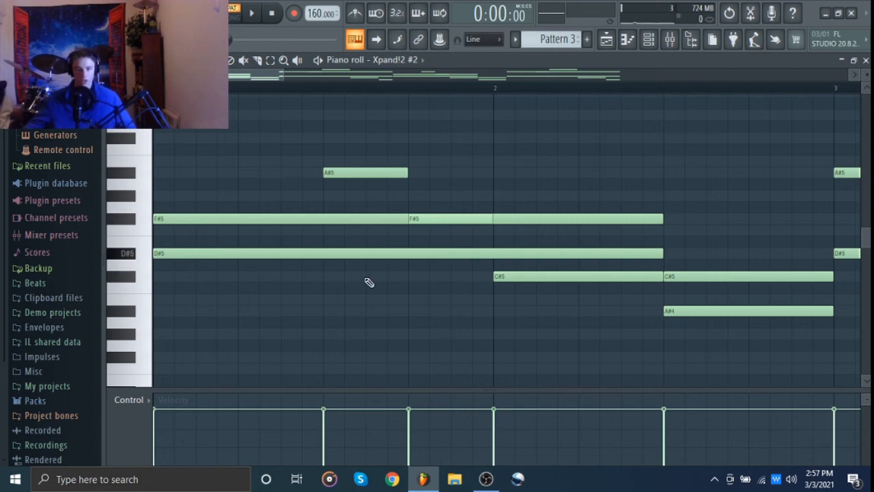
scroll(369, 281, "down", 5, "ctrl")
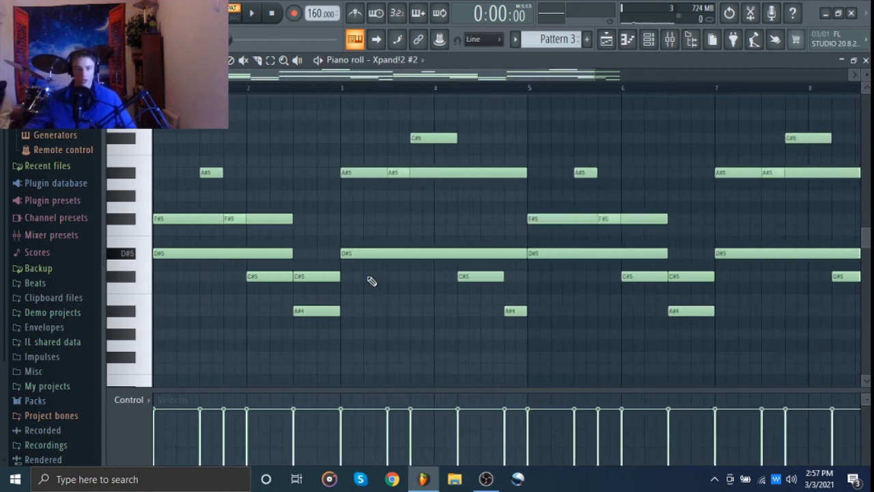
key("space")
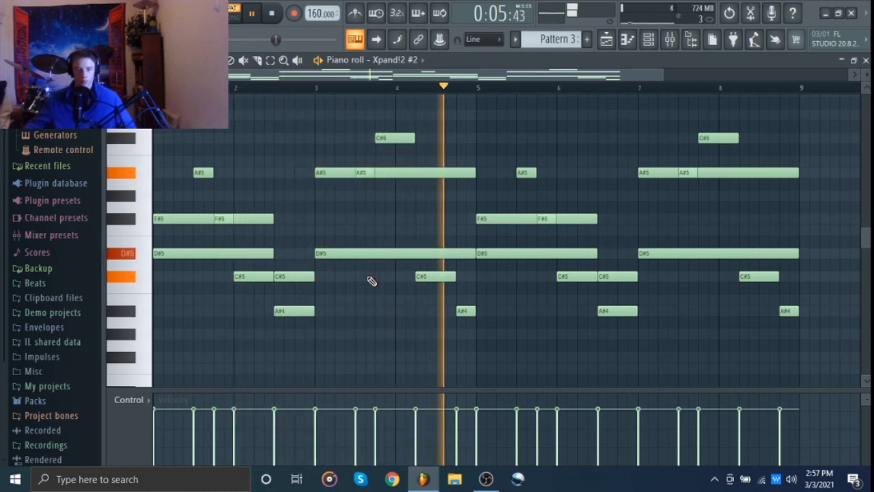
key("space")
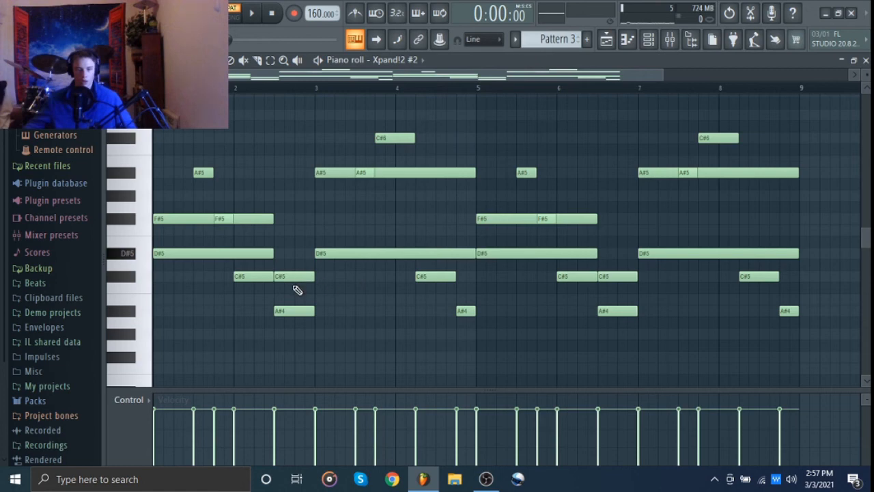
Step: Mute the C#5 and A#4 in the second half of bar 2 and the A#4 ending bar 4, and play the opening without them
left_click(295, 278)
left_click(464, 311)
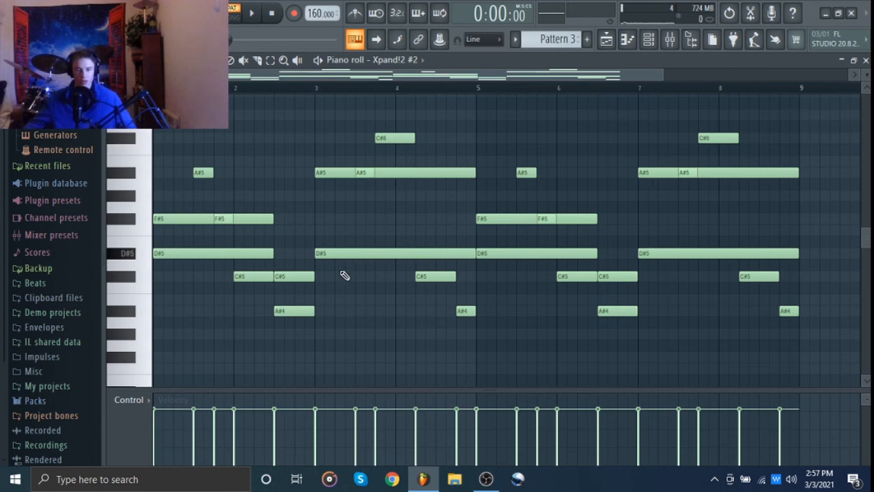
left_click(293, 276, "ctrl")
left_click(294, 311, "ctrl")
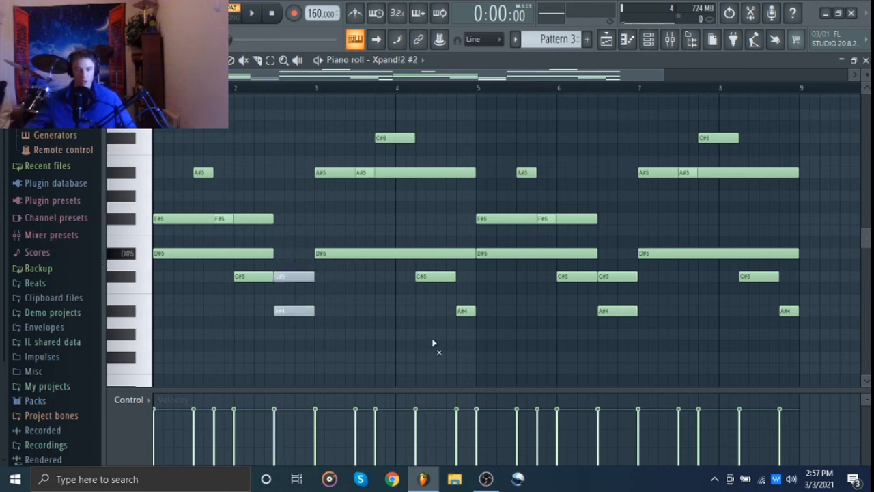
left_click(466, 311, "ctrl")
key("space")
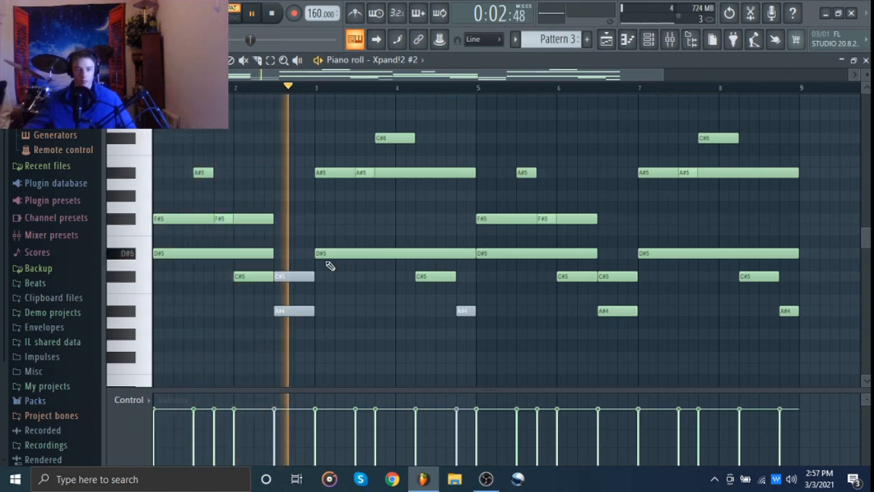
key("space")
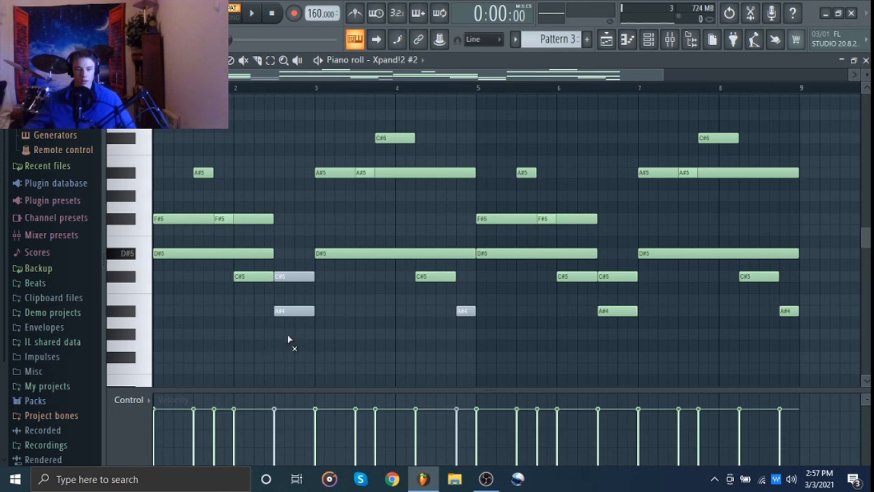
Step: Unmute the C#5 and A#4 in the second half of bar 2 and the A#4 ending bar 4
left_click(299, 310)
left_click(308, 277)
left_click(466, 311)
key("p")
left_click(284, 308)
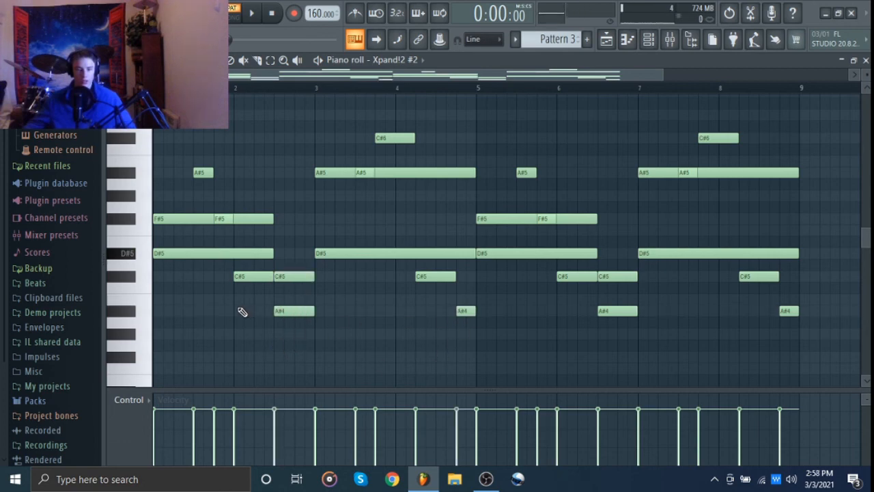
right_click(284, 264, "alt")
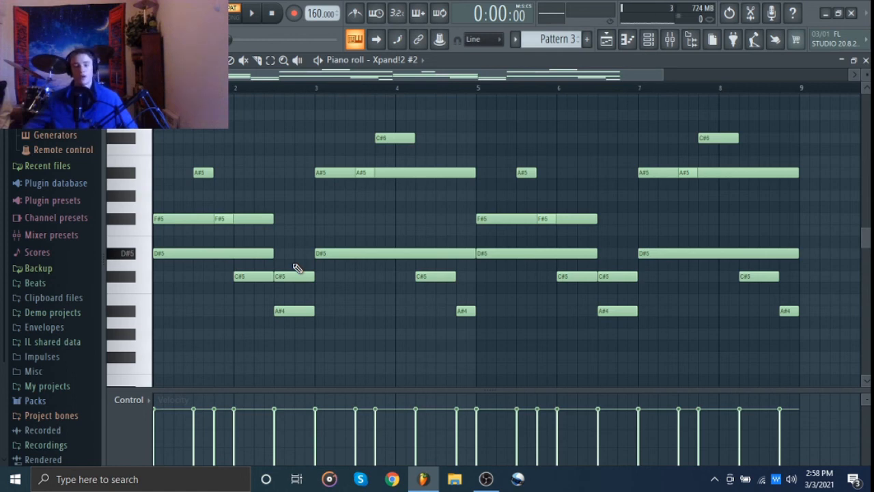
Step: Randomize the velocities of all the guitar notes, using bipolar levels without generating a random pattern
scroll(297, 267, "down", 2)
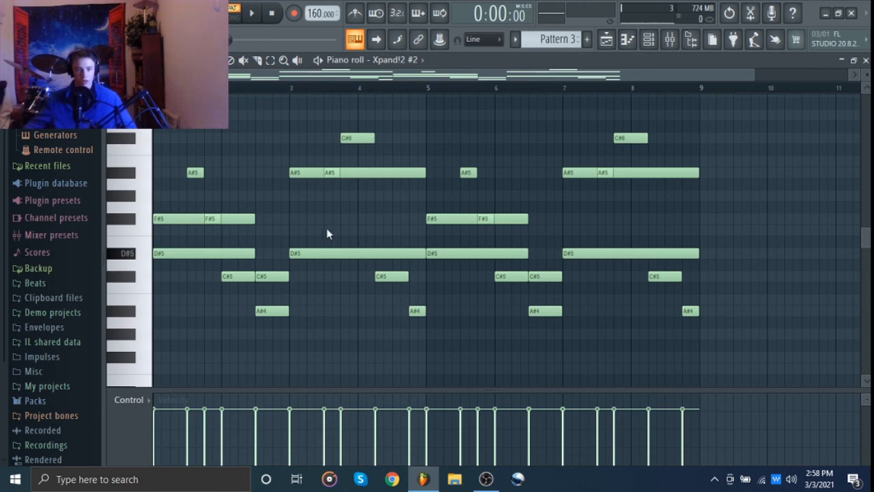
key("alt+s")
left_click(507, 292)
key("alt+r")
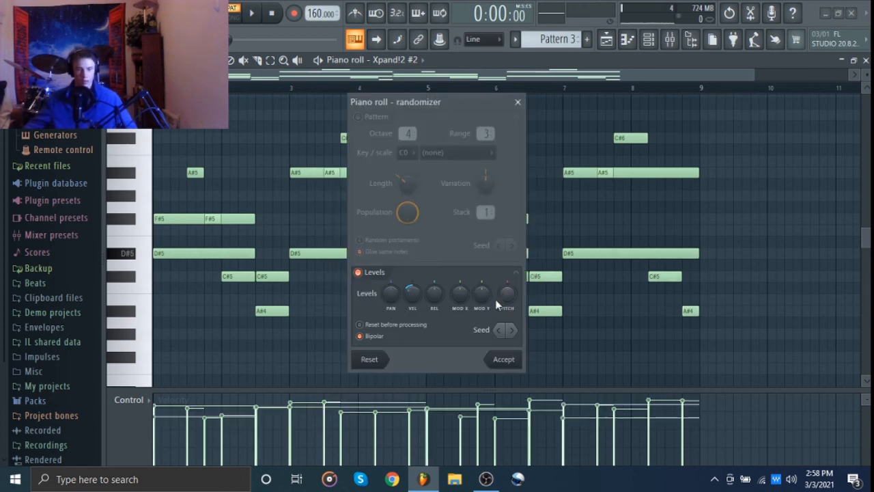
left_click(499, 362)
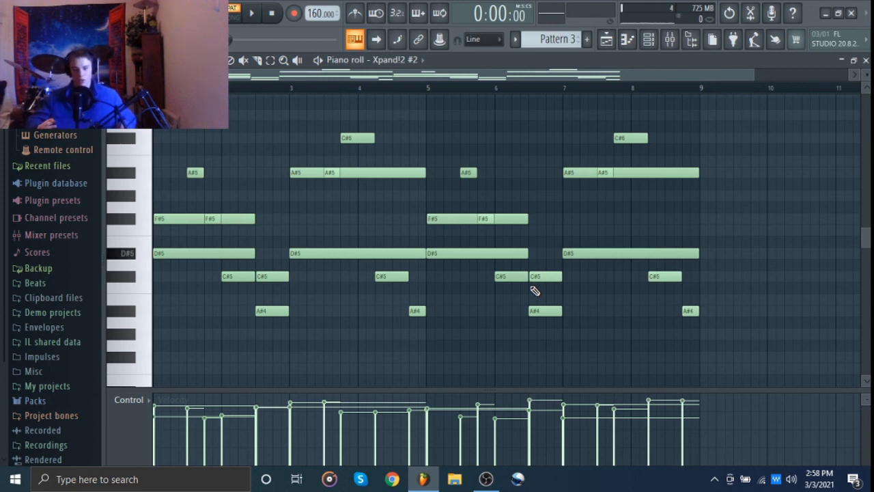
scroll(526, 288, "down", 3)
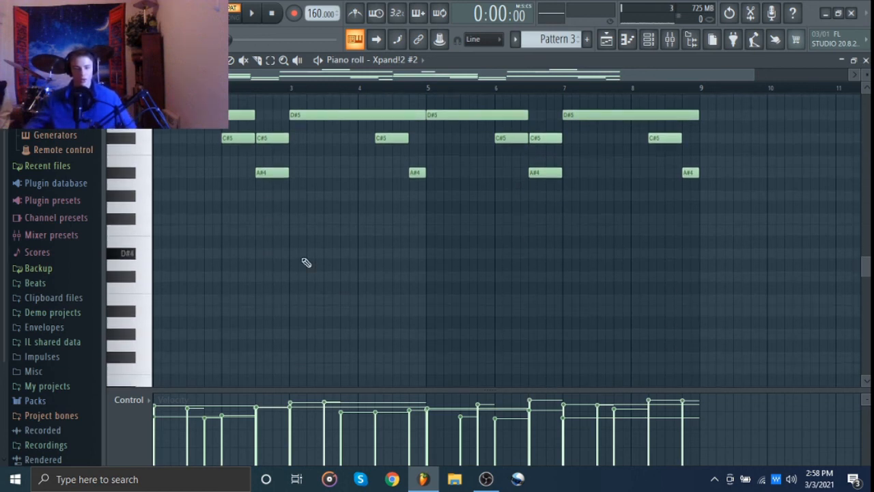
scroll(341, 254, "up", 3)
left_click_drag(716, 113, 88, 376)
left_click(260, 370)
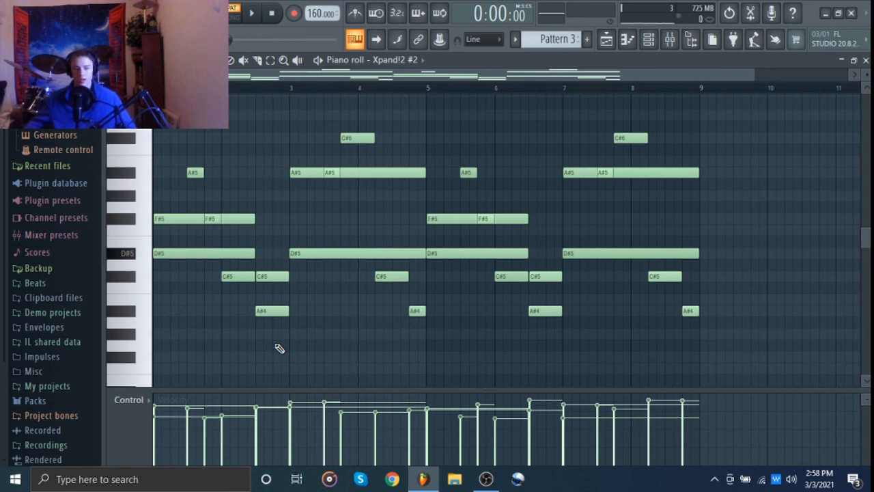
Step: Play the Pattern 3 guitar part from the beginning into bar 5 with its randomized velocities
scroll(88, 377, "up", 1)
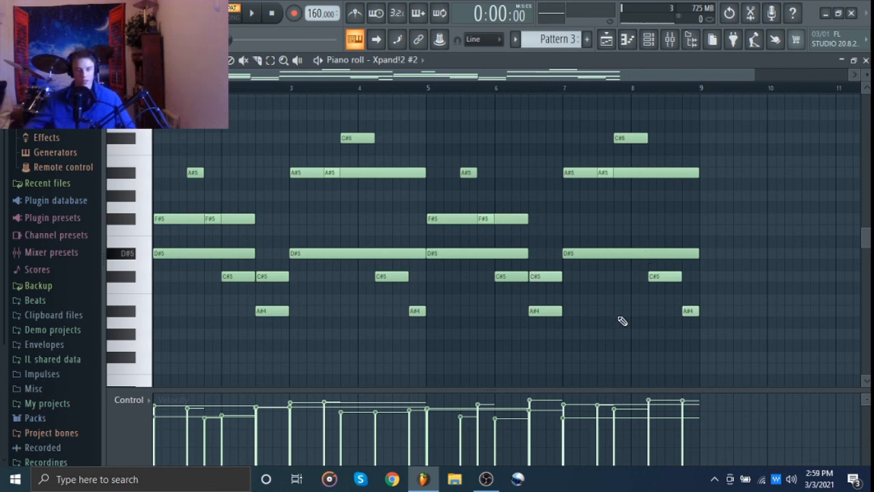
key("space")
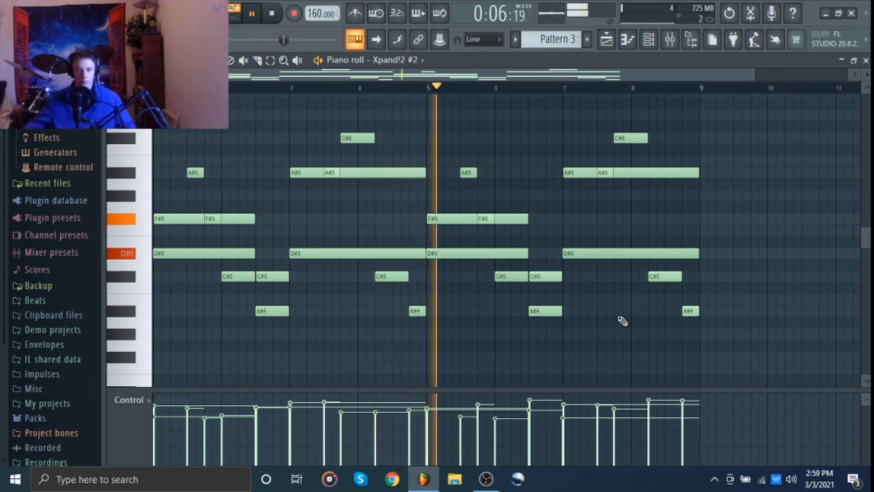
key("space")
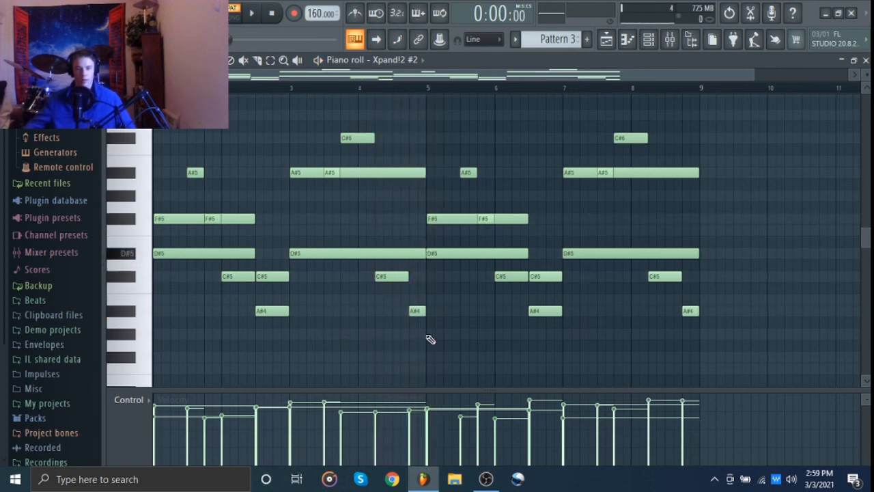
scroll(431, 339, "up", 1)
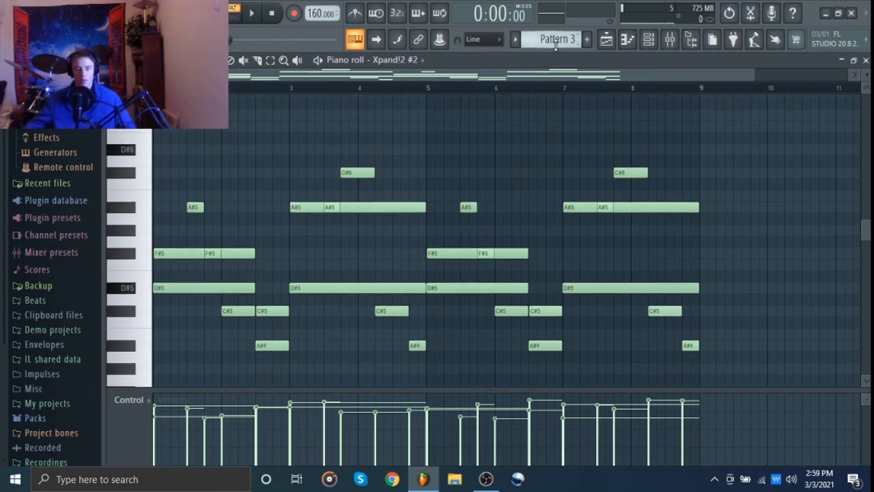
scroll(555, 40, "up", 1)
scroll(555, 40, "down", 1)
scroll(555, 43, "up", 2)
scroll(555, 42, "down", 2)
scroll(703, 181, "down", 1)
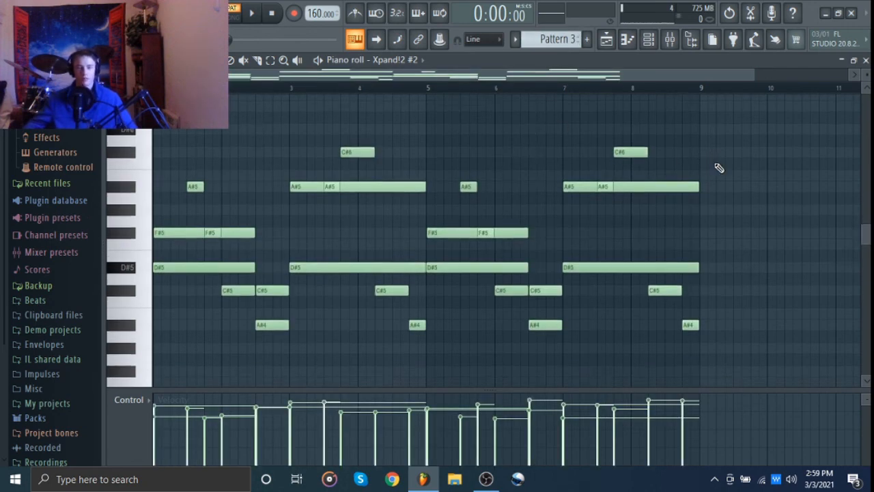